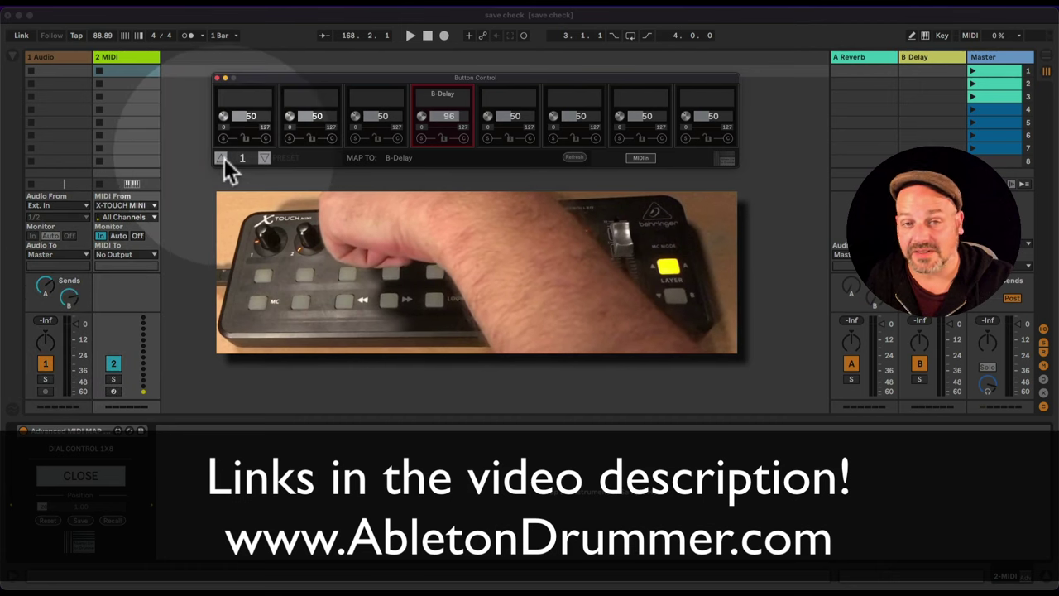
# Switch the dial device back and forth between presets 1 and 2, leaving preset 2 active.
pyautogui.click(222, 158)
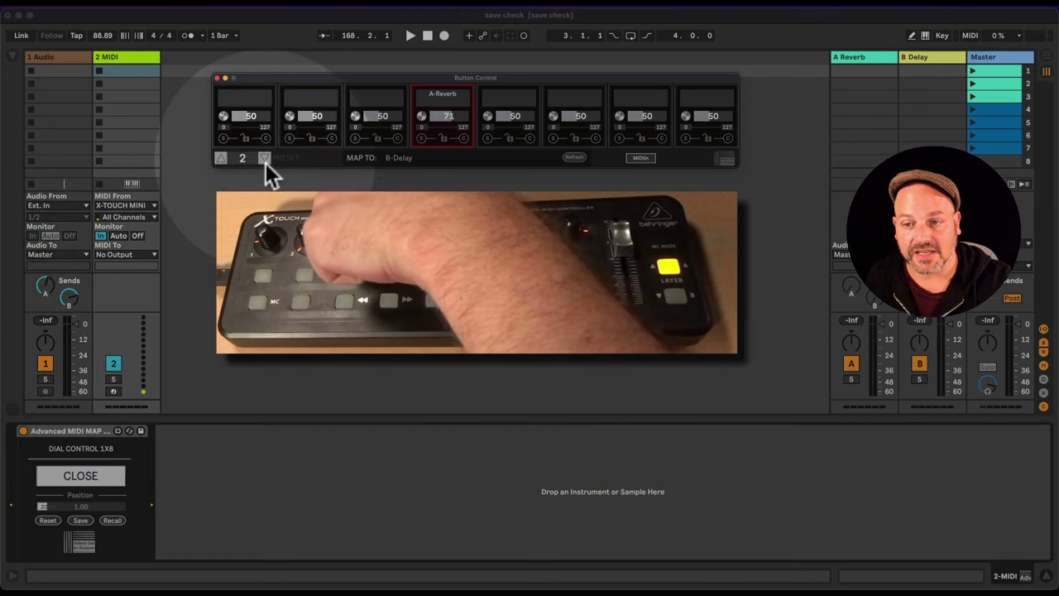
pyautogui.click(265, 158)
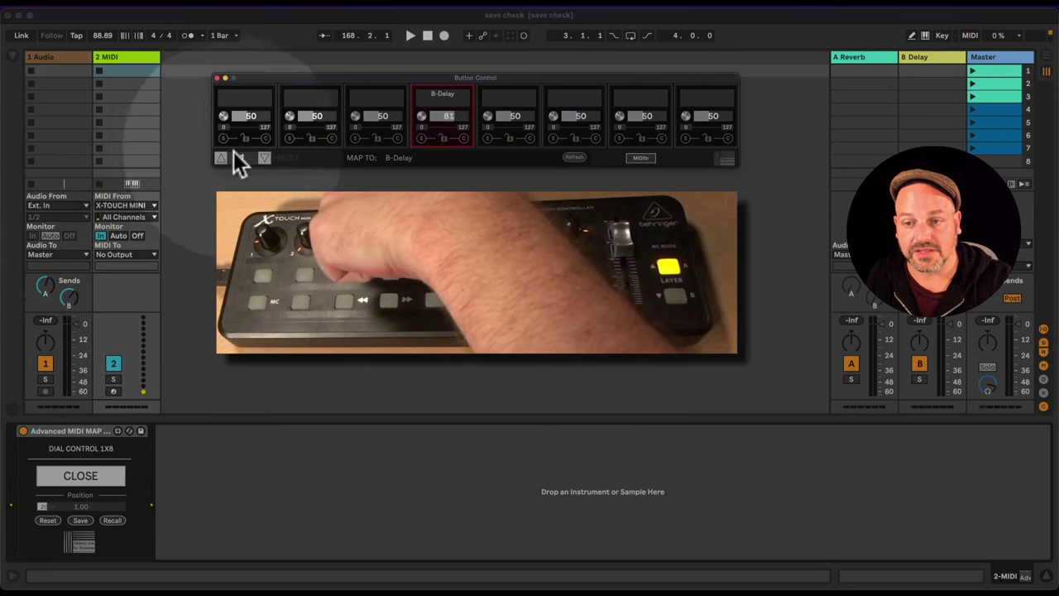
pyautogui.click(221, 158)
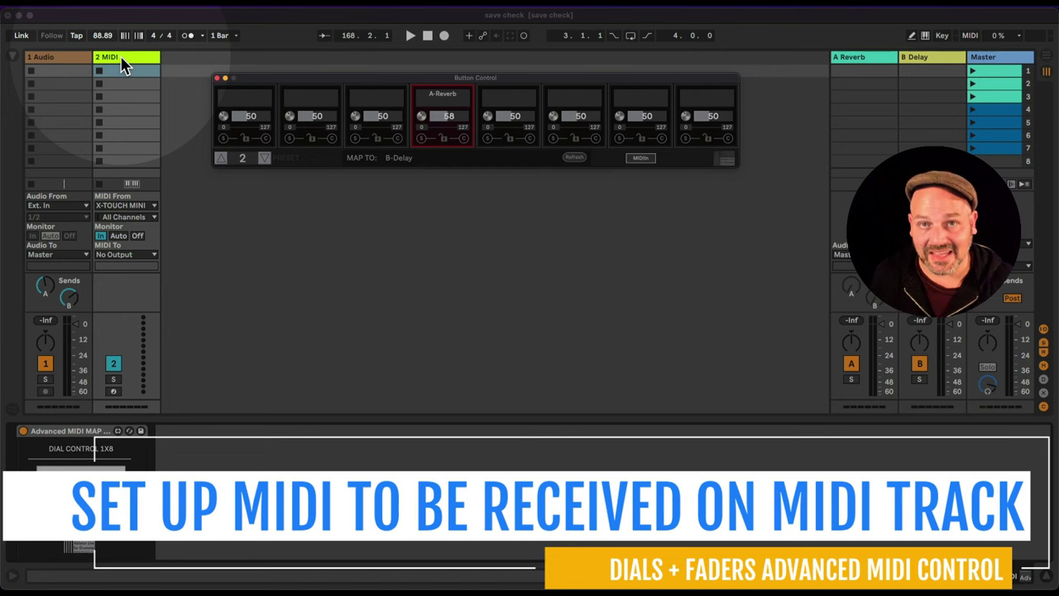
# Ensure Track is enabled for the X-TOUCH MINI input in the Link, Tempo and MIDI preferences, with the preferences closed again.
pyautogui.click(295, 228)
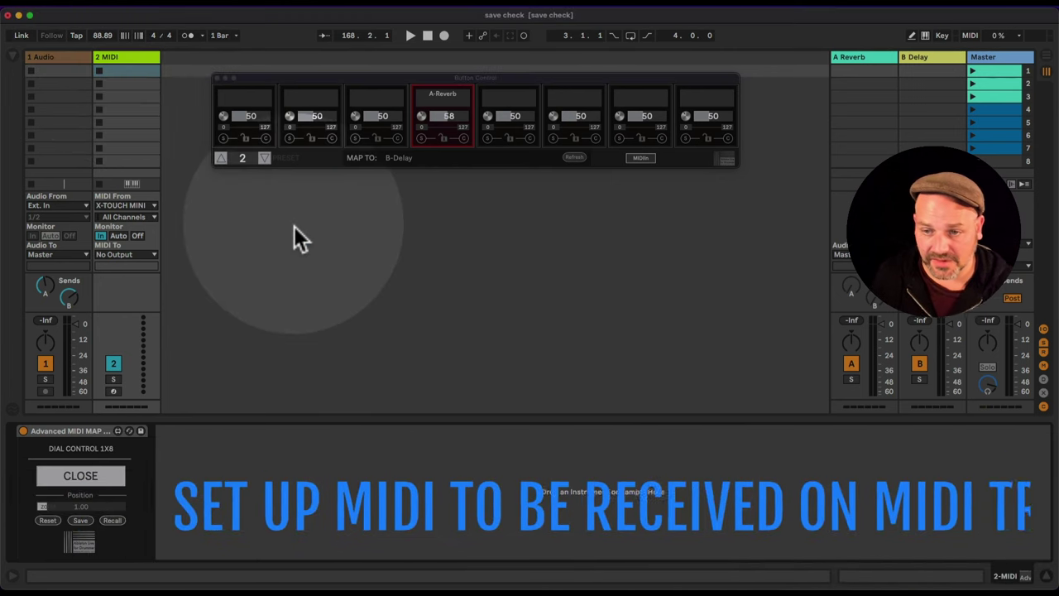
pyautogui.press('super+comma')
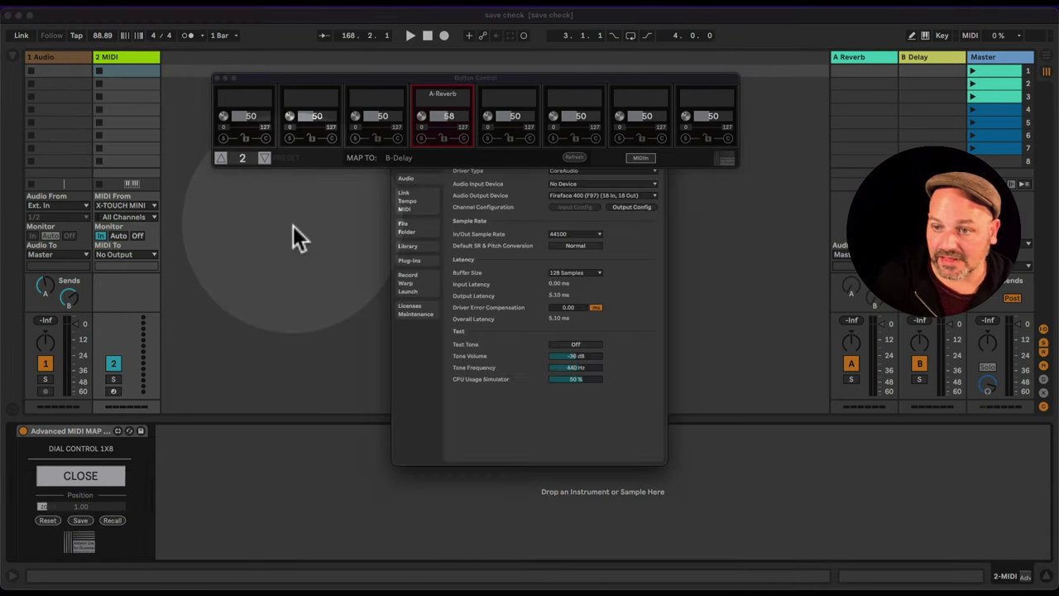
pyautogui.moveTo(378, 78); pyautogui.dragTo(284, 25)
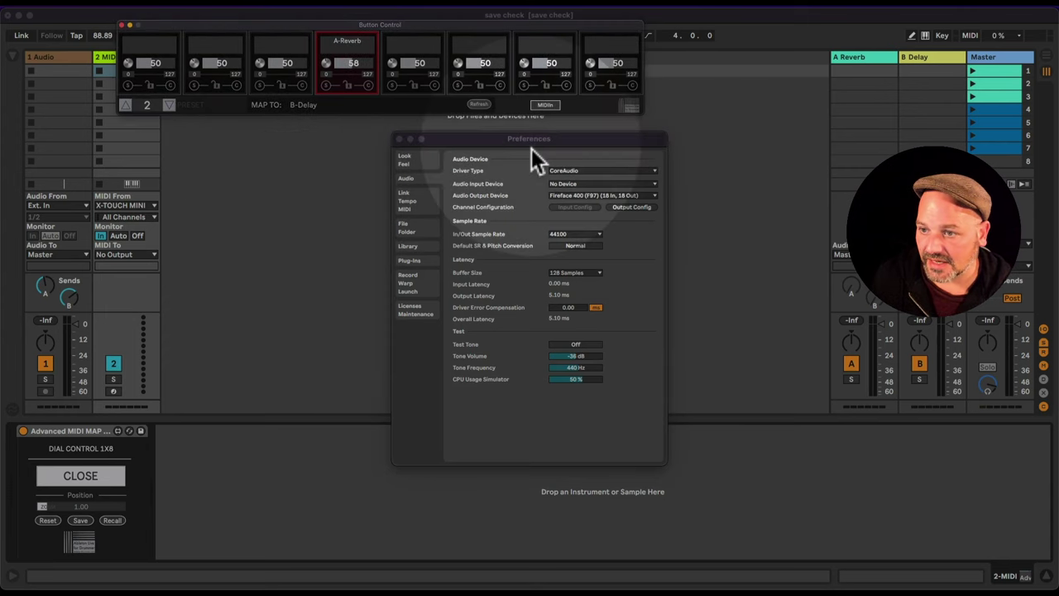
pyautogui.moveTo(523, 144); pyautogui.dragTo(505, 137)
pyautogui.click(399, 196)
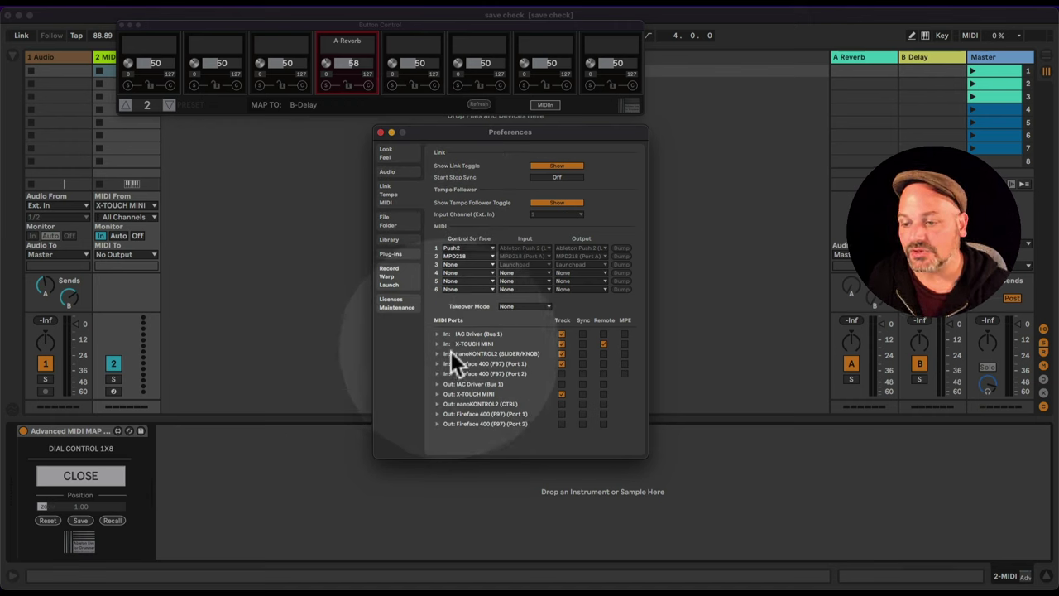
pyautogui.click(561, 343)
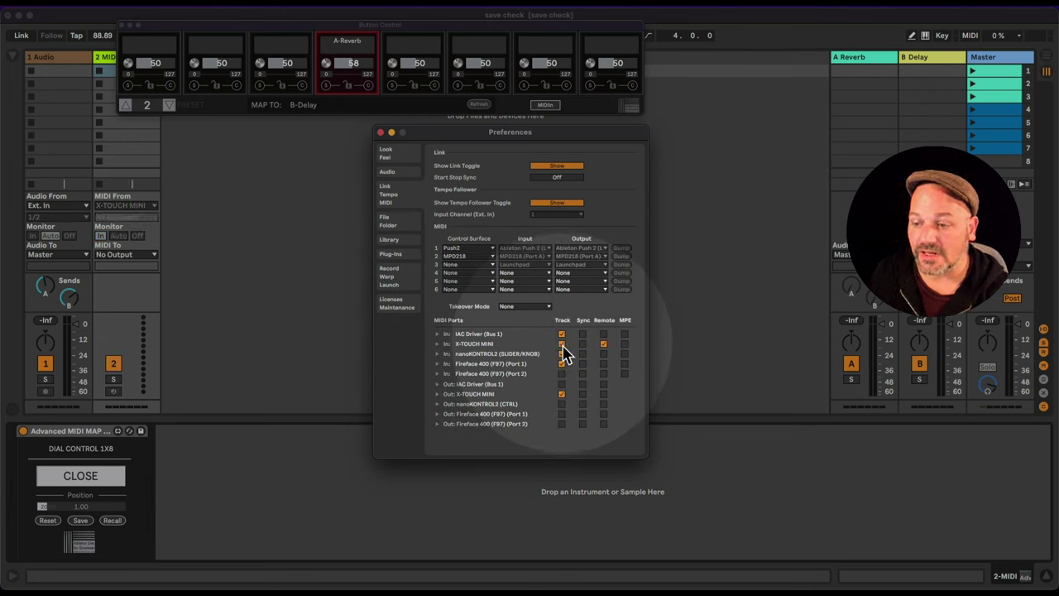
pyautogui.click(561, 344)
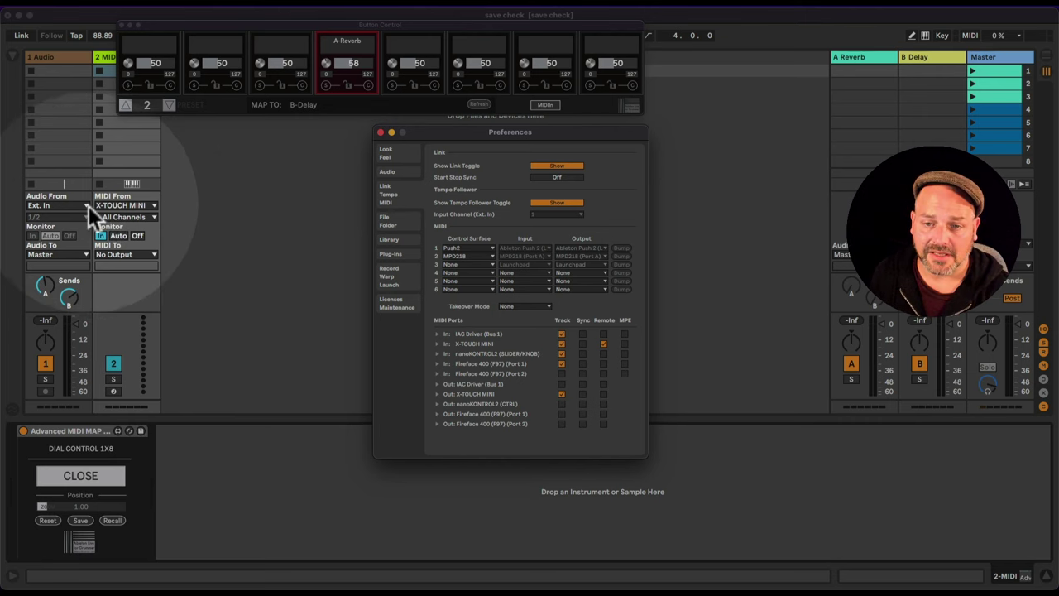
pyautogui.press('super+comma')
# Set the 2 MIDI track's input to X-TOUCH MINI with monitoring on In, and move the Button Control window clear of the tracks.
pyautogui.click(124, 206)
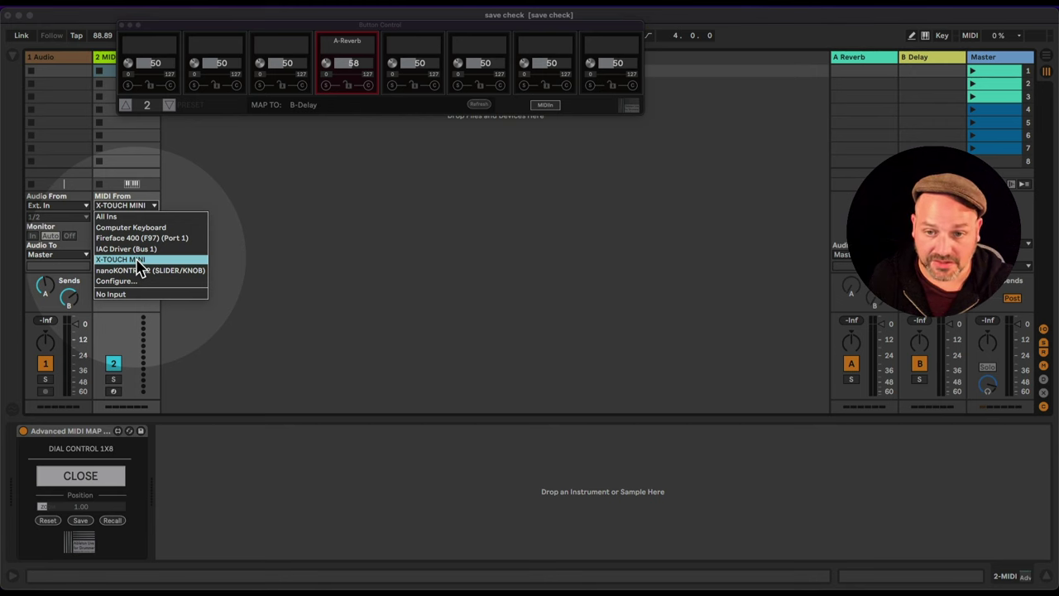
pyautogui.click(138, 262)
pyautogui.moveTo(239, 30); pyautogui.dragTo(332, 90)
pyautogui.click(118, 236)
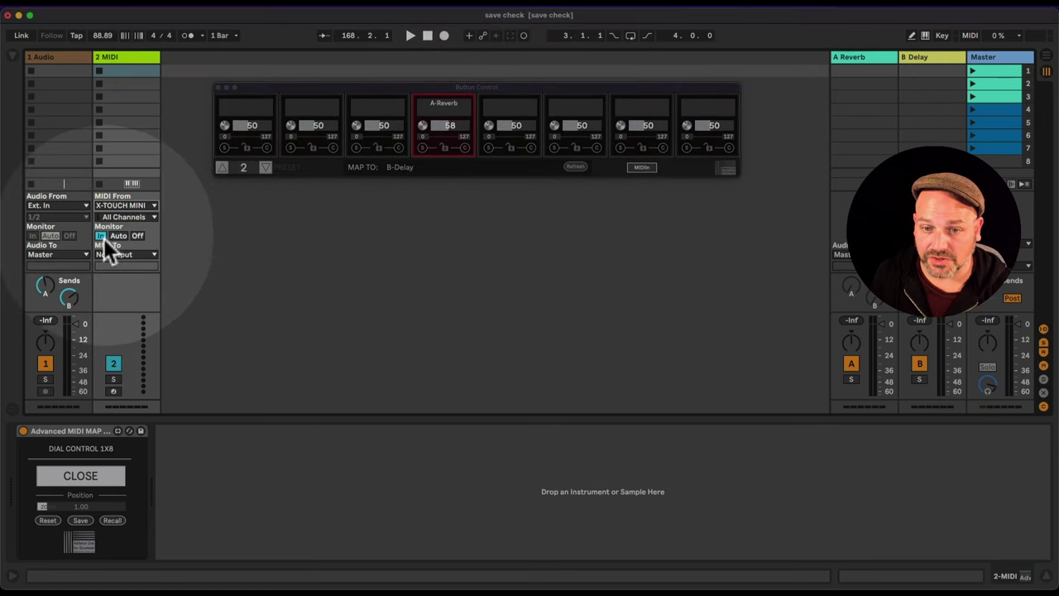
pyautogui.click(101, 238)
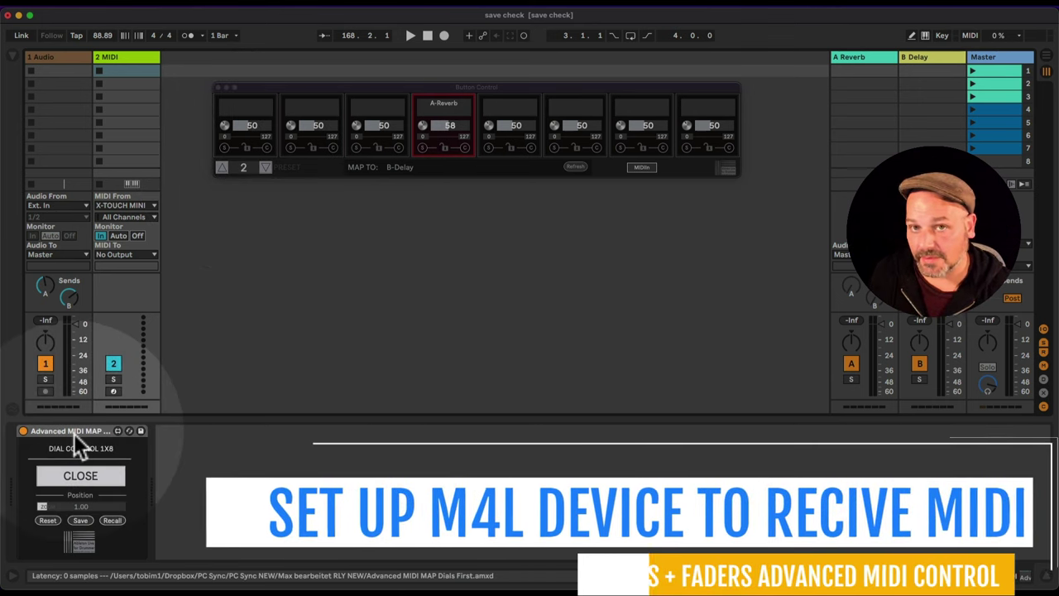
# Assign MIDI CC 1, 2 and 3 to the first three dials of the Advanced MIDI MAP device, learned from the controller's knobs.
pyautogui.click(73, 431)
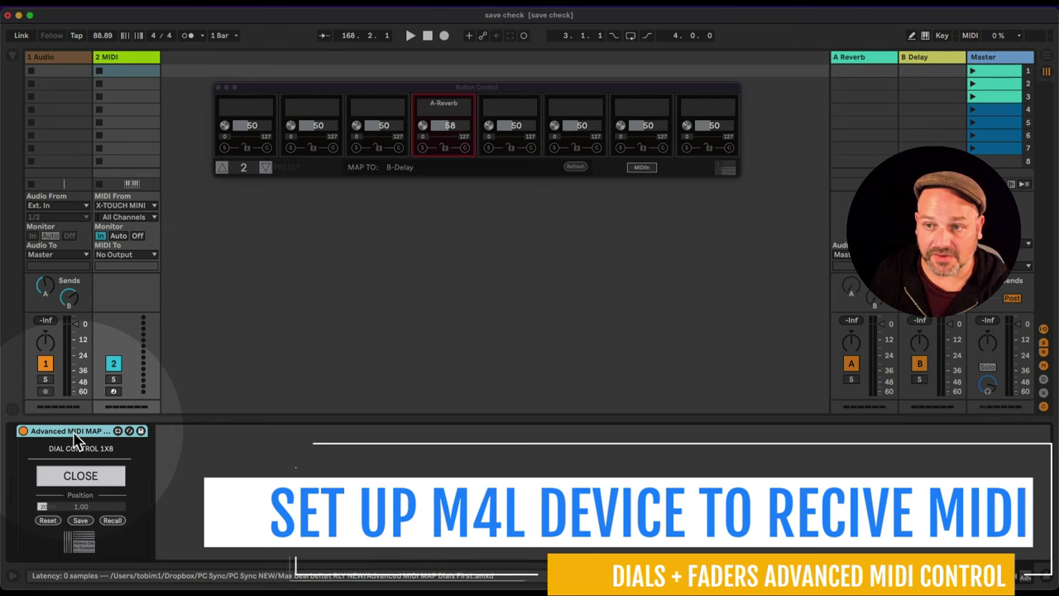
pyautogui.click(643, 168)
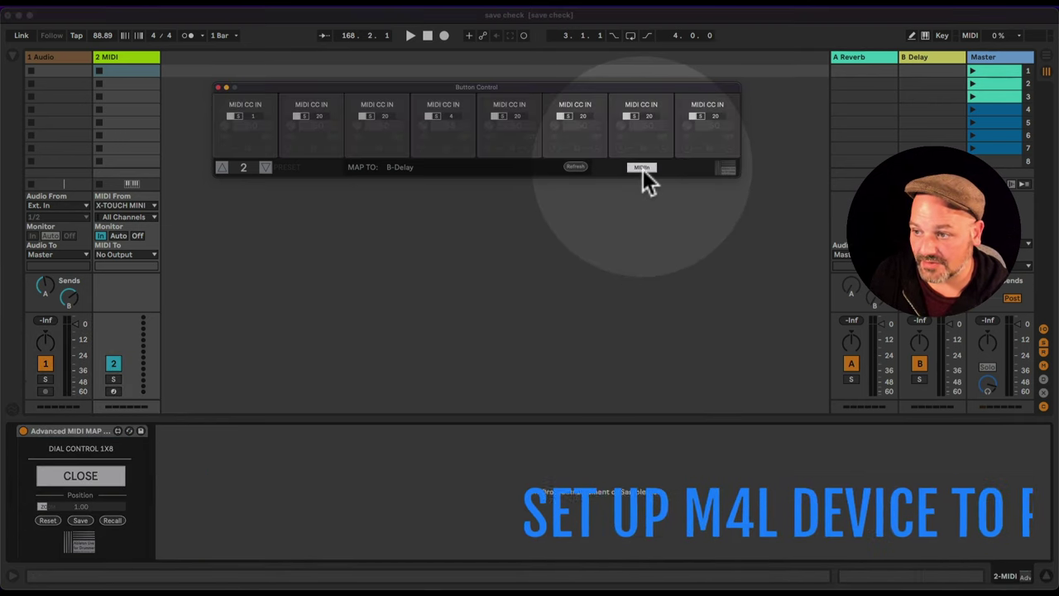
pyautogui.click(642, 168)
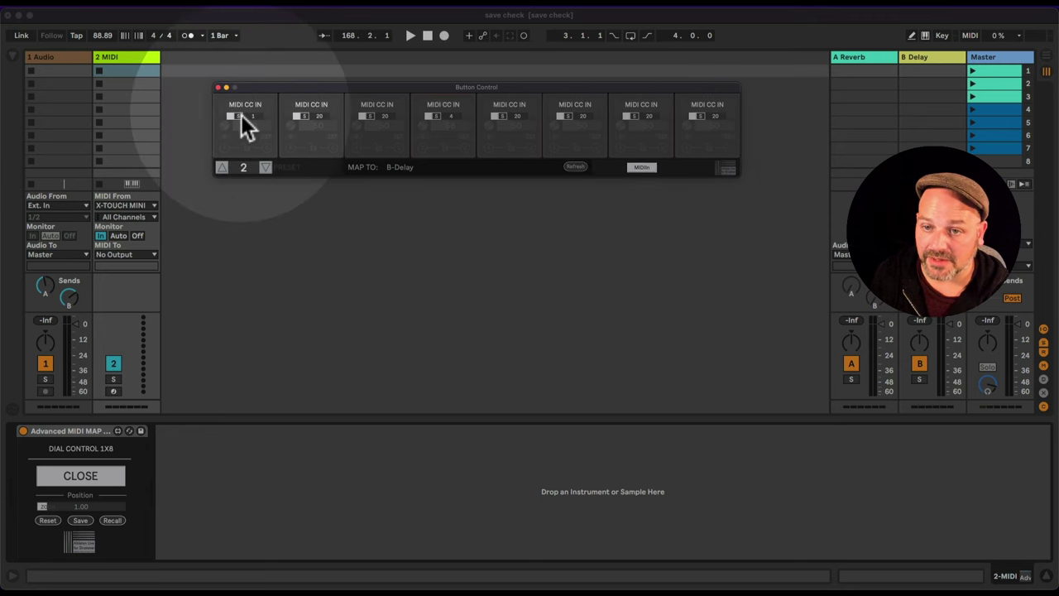
pyautogui.click(238, 117)
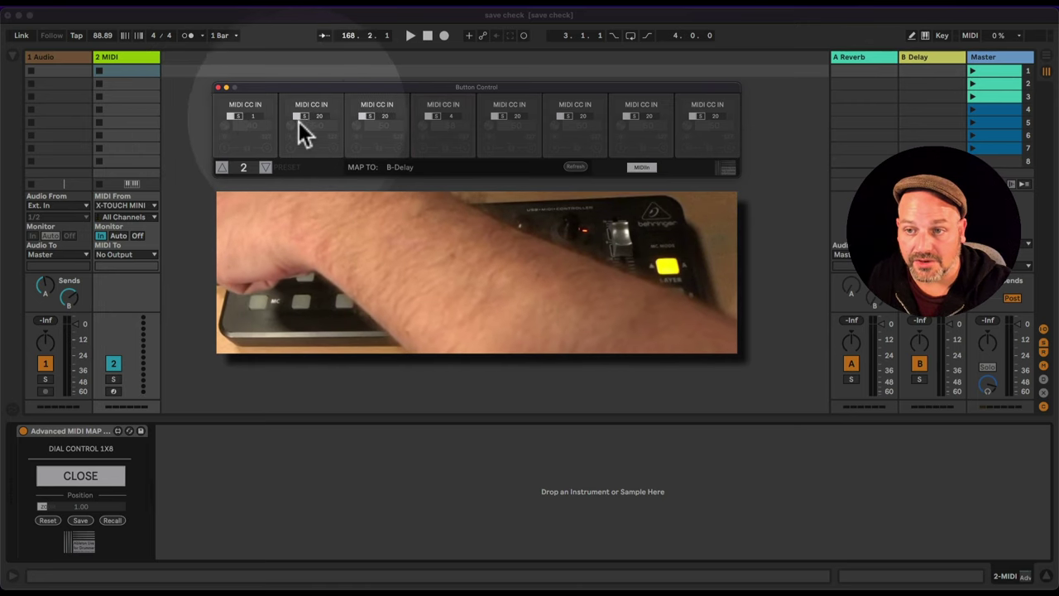
pyautogui.click(303, 118)
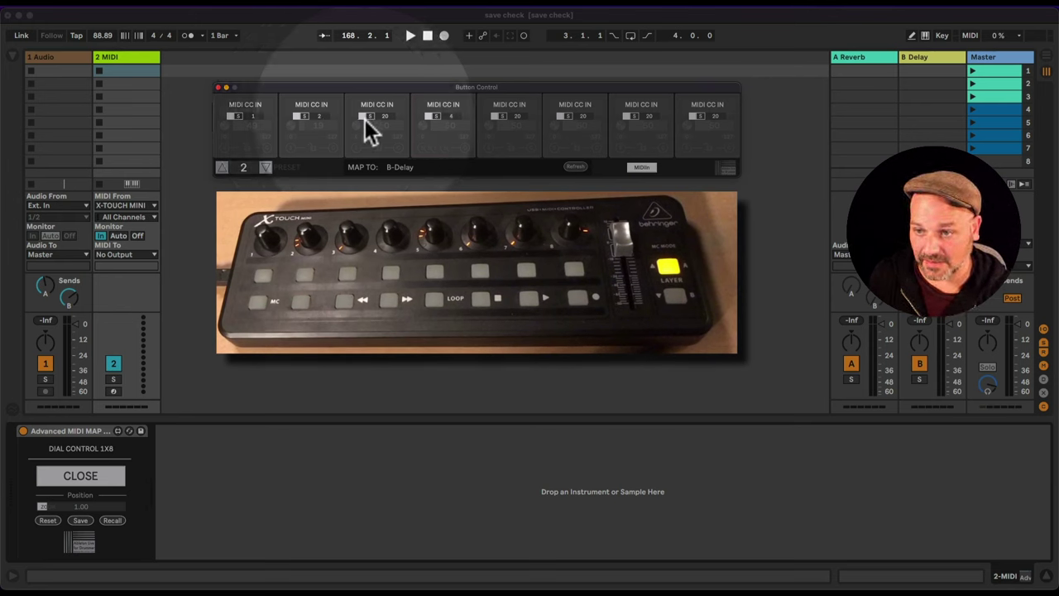
pyautogui.click(370, 117)
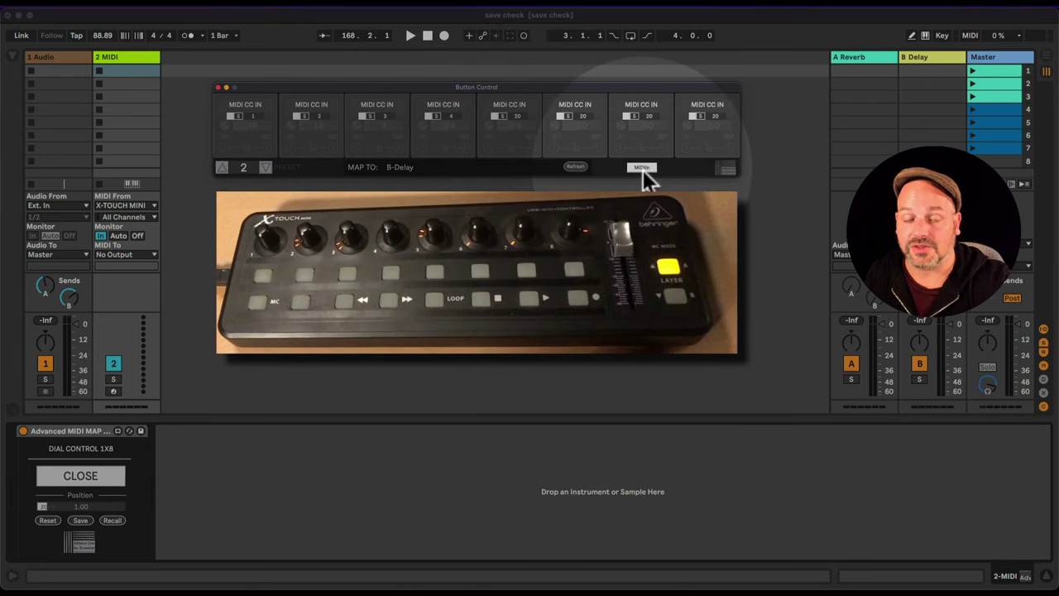
pyautogui.click(643, 168)
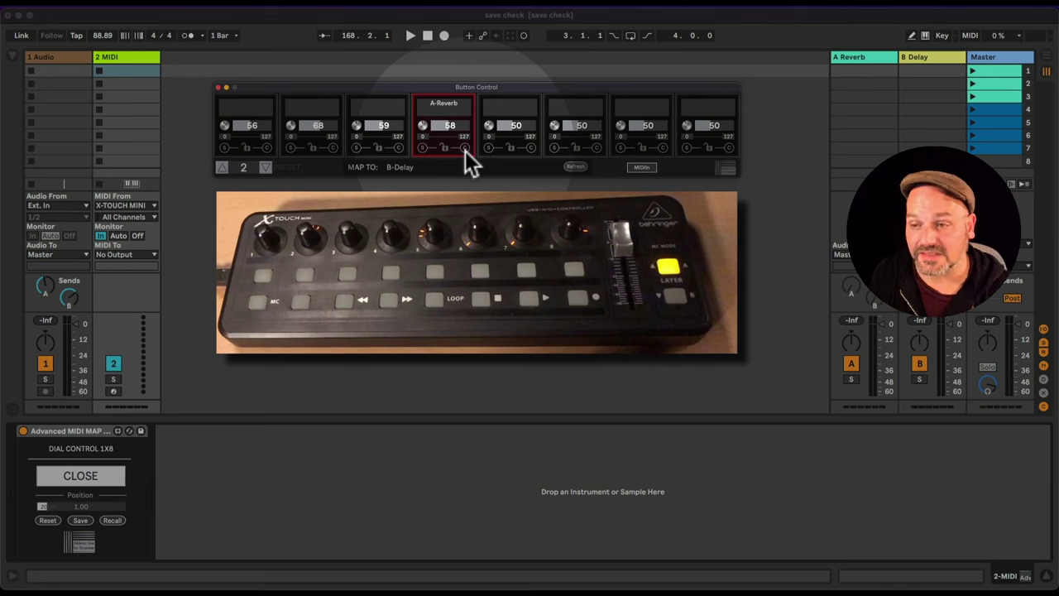
# Clear the fourth dial's A-Reverb mapping in preset 2 and its B-Delay mapping in preset 1.
pyautogui.click(465, 148)
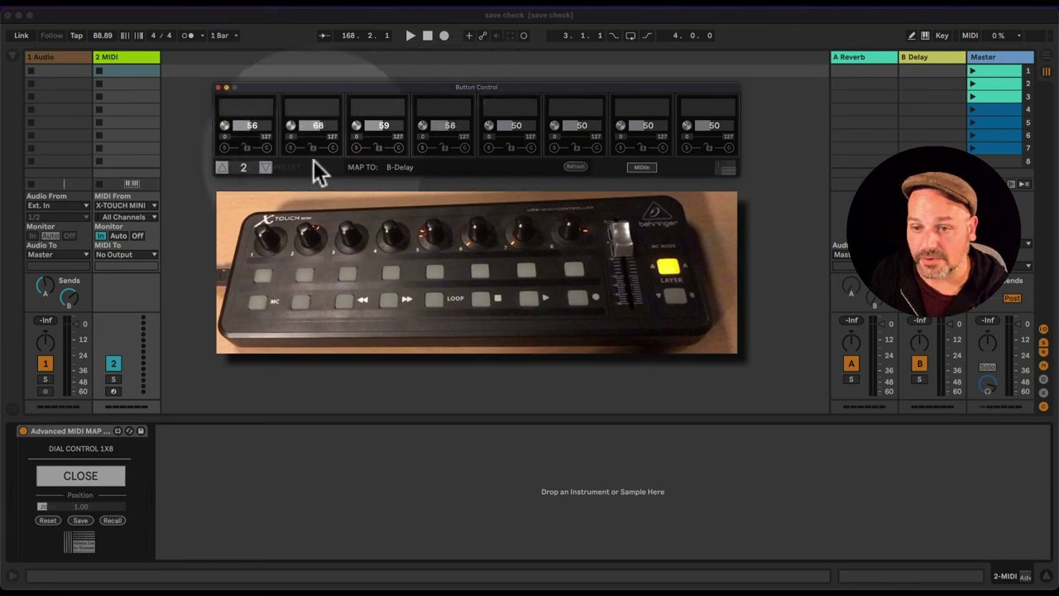
pyautogui.click(266, 168)
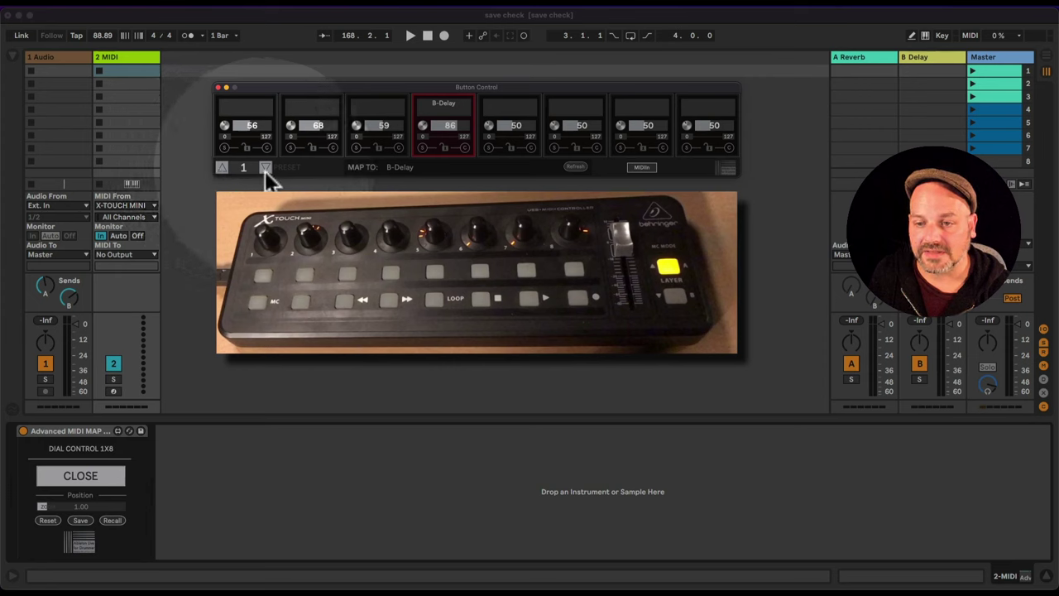
pyautogui.click(466, 148)
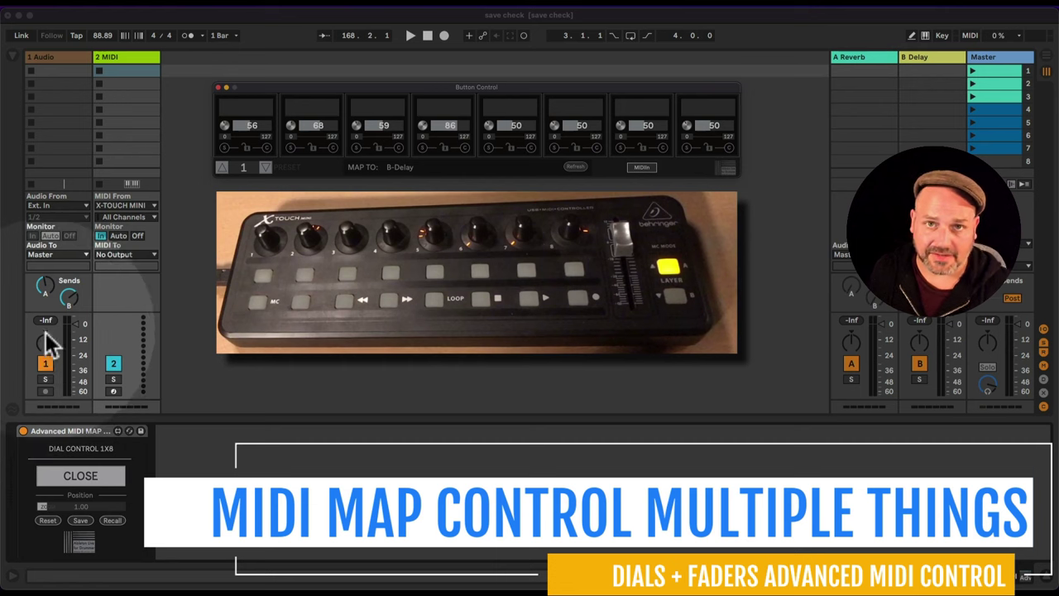
# Map the fourth dial in preset 1 to the 1 Audio track's send A (A-Reverb).
pyautogui.click(46, 285)
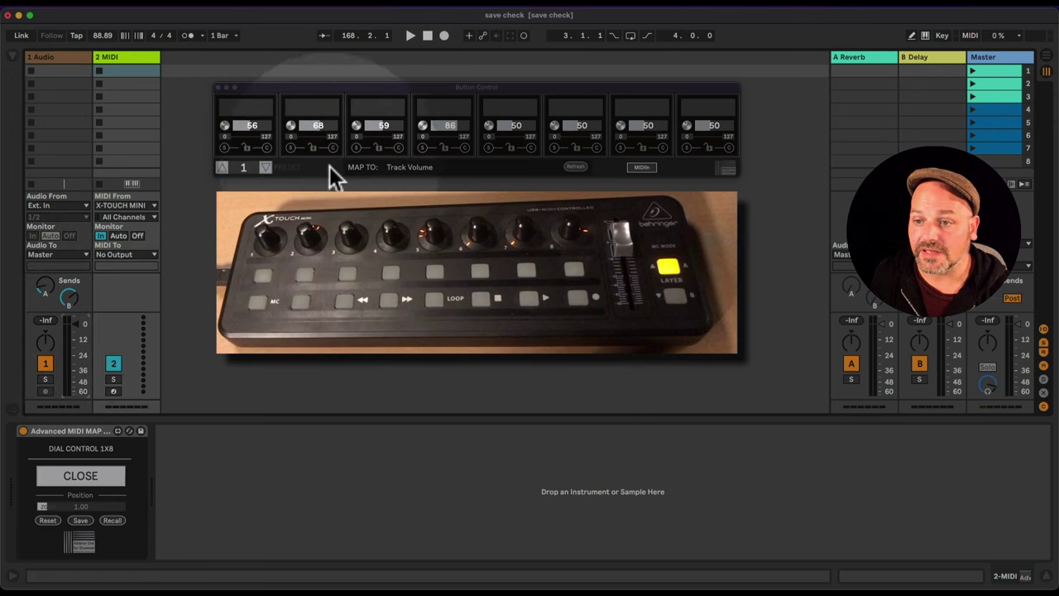
pyautogui.click(44, 287)
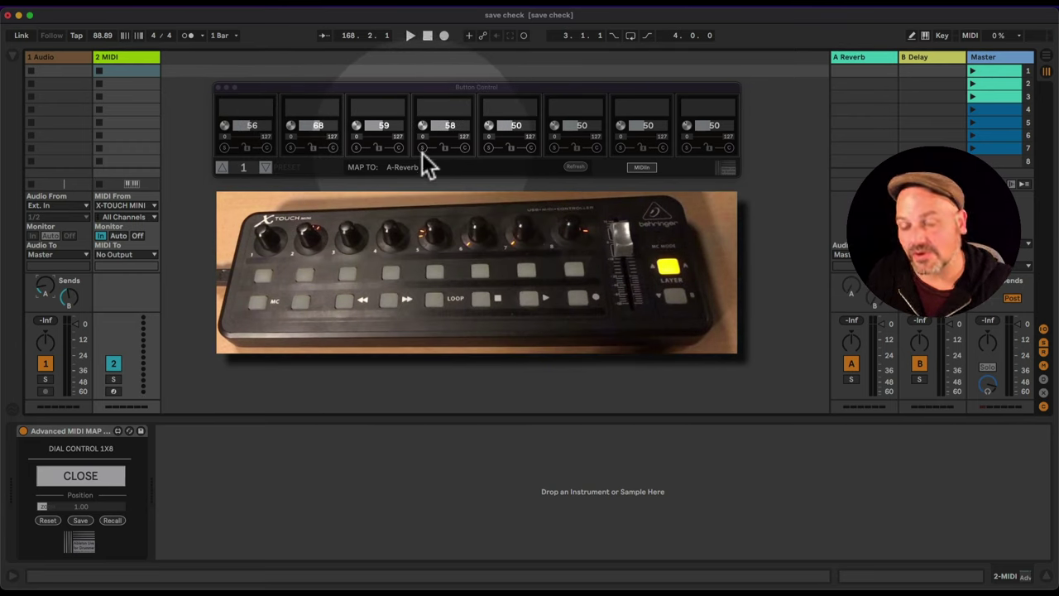
pyautogui.click(420, 151)
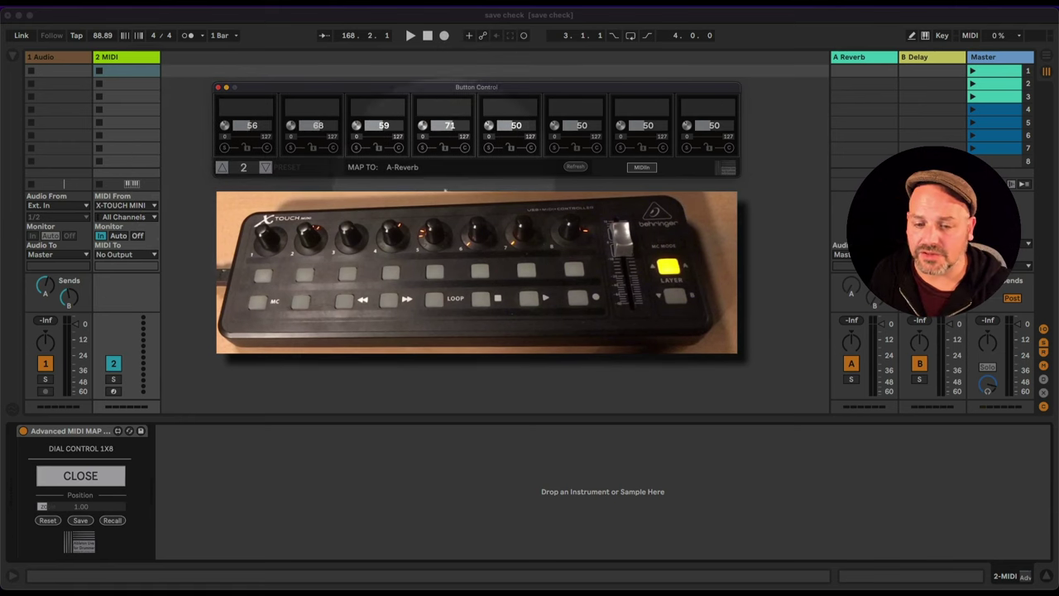
# Map the fourth dial in preset 2 to the 1 Audio track's Track Volume.
pyautogui.click(79, 335)
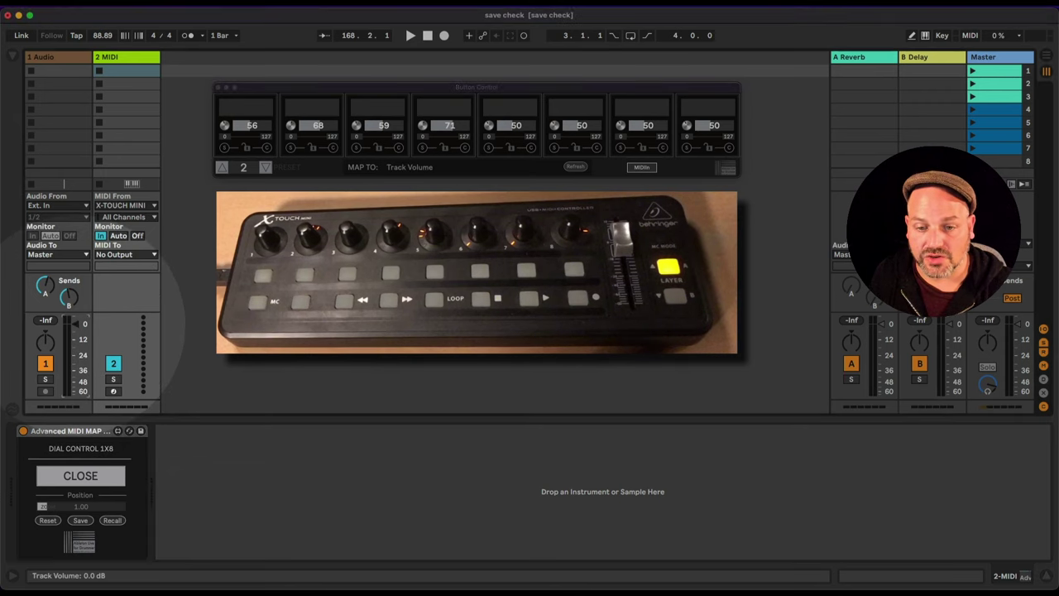
pyautogui.moveTo(76, 324); pyautogui.dragTo(76, 337)
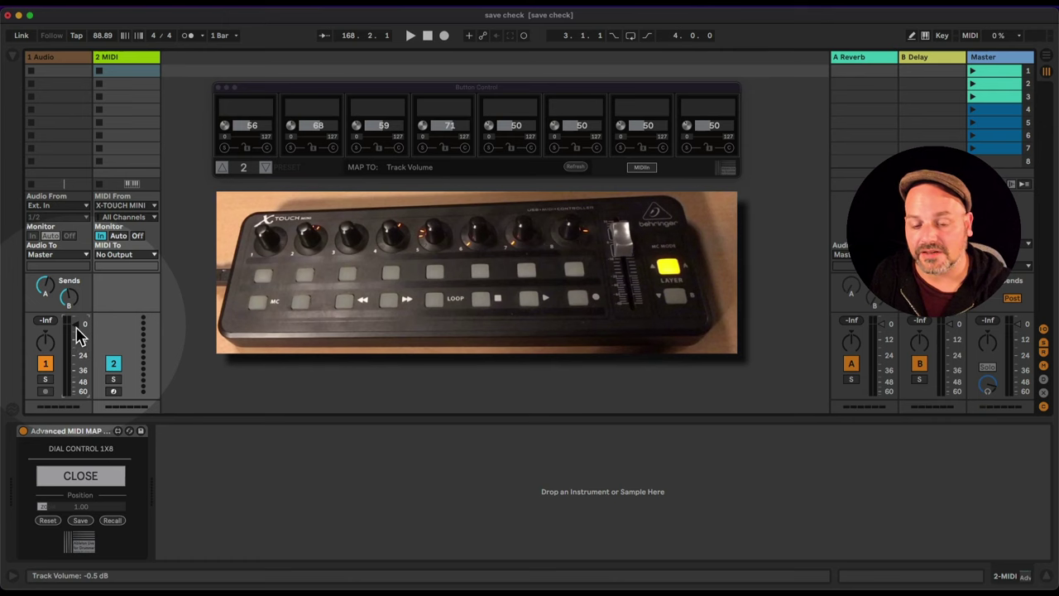
pyautogui.click(422, 149)
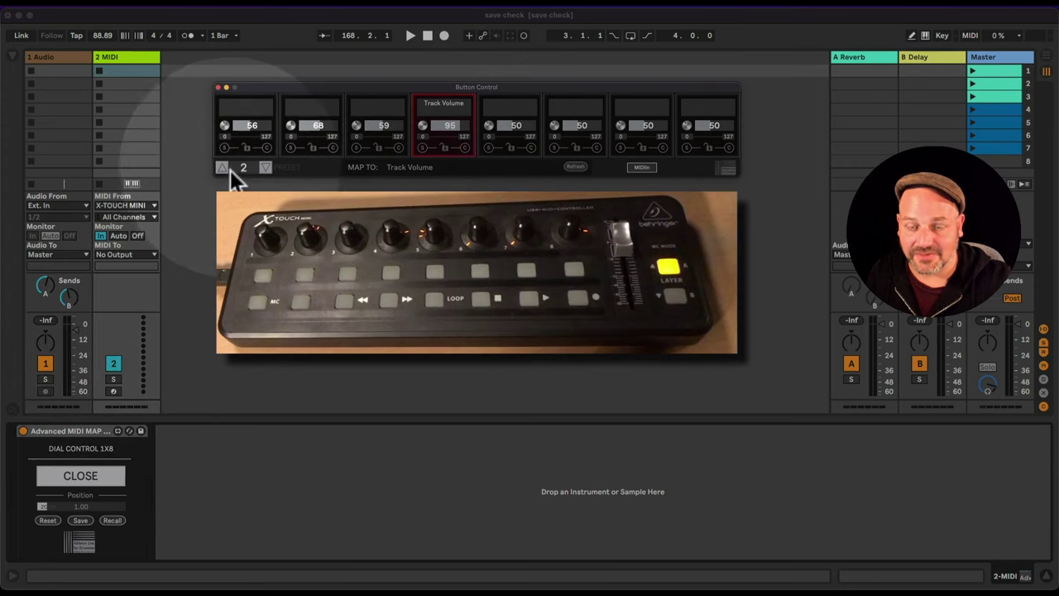
# Return to preset 1 and MIDI-map the device's preset number to channel 11, CC 5 from the controller.
pyautogui.click(265, 167)
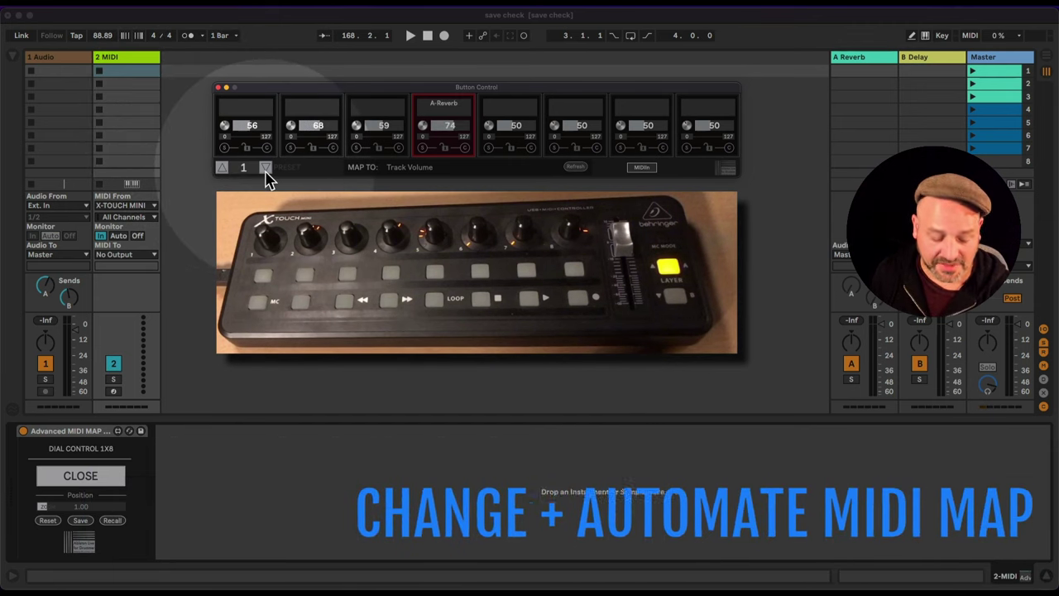
pyautogui.press('super+m')
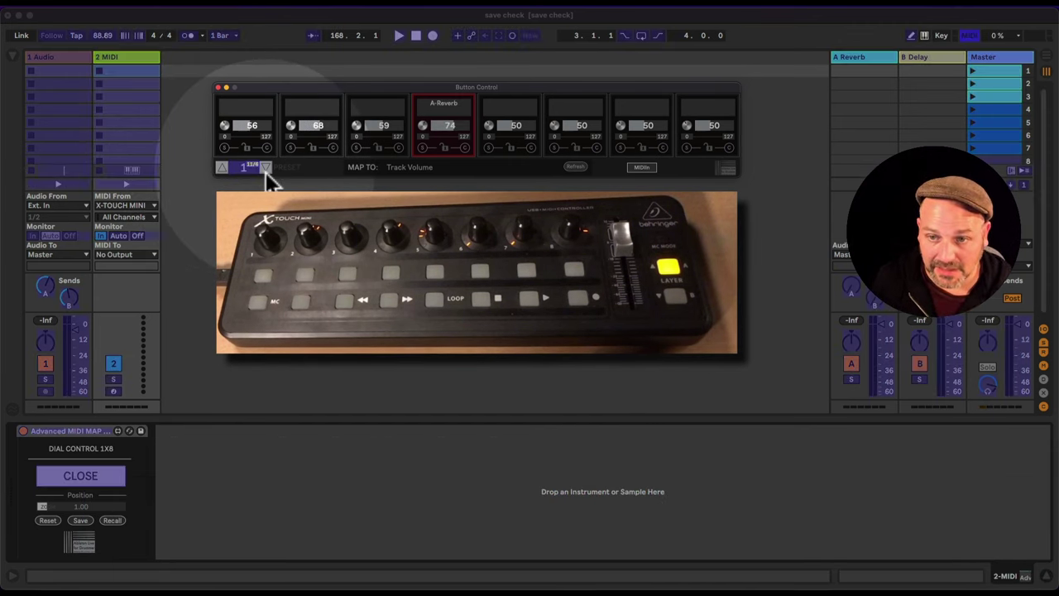
pyautogui.click(249, 168)
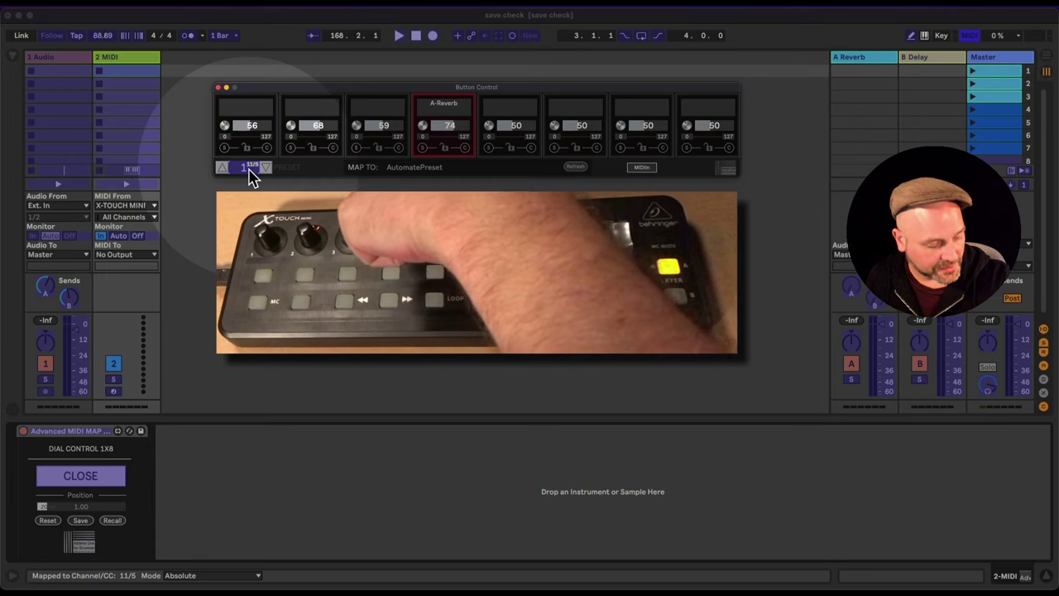
pyautogui.press('super+m')
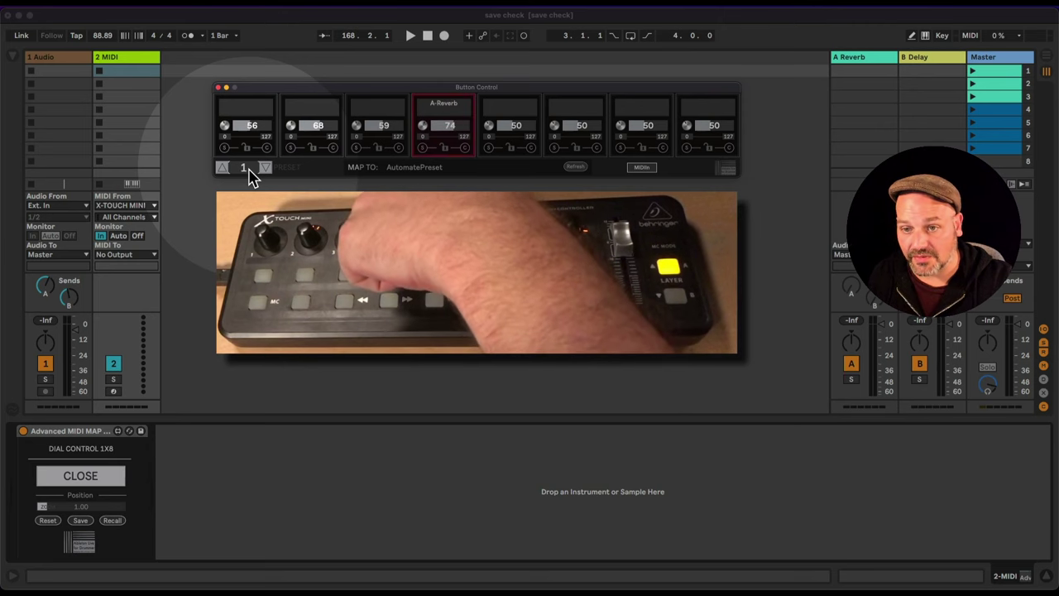
# Create a MIDI clip in the 2 MIDI track's first slot and show its envelope for the Advanced MIDI MAP device's AutomatePreset parameter.
pyautogui.doubleClick(130, 72)
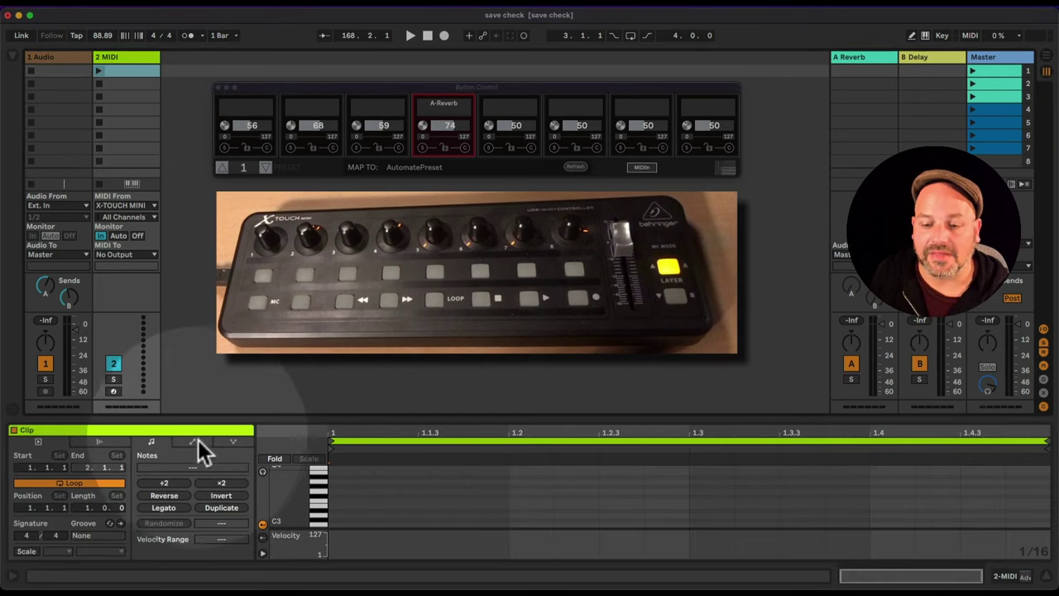
pyautogui.click(191, 443)
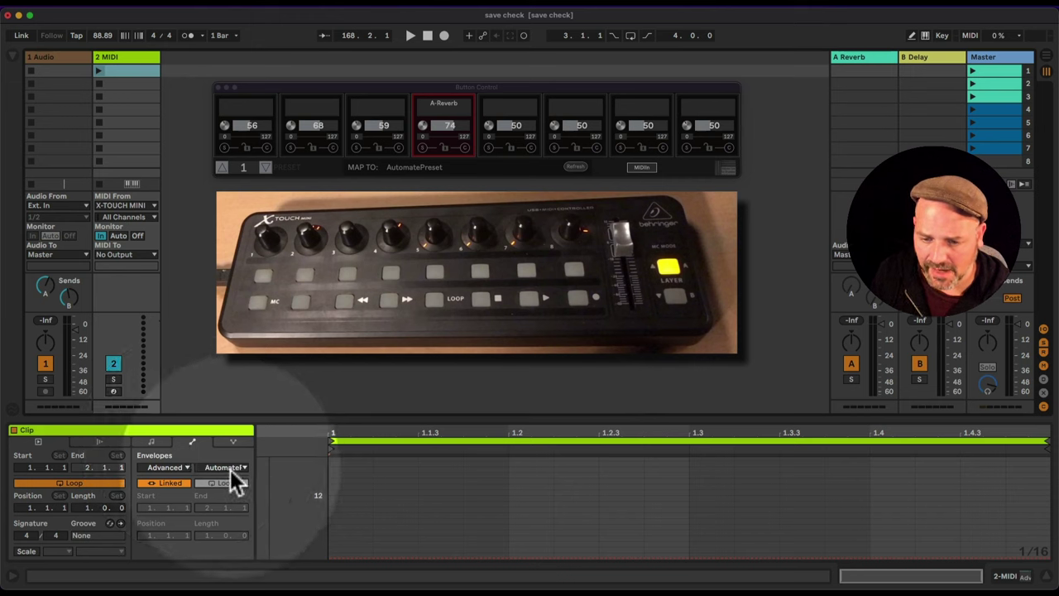
pyautogui.click(161, 468)
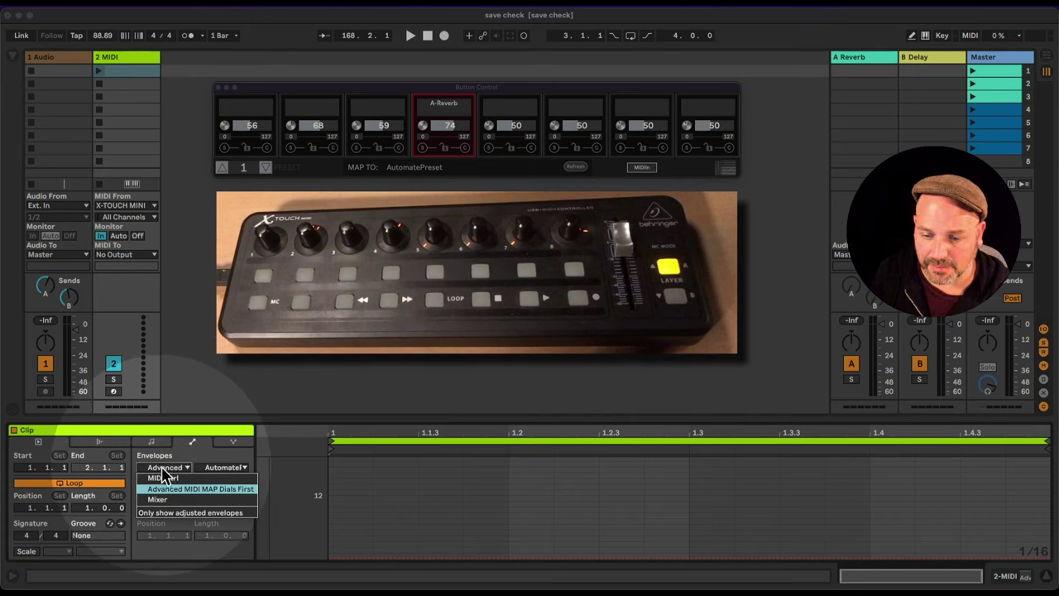
pyautogui.click(164, 468)
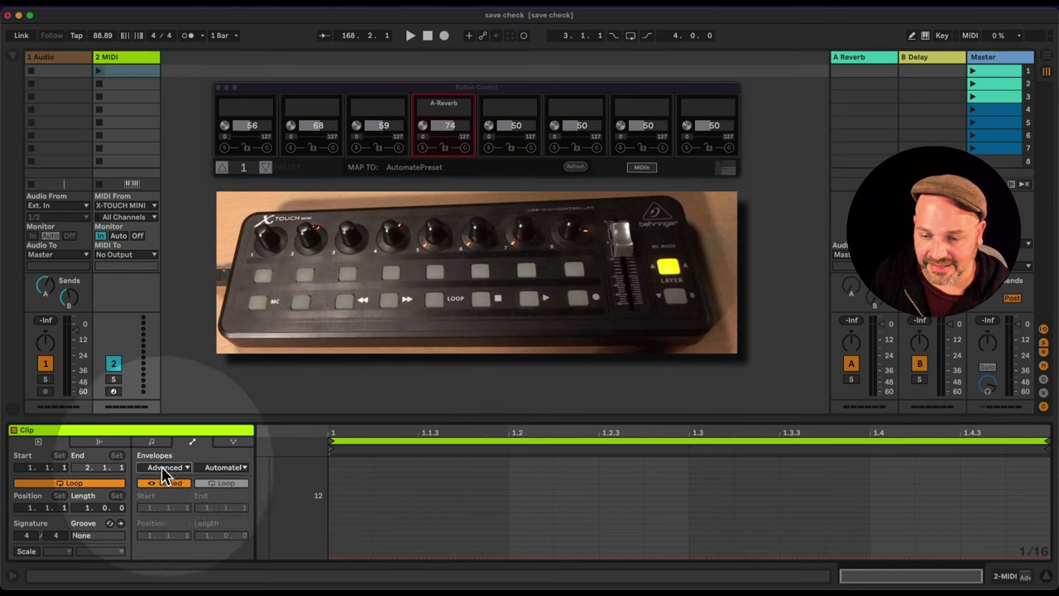
pyautogui.click(234, 469)
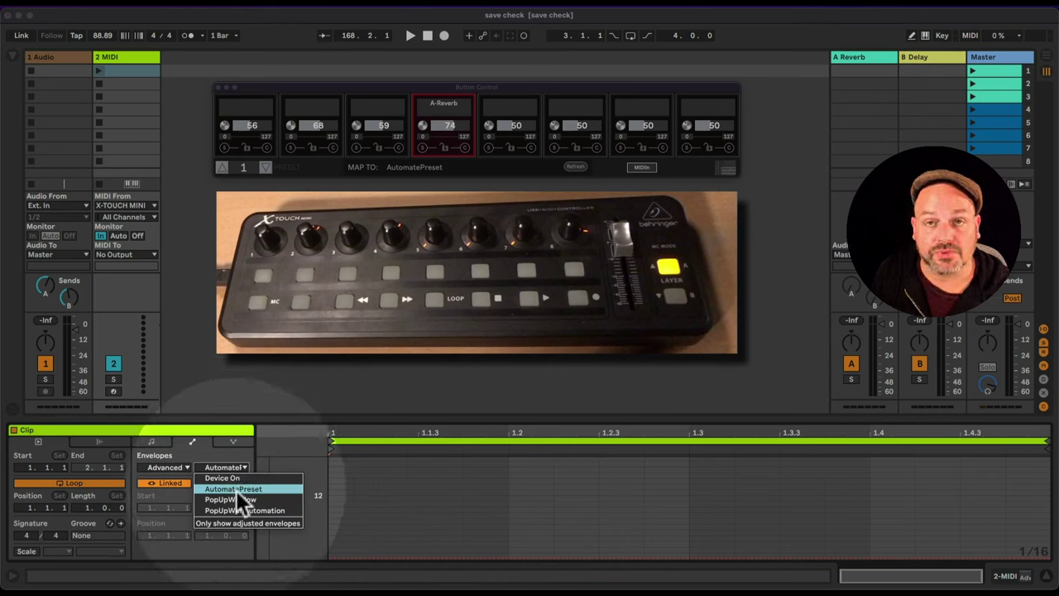
pyautogui.click(237, 490)
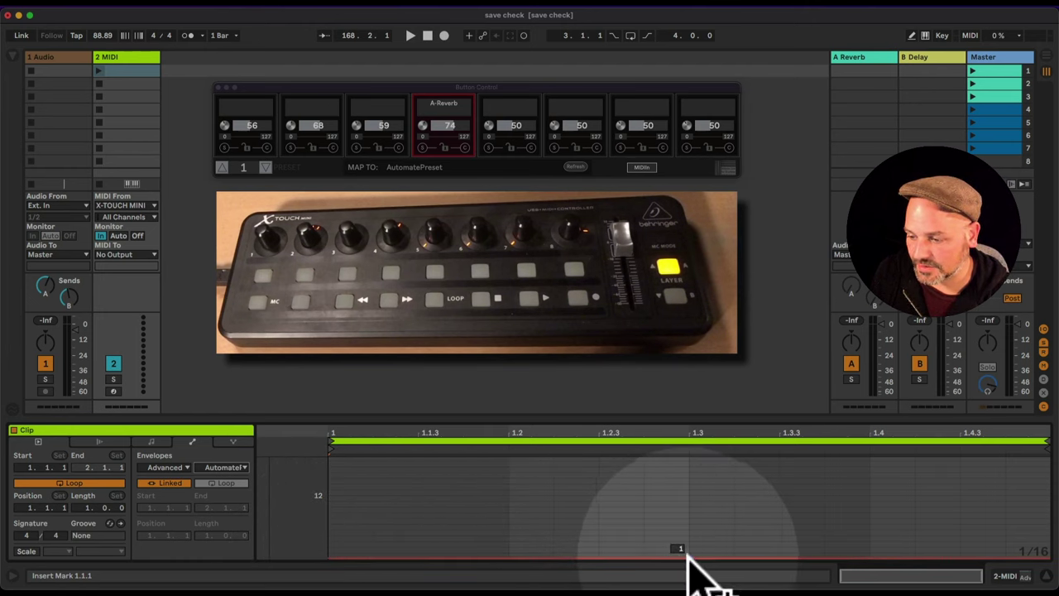
# Draw a jump from preset 1 to preset 2 at 1.3 in the clip envelope, and play the clip to test it.
pyautogui.moveTo(693, 553); pyautogui.dragTo(693, 561)
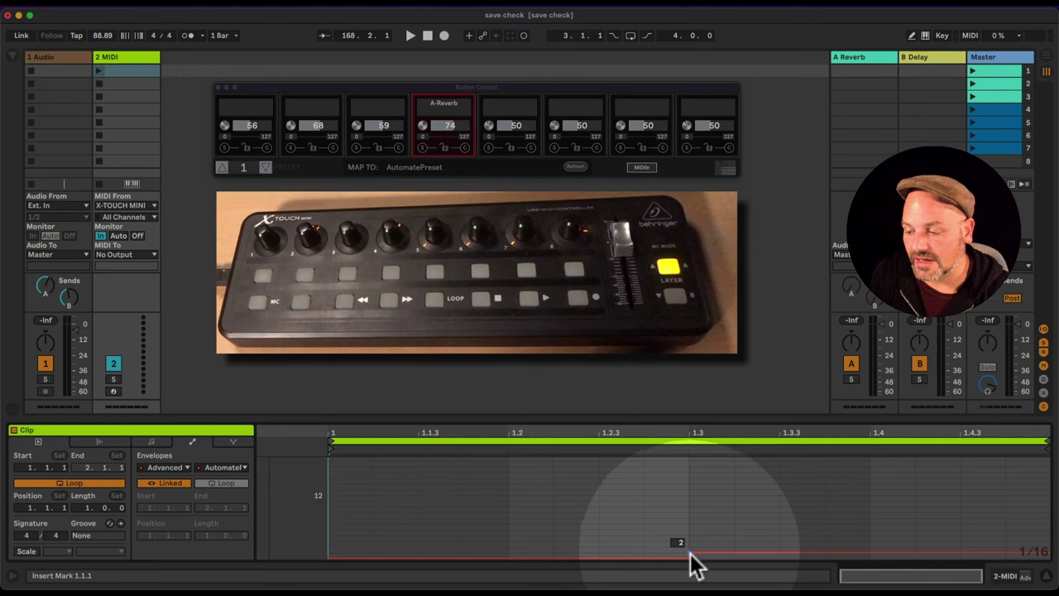
pyautogui.rightClick(689, 552)
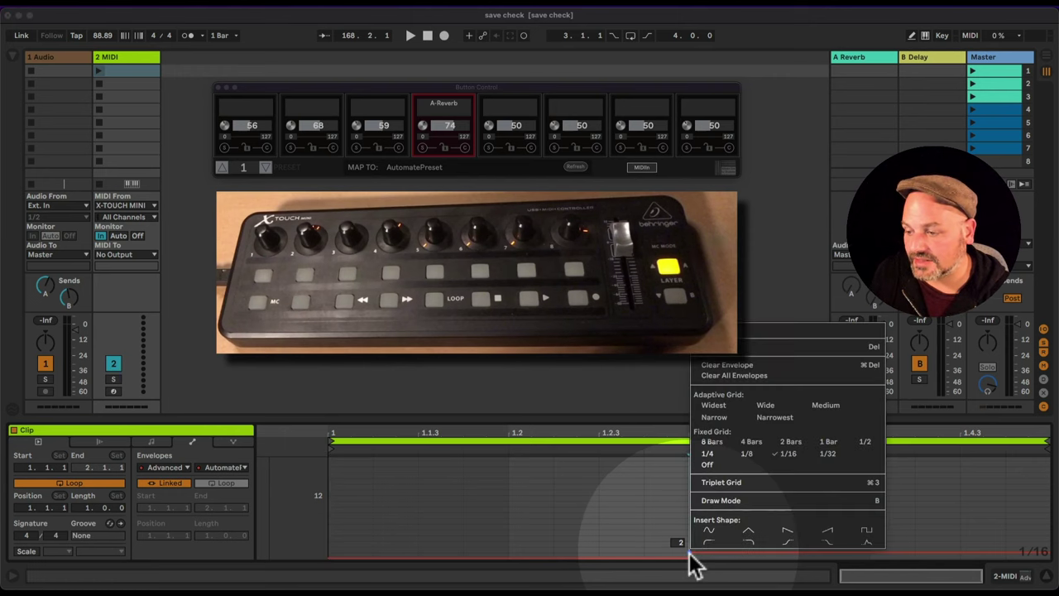
pyautogui.click(728, 354)
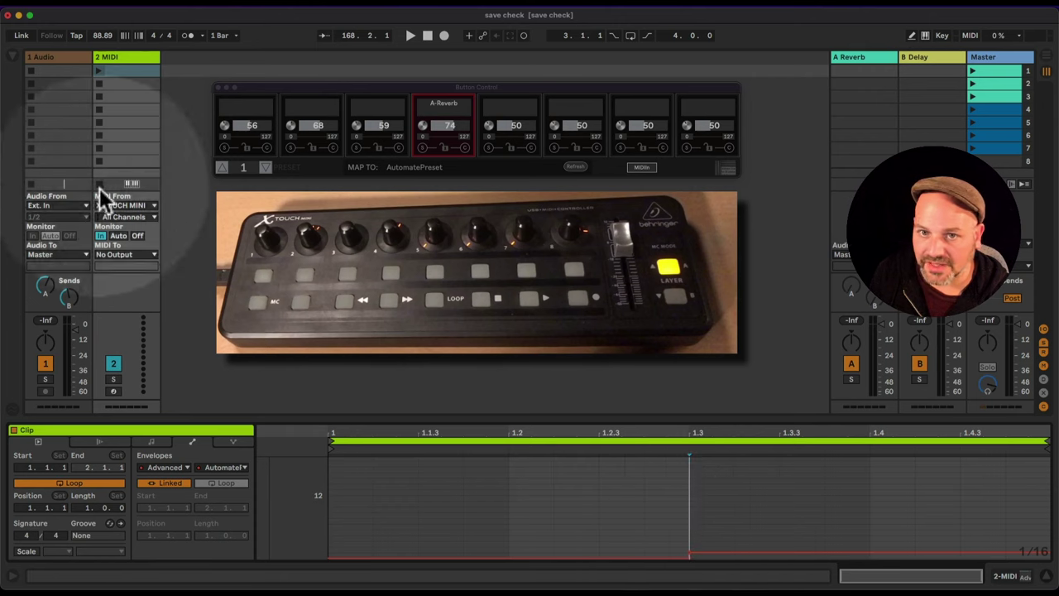
pyautogui.click(99, 71)
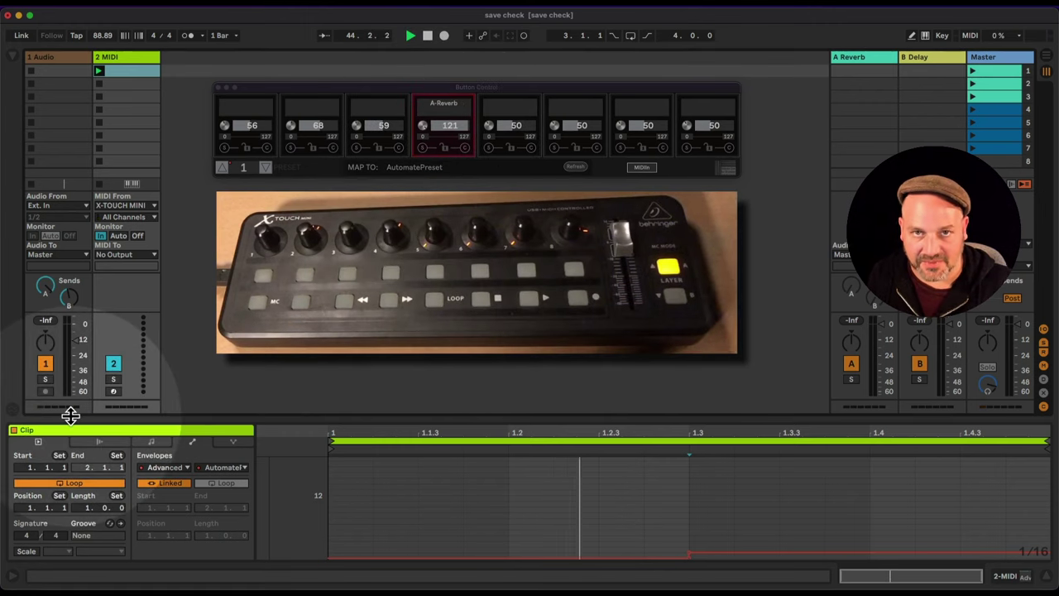
pyautogui.press('space')
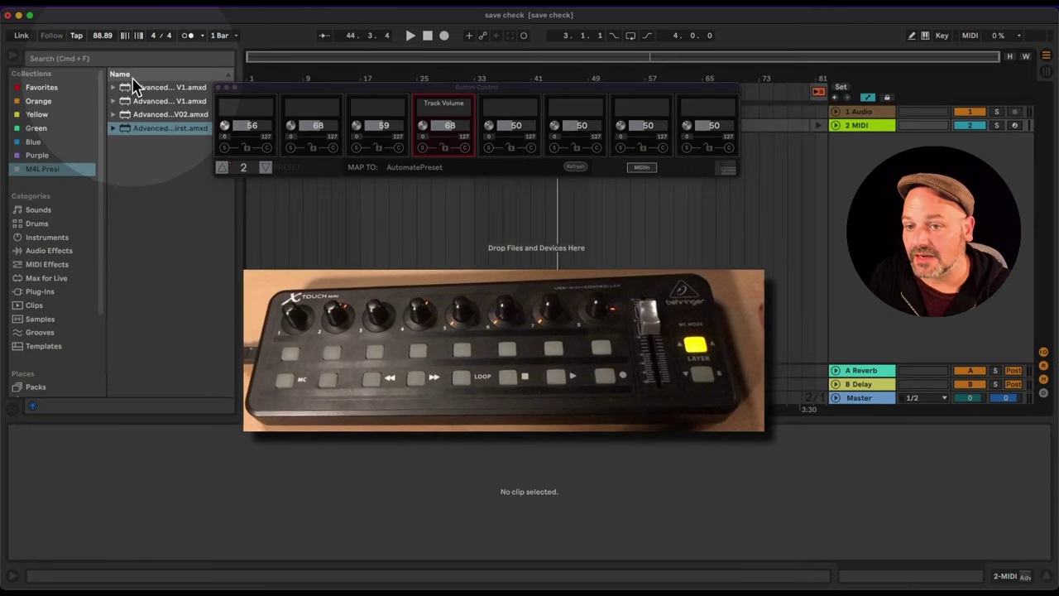
# In the Arrangement, move the dial window clear, restore arrangement playback and show the 2 MIDI track's AutomatePreset automation lane.
pyautogui.moveTo(315, 90); pyautogui.dragTo(362, 197)
pyautogui.click(815, 93)
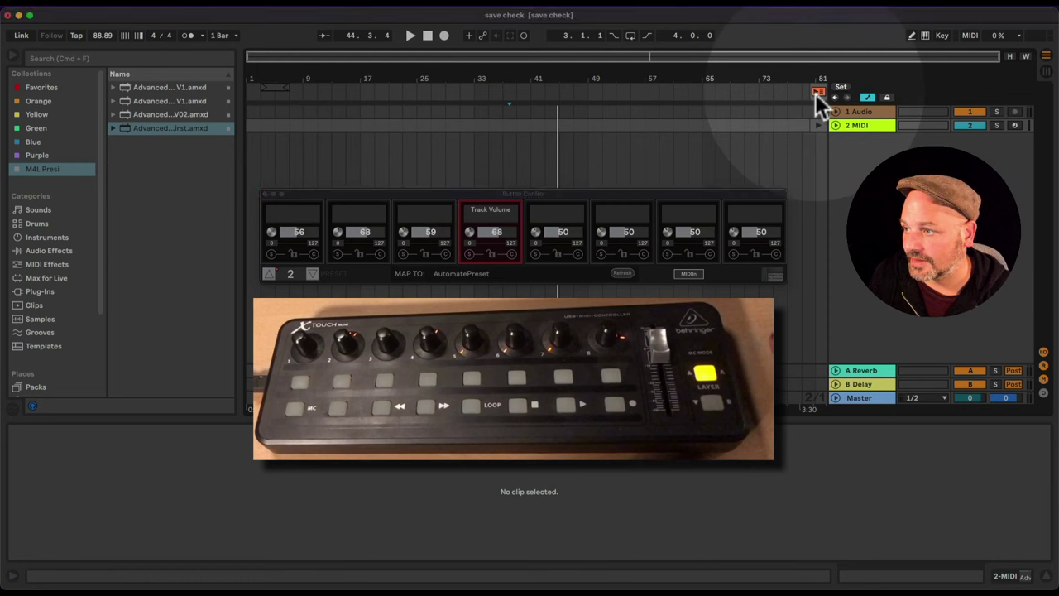
pyautogui.click(815, 92)
pyautogui.click(835, 126)
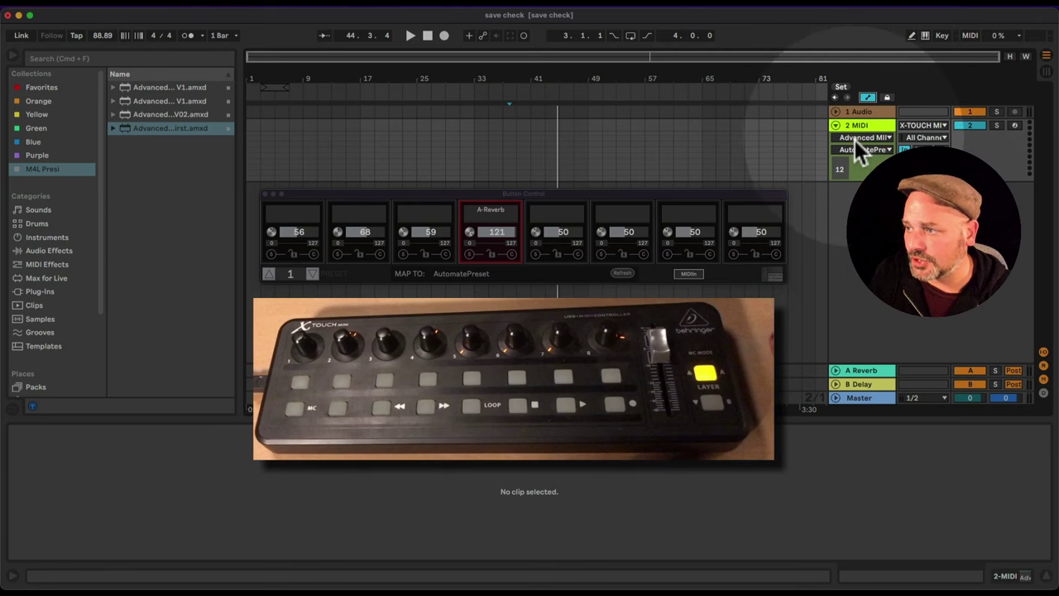
pyautogui.click(855, 139)
pyautogui.click(863, 159)
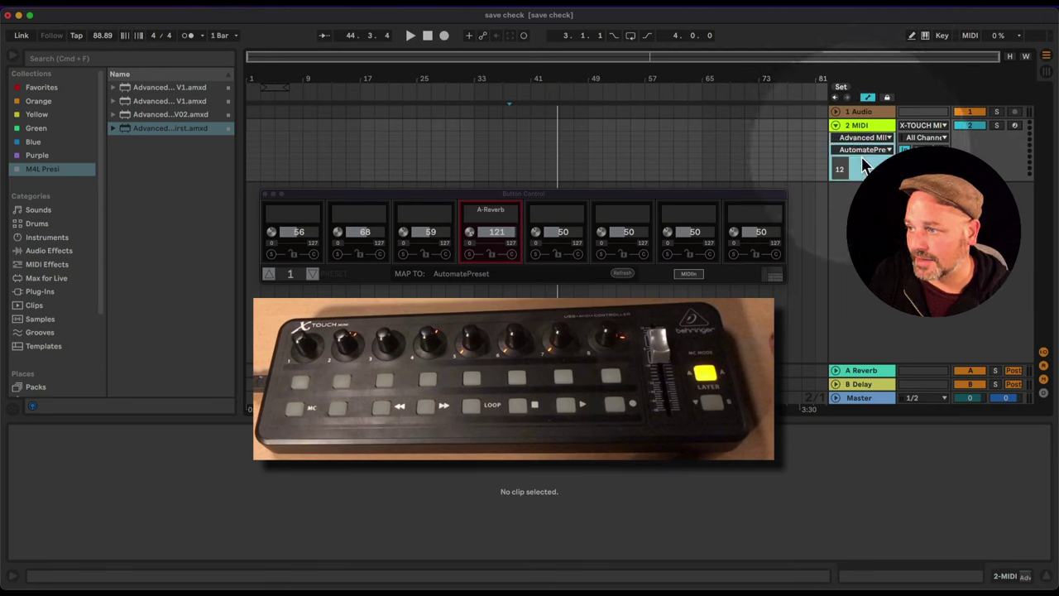
pyautogui.click(862, 150)
pyautogui.click(860, 160)
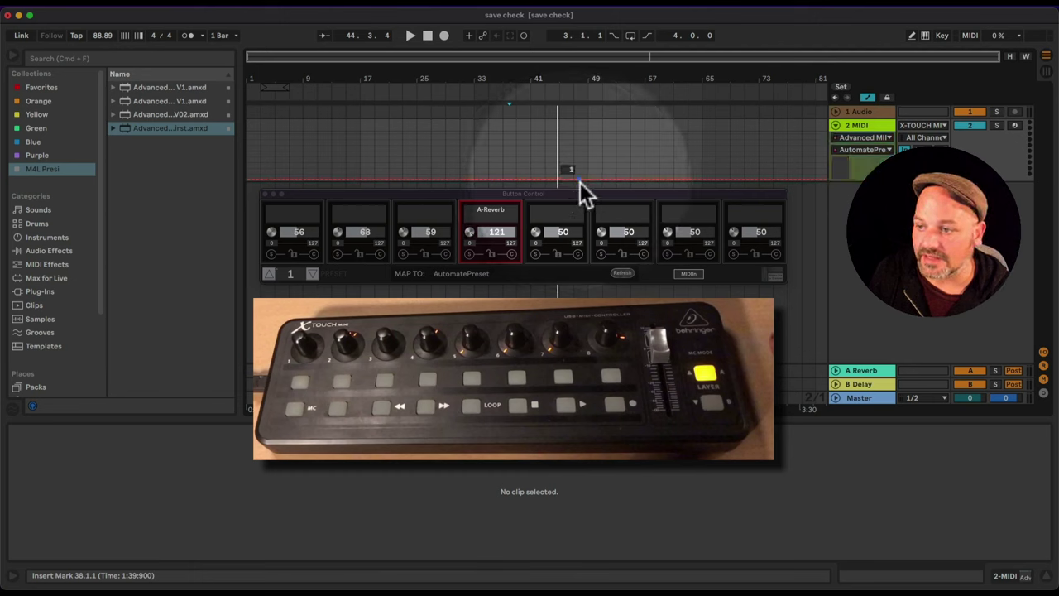
# Automate a jump from preset 1 to preset 2 at bar 45, and play the arrangement from 44.3.1 across it.
pyautogui.moveTo(580, 182); pyautogui.dragTo(580, 174)
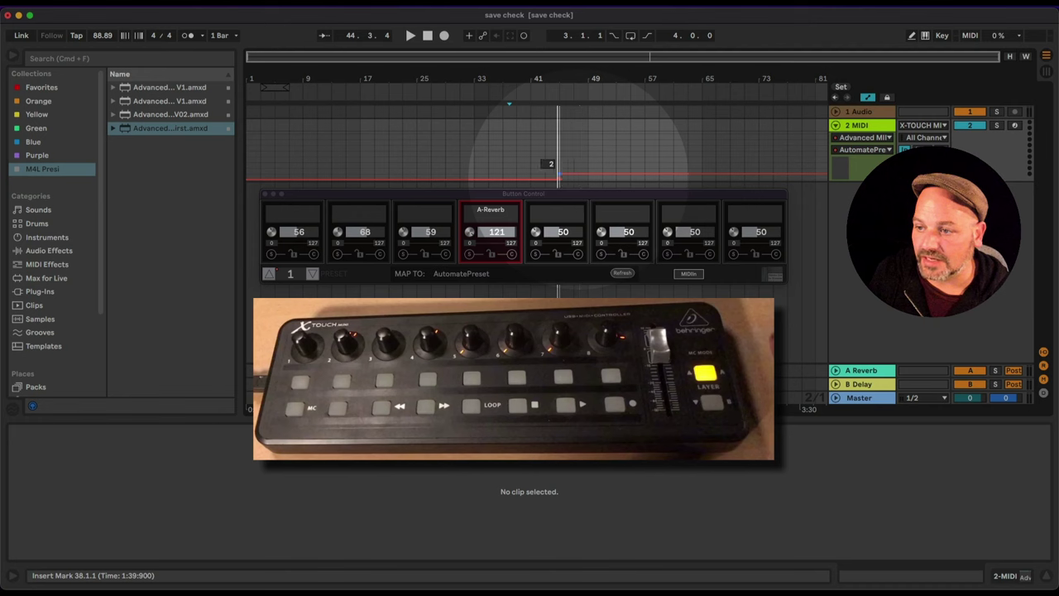
pyautogui.moveTo(568, 83)
pyautogui.mouseDown()
pyautogui.moveTo(568, 166)
pyautogui.moveTo(419, 111)
pyautogui.mouseUp()
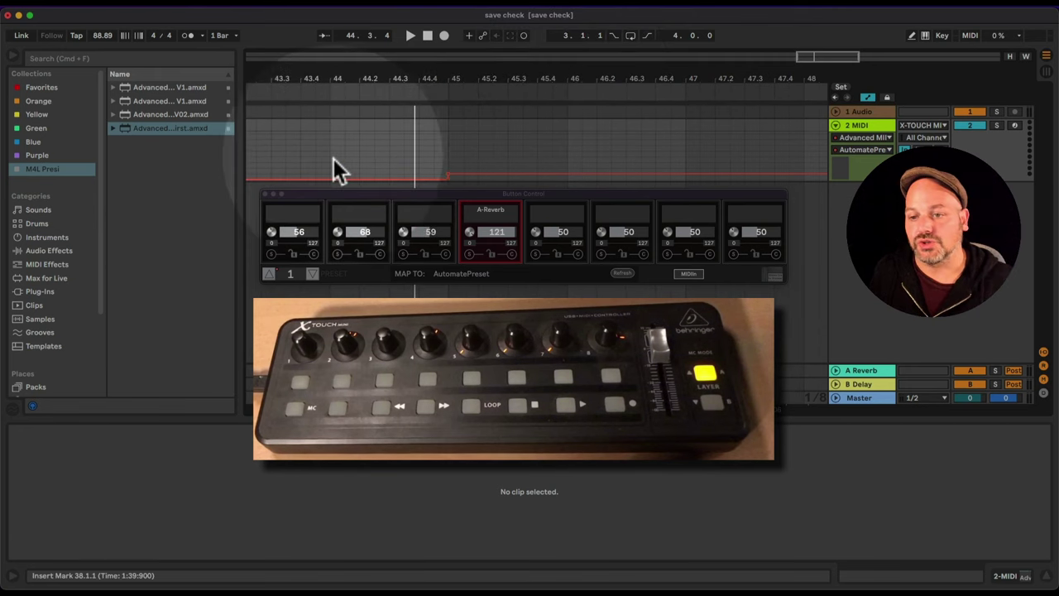
pyautogui.click(389, 154)
pyautogui.press('space')
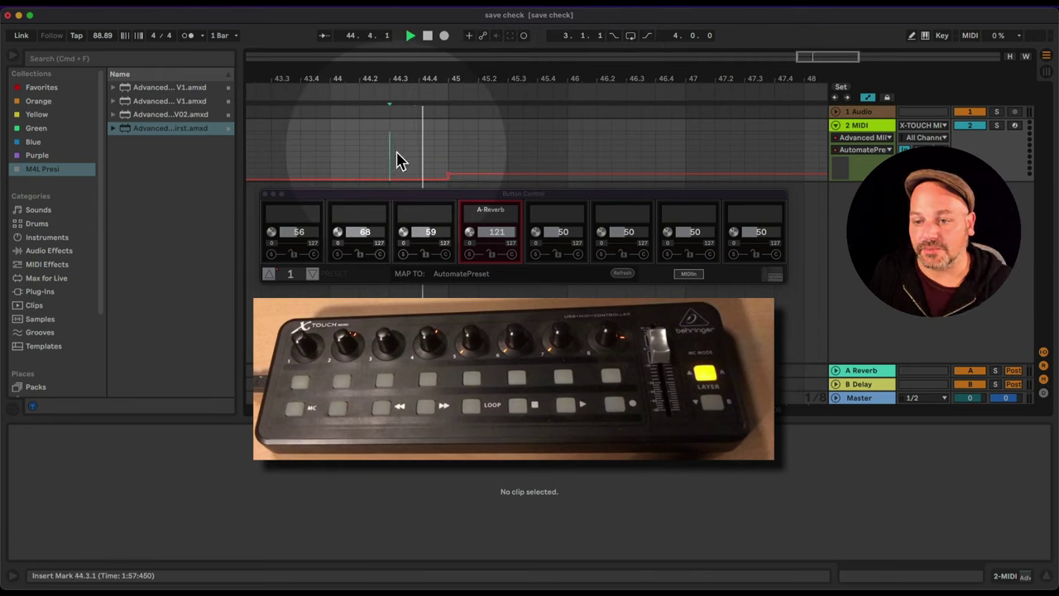
pyautogui.click(296, 278)
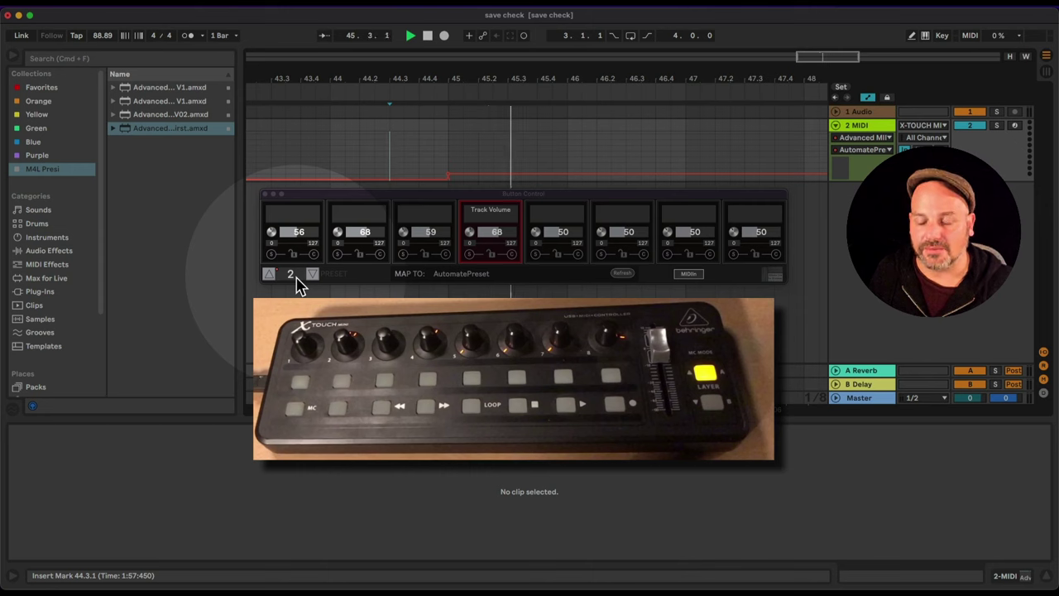
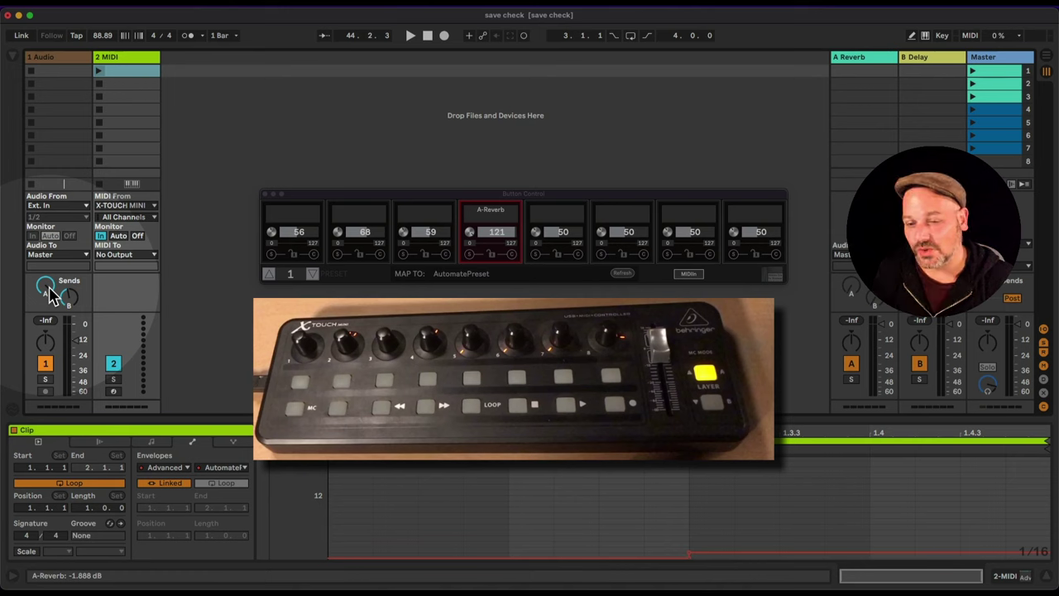
# Toggle the first dial between 127 and 0, leaving it at 0.
pyautogui.click(299, 231)
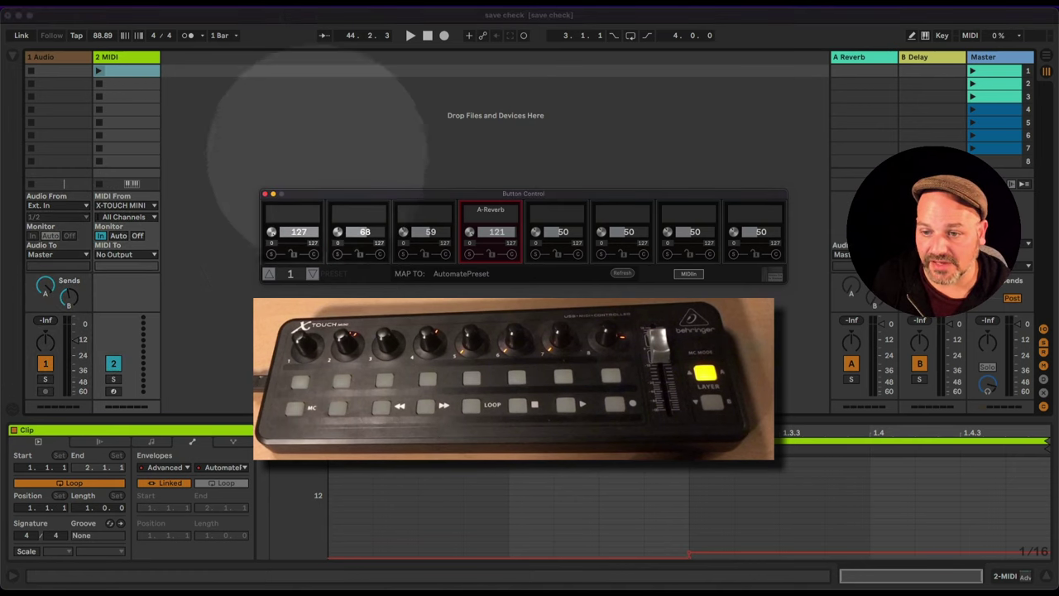
pyautogui.click(364, 232)
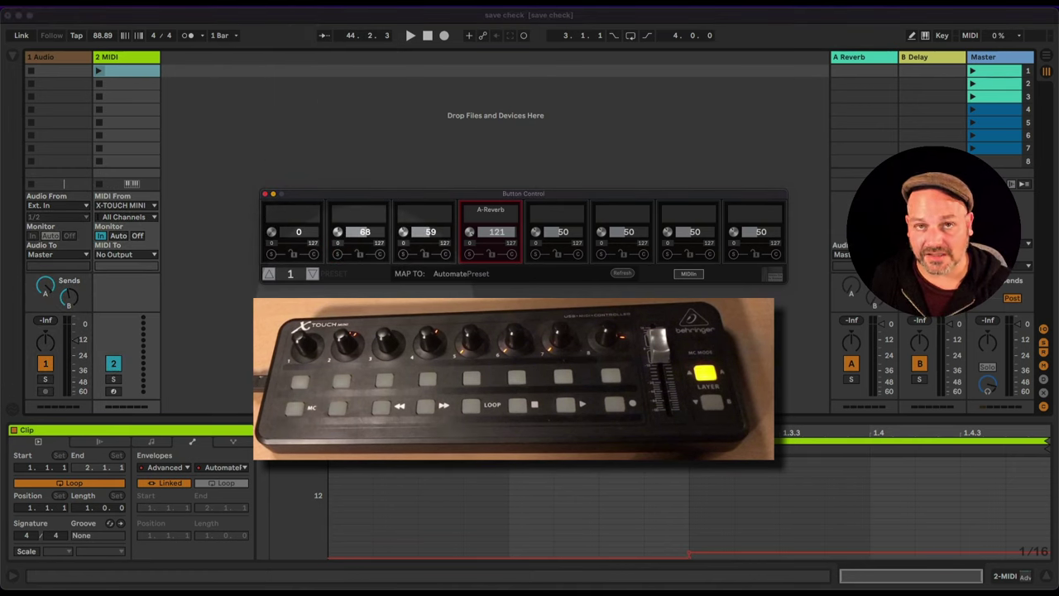
pyautogui.click(305, 231)
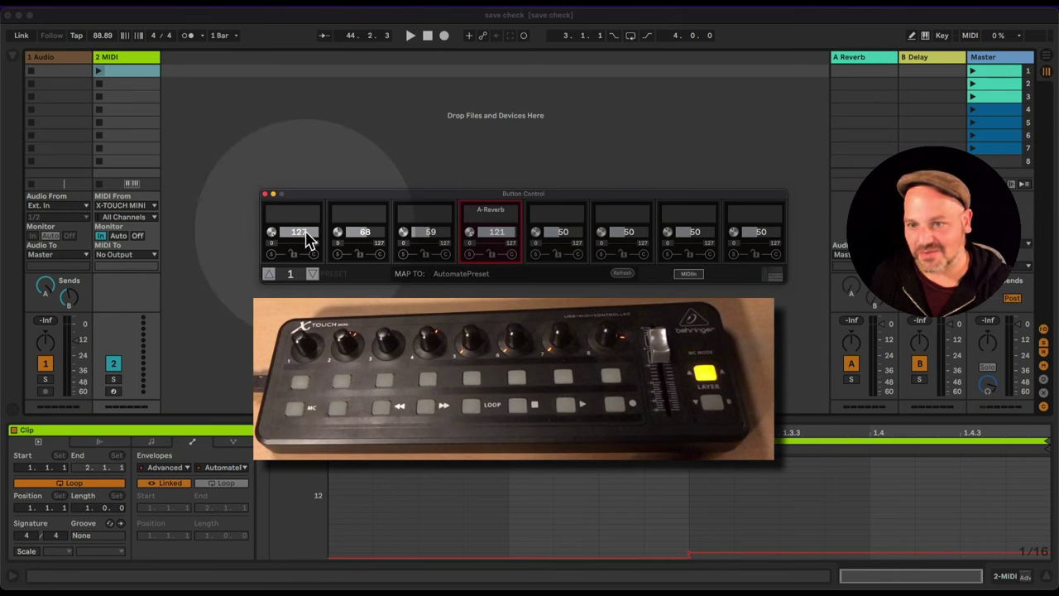
pyautogui.click(307, 237)
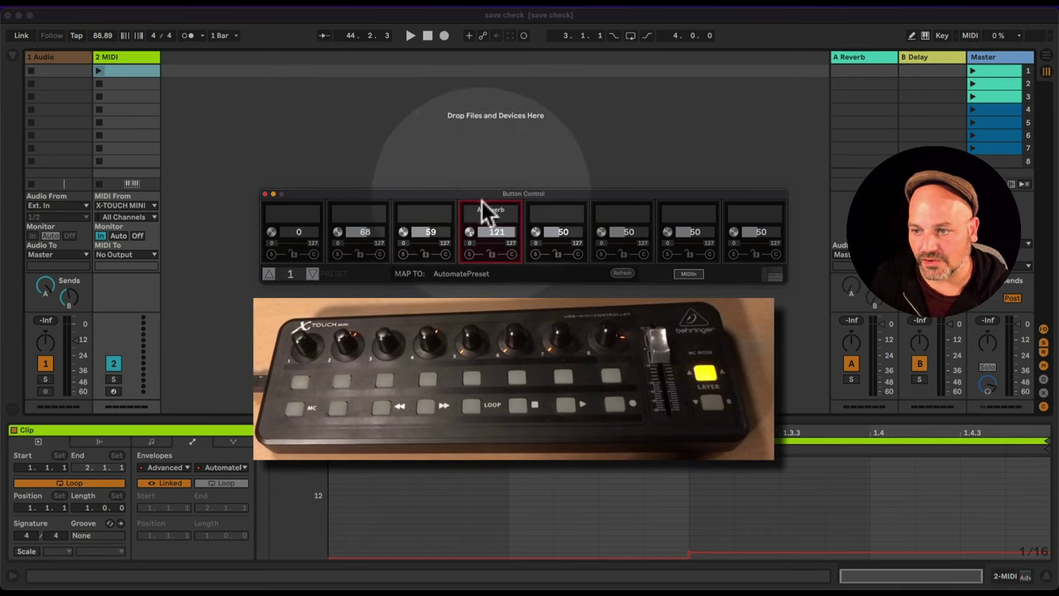
# Limit the fourth dial to a maximum of 64 in preset 1 and a range of 71 to 108 in preset 2, testing both presets.
pyautogui.moveTo(477, 192); pyautogui.dragTo(403, 100)
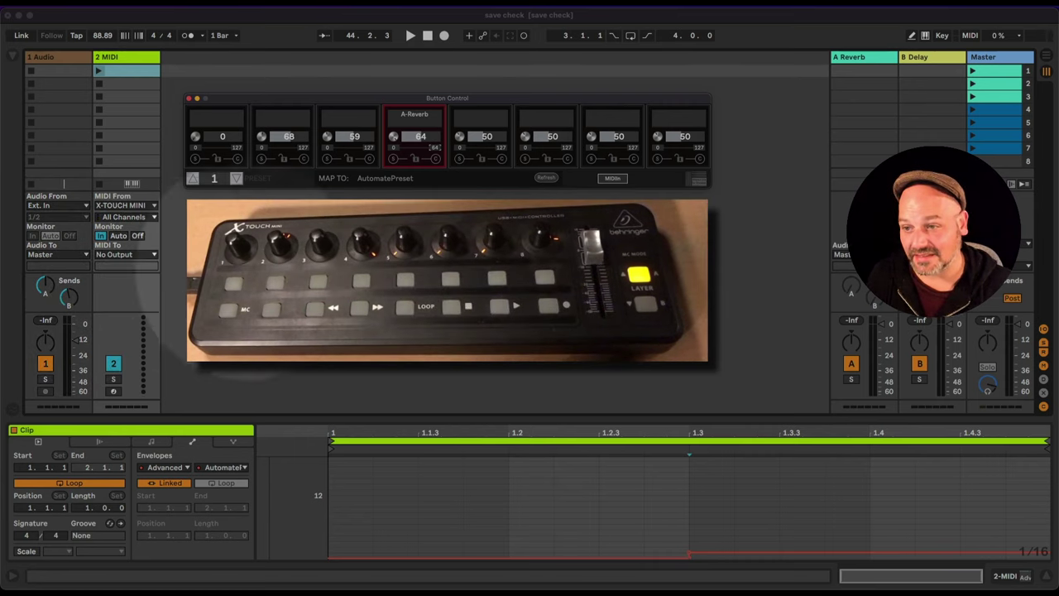
pyautogui.click(193, 179)
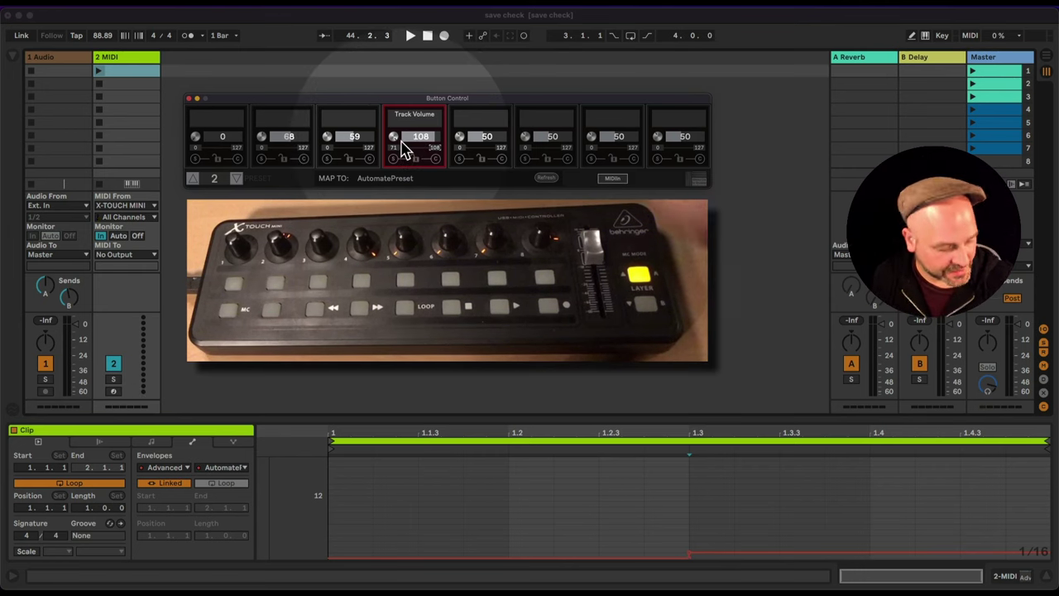
pyautogui.click(236, 180)
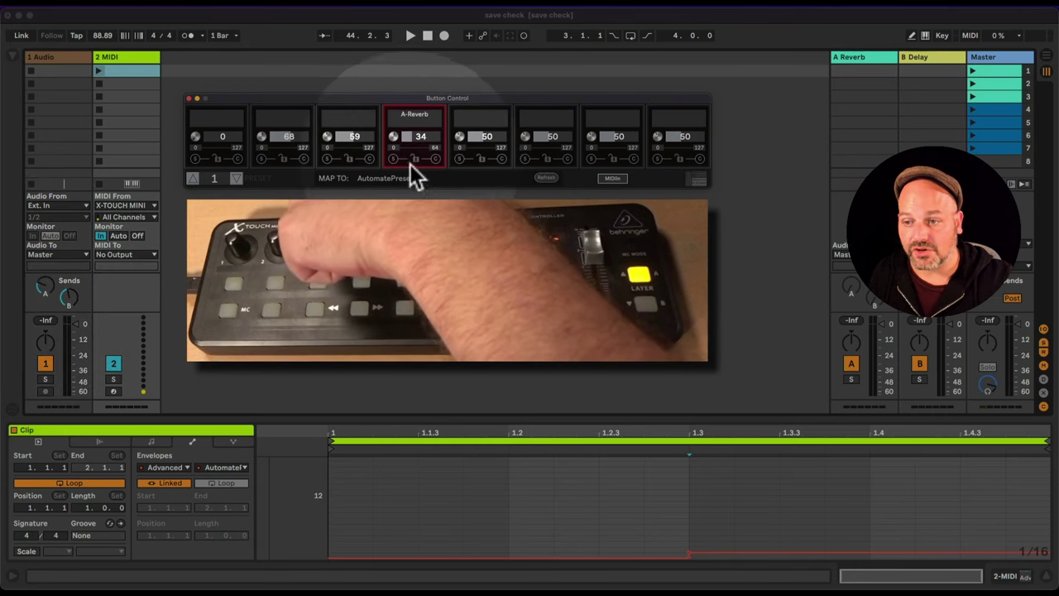
pyautogui.click(194, 180)
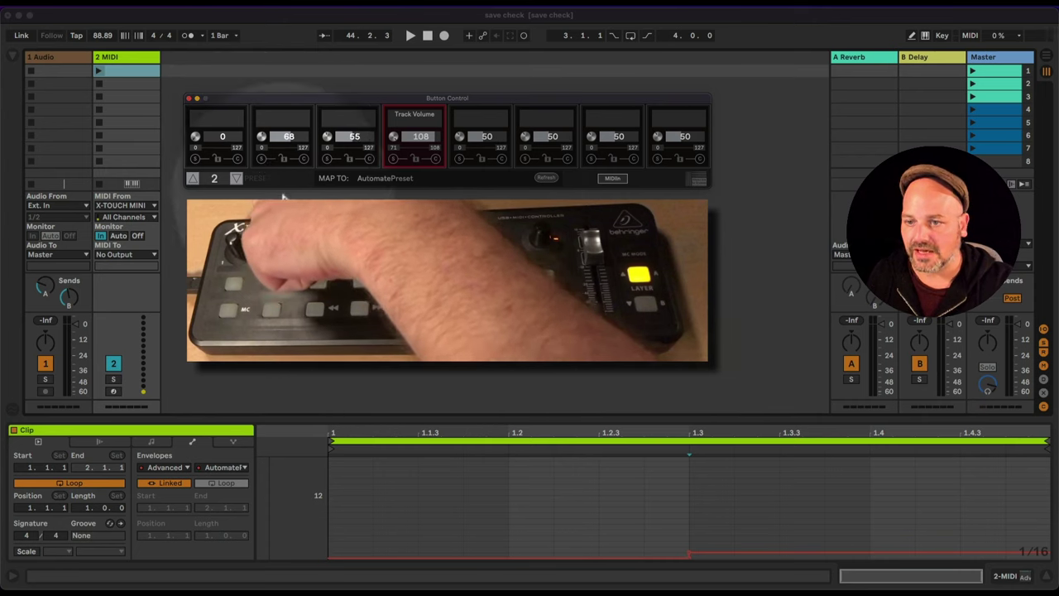
# Set the Master track's volume to -9.0 dB and map the third dial in preset 2 to it.
pyautogui.click(1019, 354)
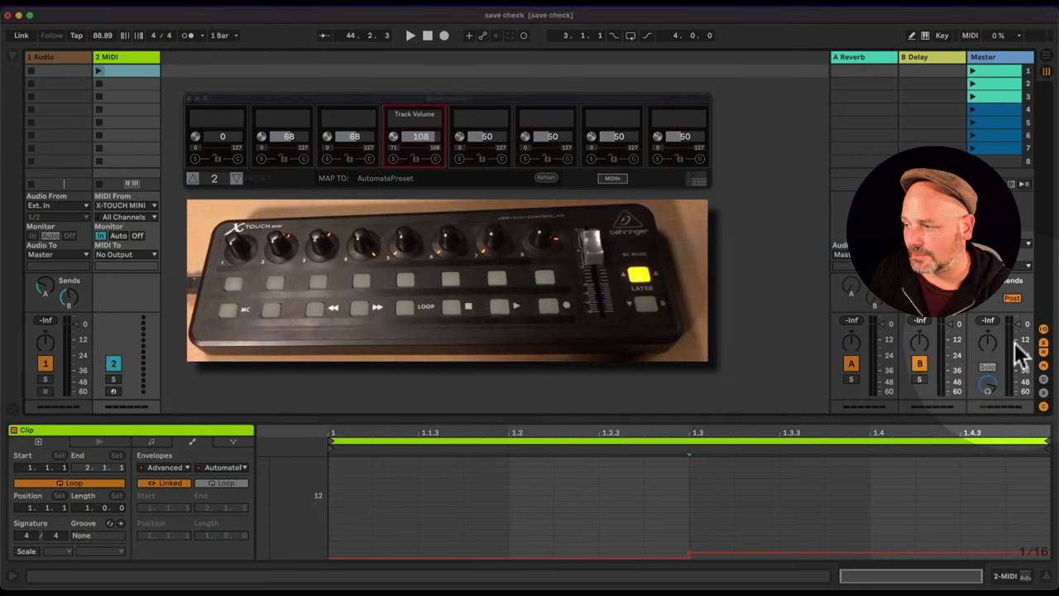
pyautogui.moveTo(1017, 332); pyautogui.dragTo(1017, 338)
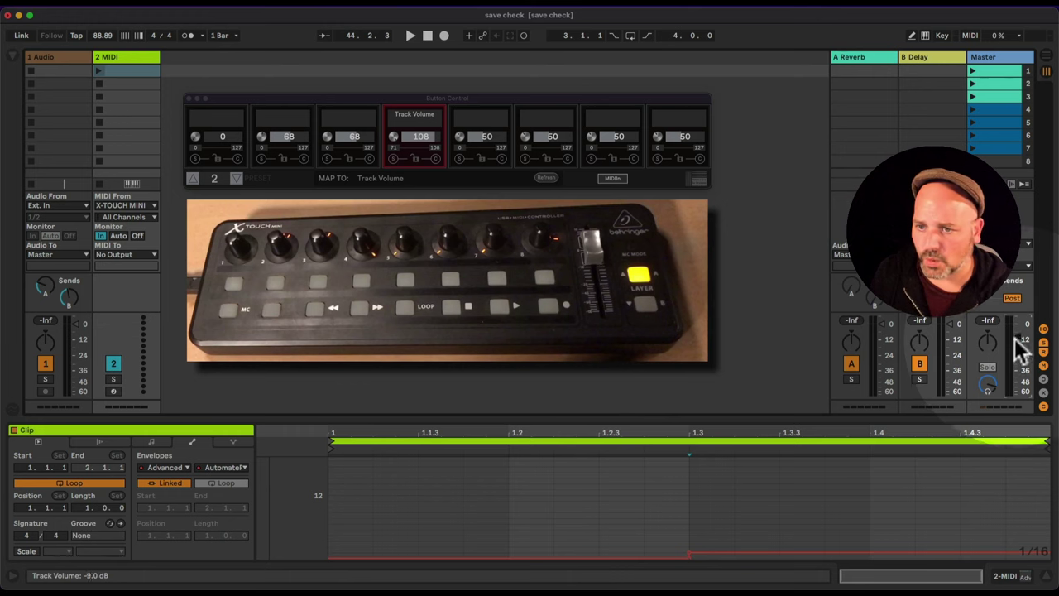
pyautogui.click(328, 159)
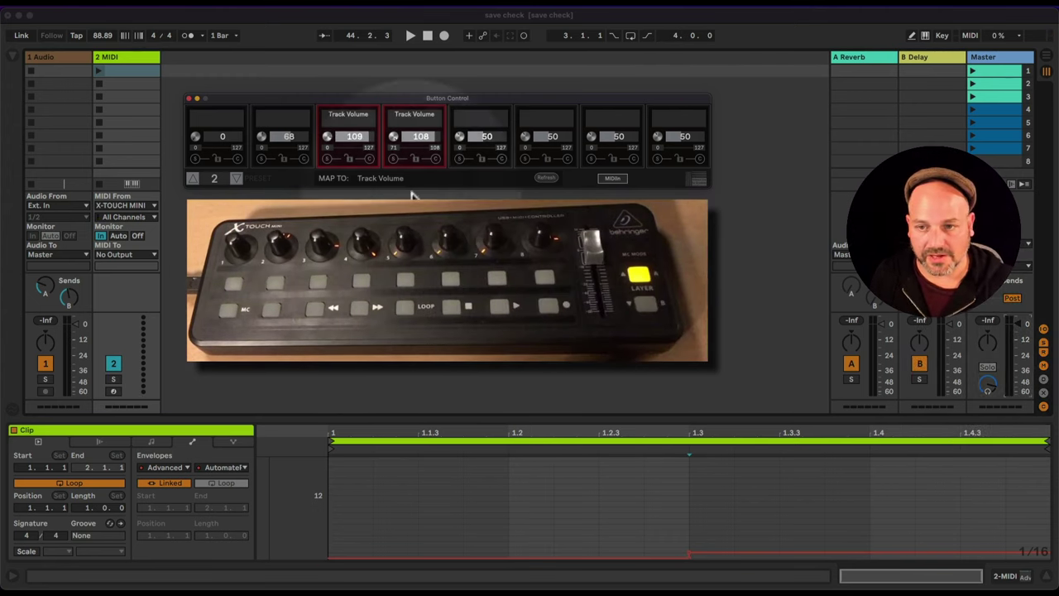
# Step through presets 1 to 3 to compare the third dial's mapping, ending on preset 2.
pyautogui.click(195, 180)
pyautogui.click(239, 180)
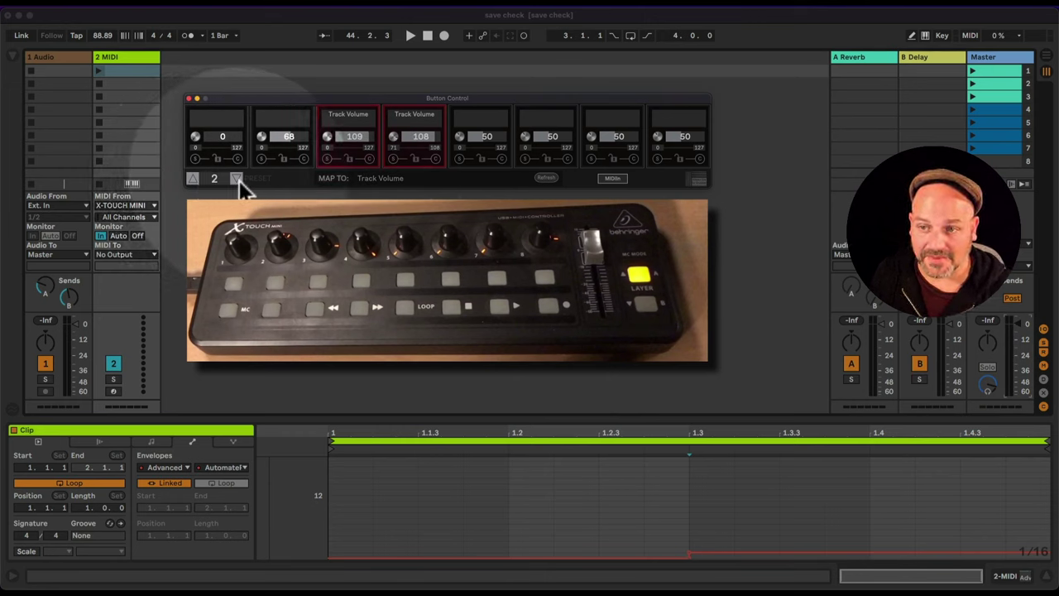
pyautogui.click(238, 179)
pyautogui.click(193, 180)
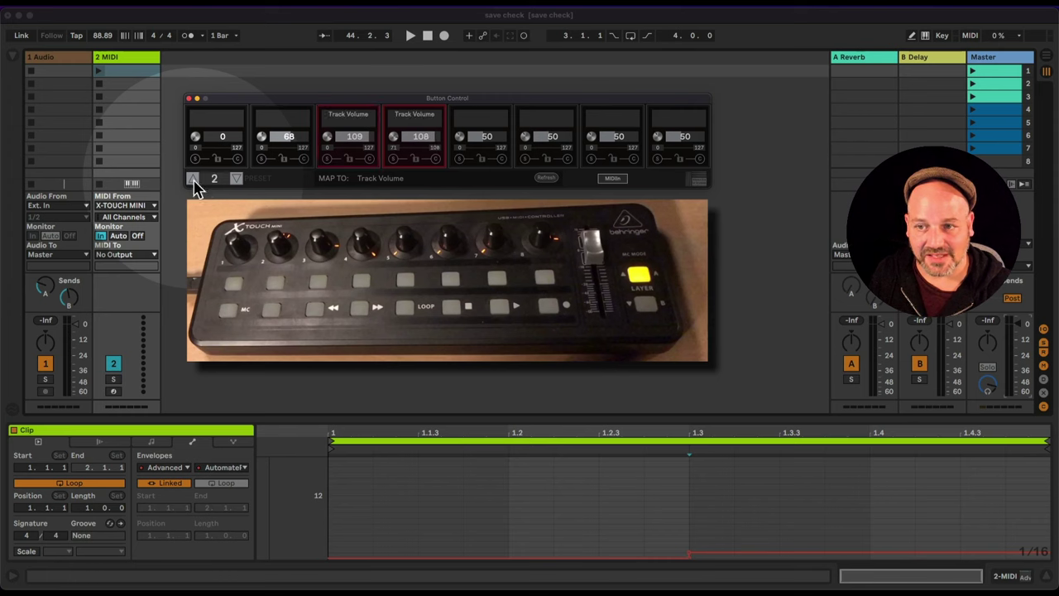
pyautogui.click(194, 179)
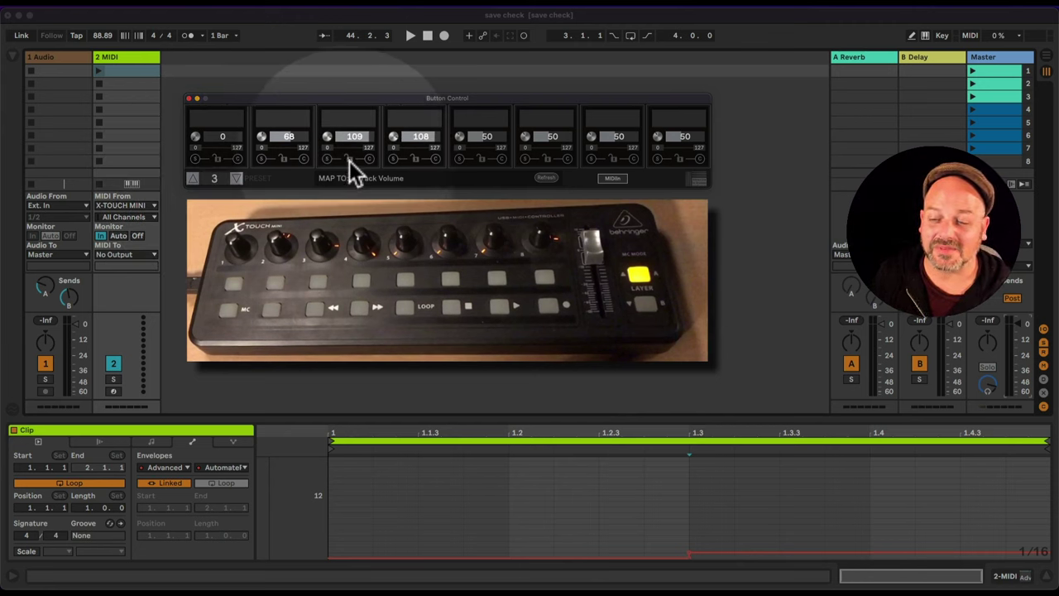
pyautogui.click(236, 178)
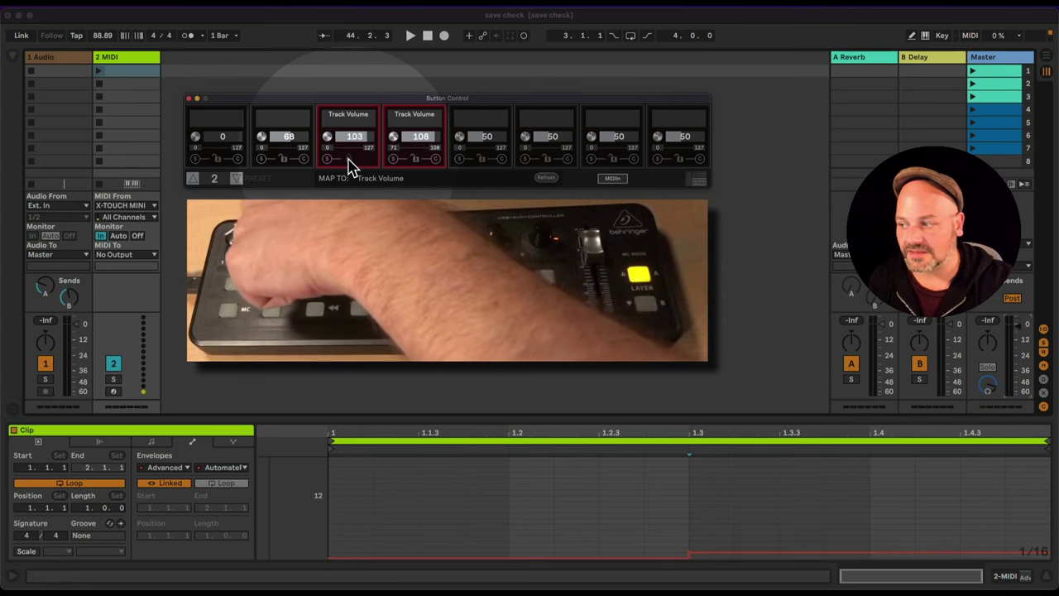
# Step through the presets from 2 up to 10 to check the third dial's Track Volume mapping.
pyautogui.click(192, 179)
pyautogui.click(192, 179)
pyautogui.click(193, 179)
pyautogui.click(193, 179)
pyautogui.click(193, 178)
pyautogui.click(193, 178)
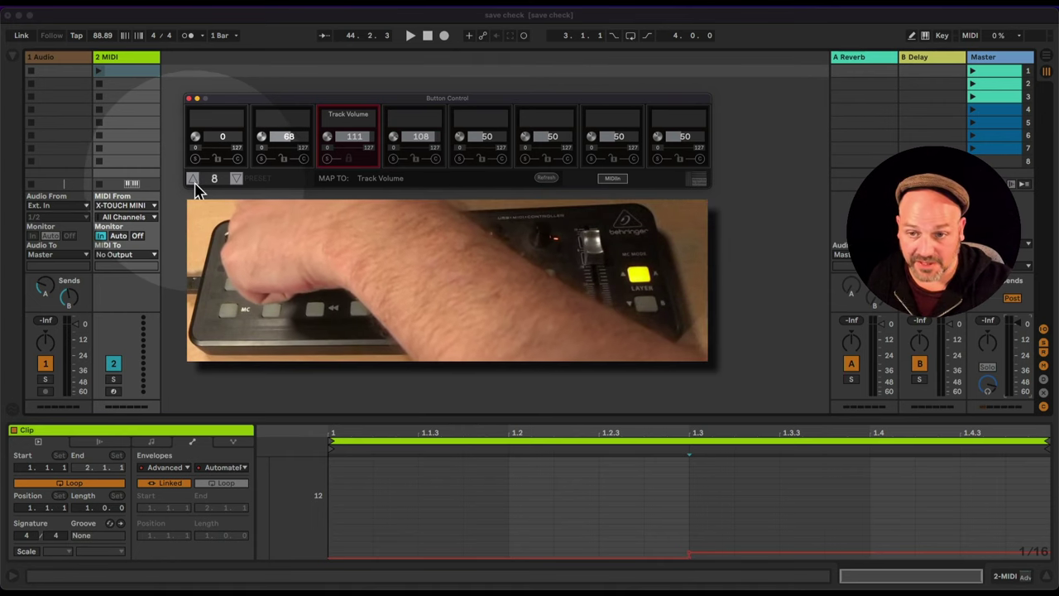
pyautogui.click(193, 179)
pyautogui.click(193, 179)
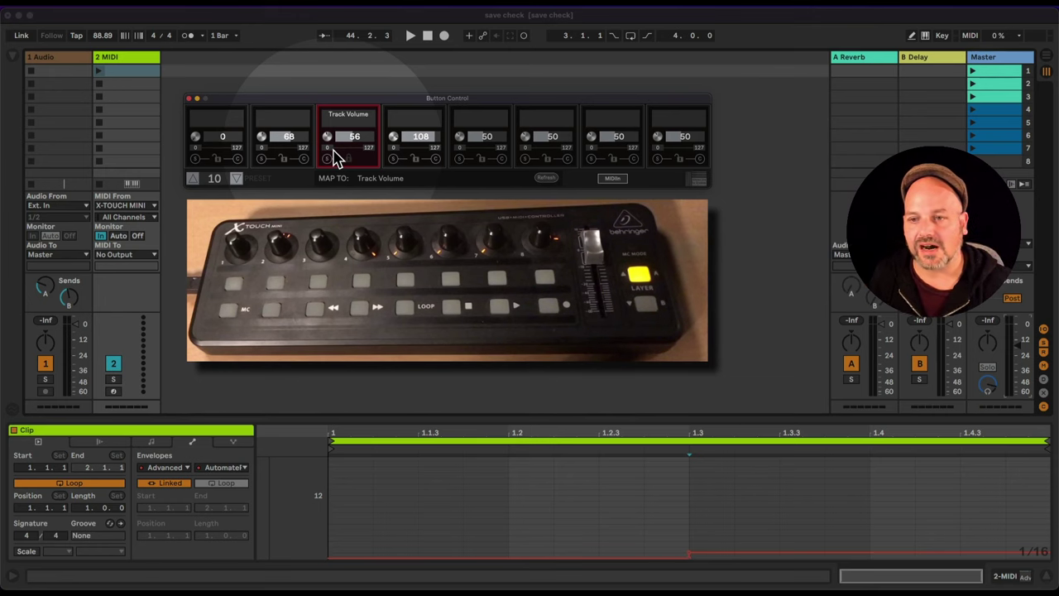
# Add the Advanced MIDI MAP buttons 1x8 V1 device to track 2 MIDI and place its open window beneath the dial window.
pyautogui.click(127, 54)
pyautogui.click(128, 53)
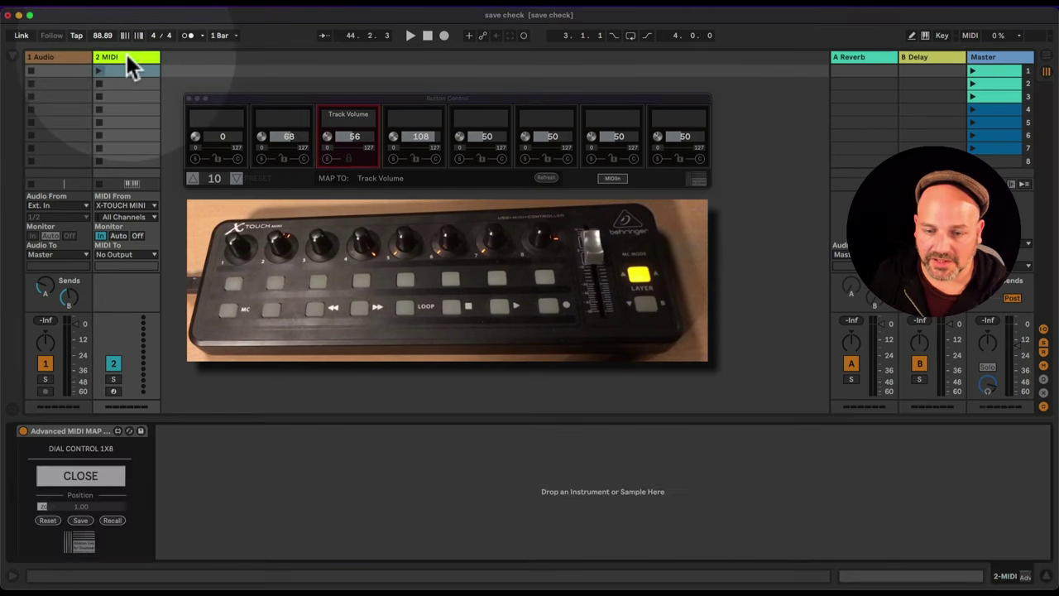
pyautogui.click(60, 432)
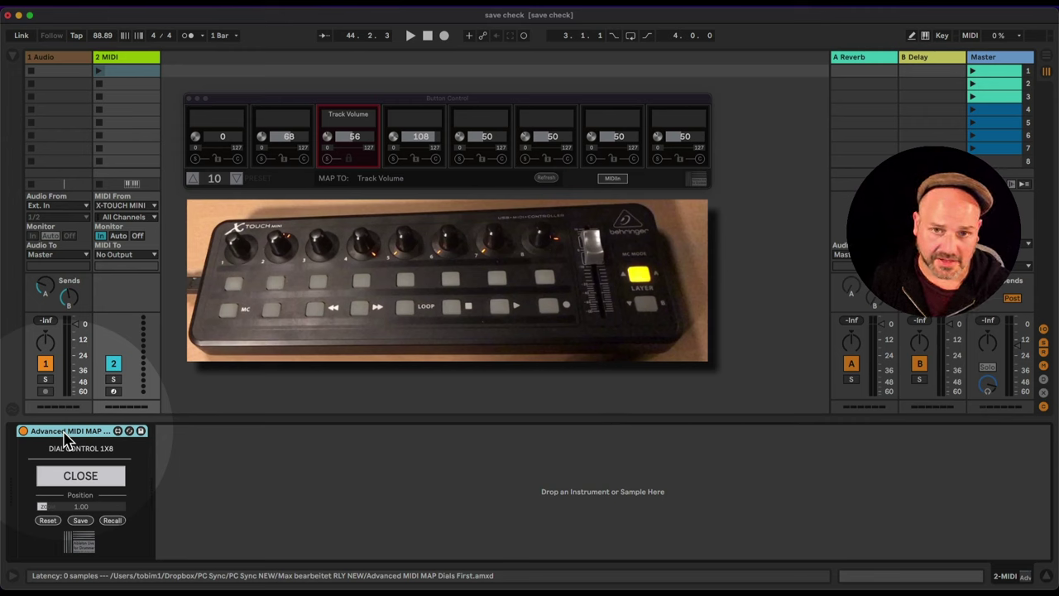
pyautogui.click(13, 56)
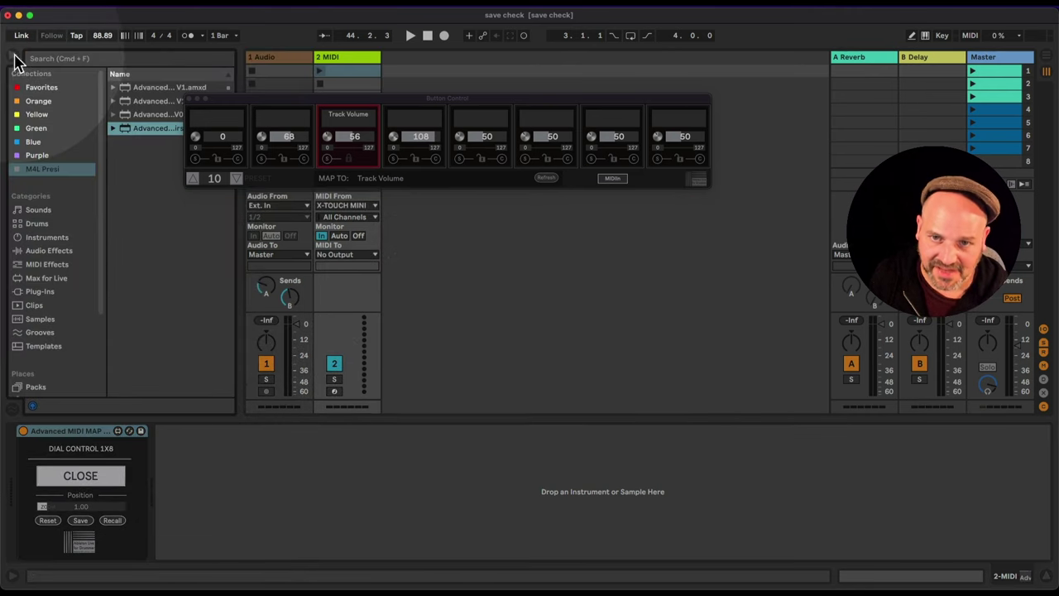
pyautogui.doubleClick(132, 86)
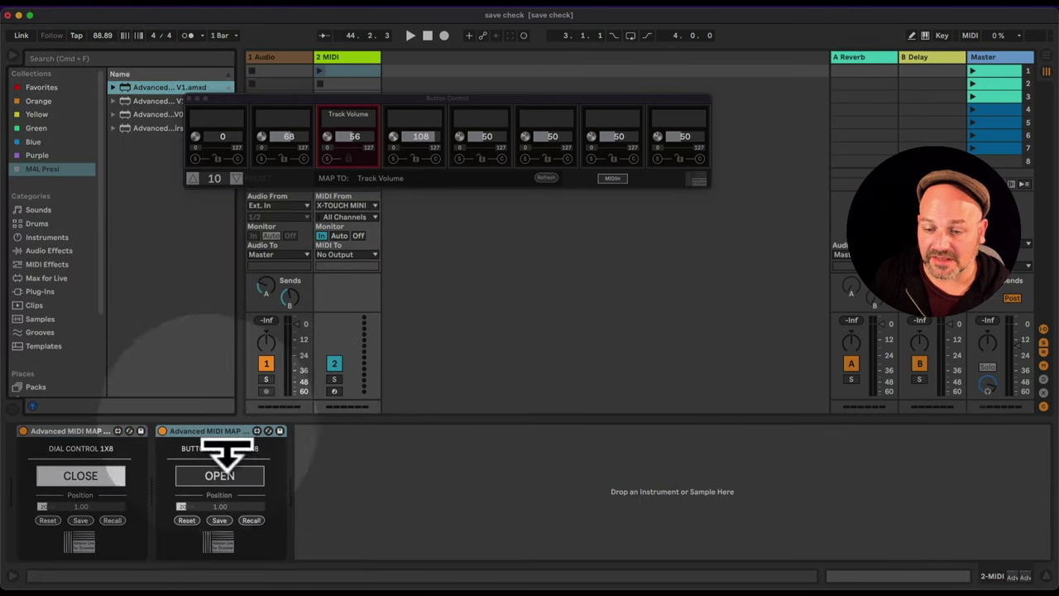
pyautogui.click(225, 480)
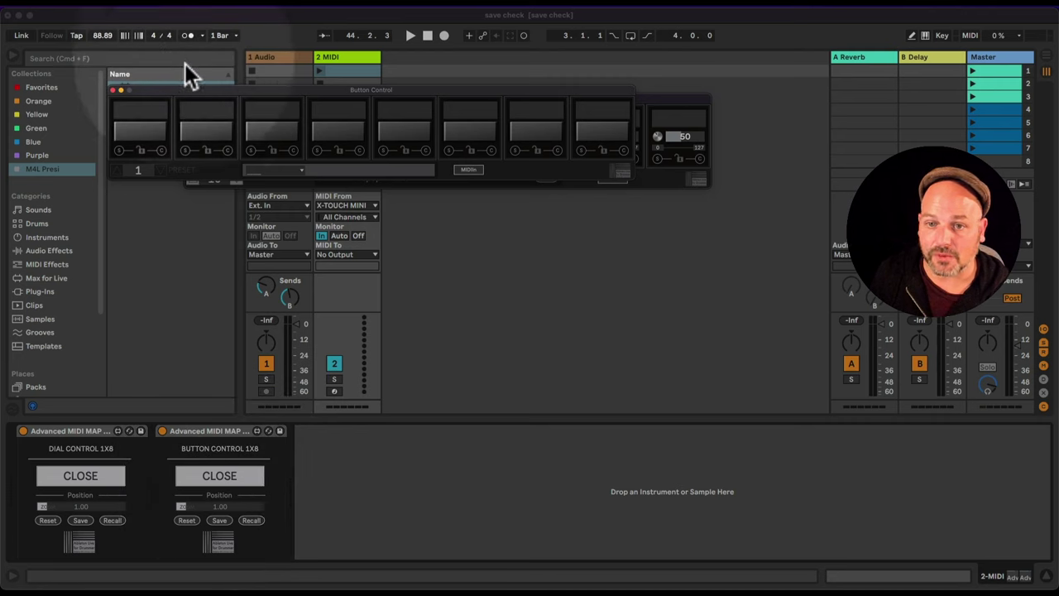
pyautogui.moveTo(191, 92); pyautogui.dragTo(265, 193)
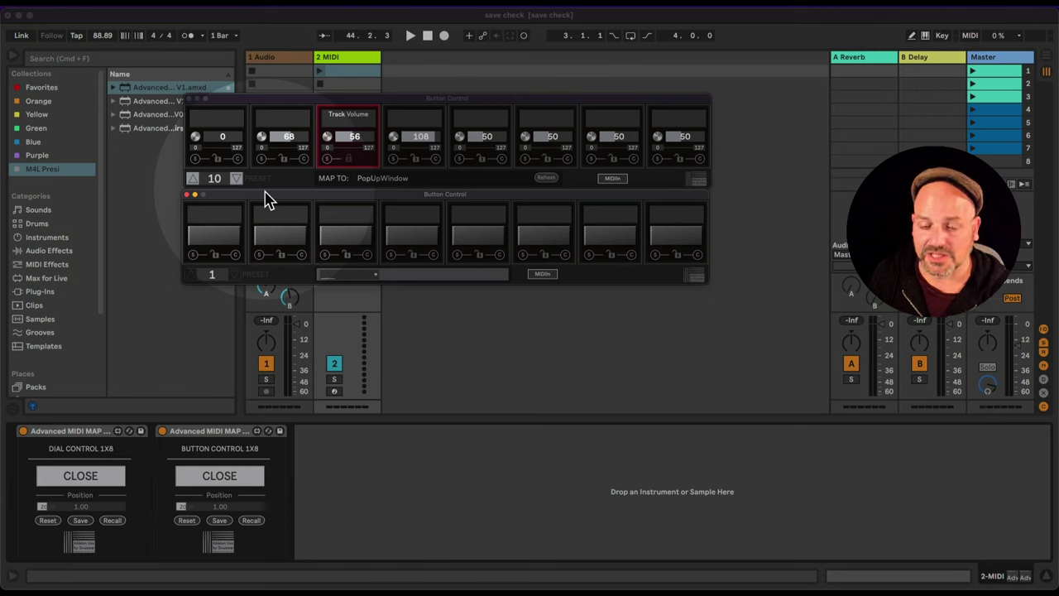
# Browse the functions that can be assigned to buttons, and remove the Button Control 1x8 device from track 2 MIDI.
pyautogui.click(361, 276)
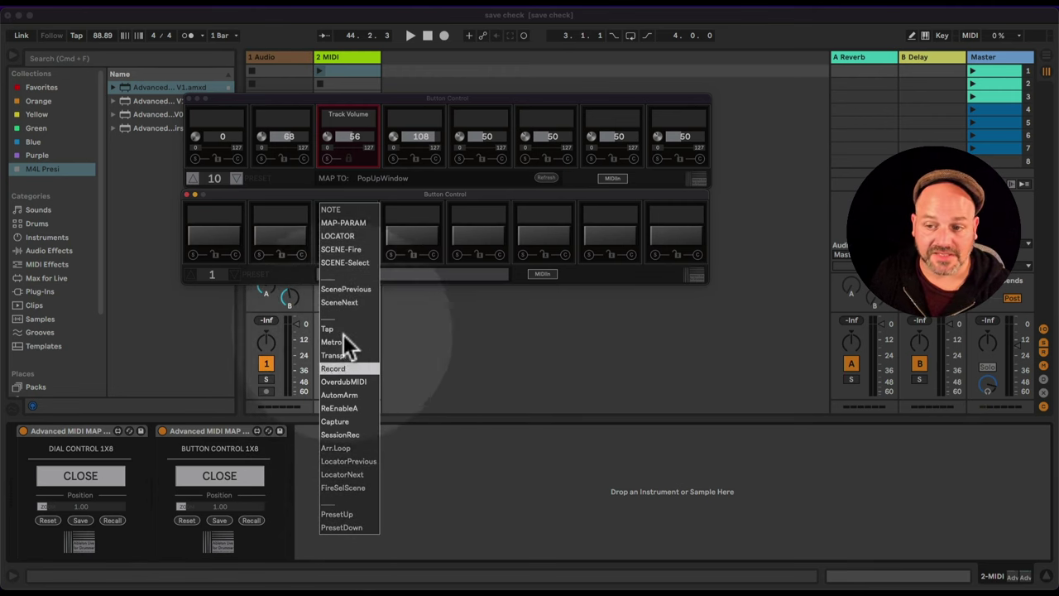
pyautogui.click(354, 484)
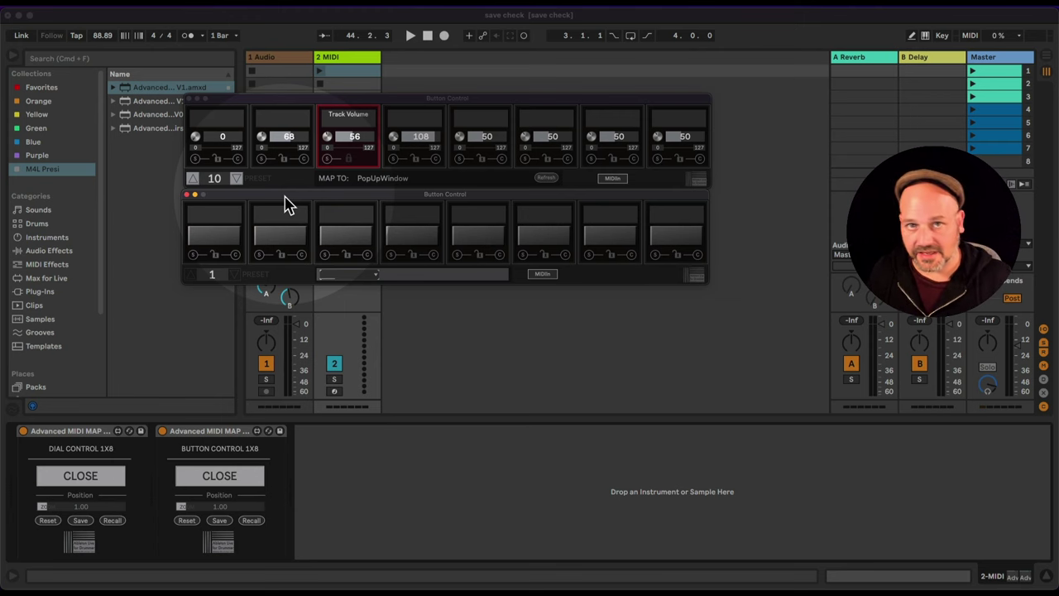
pyautogui.click(187, 196)
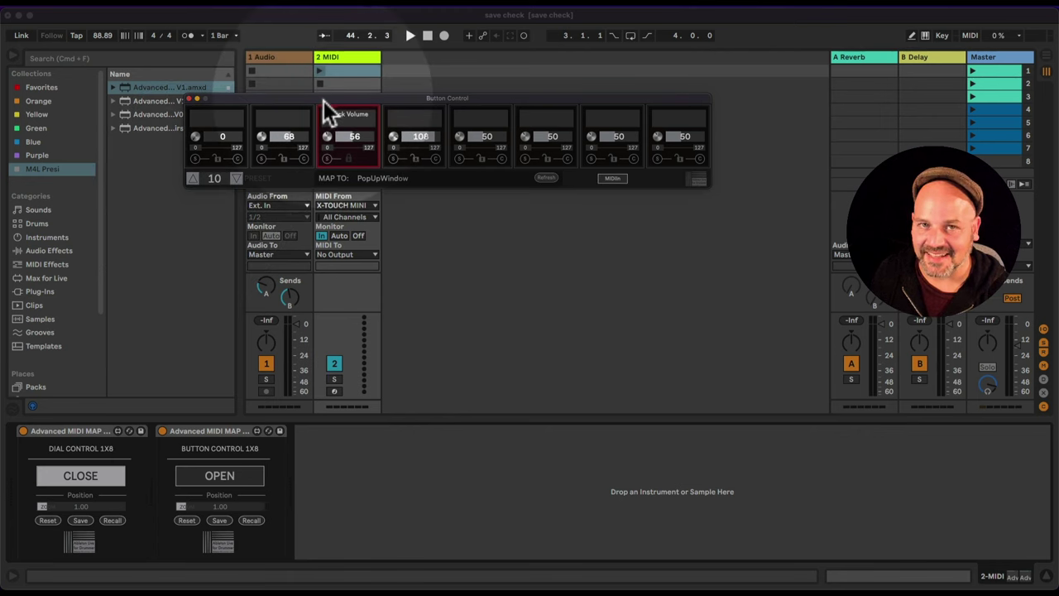
pyautogui.moveTo(322, 101); pyautogui.dragTo(421, 114)
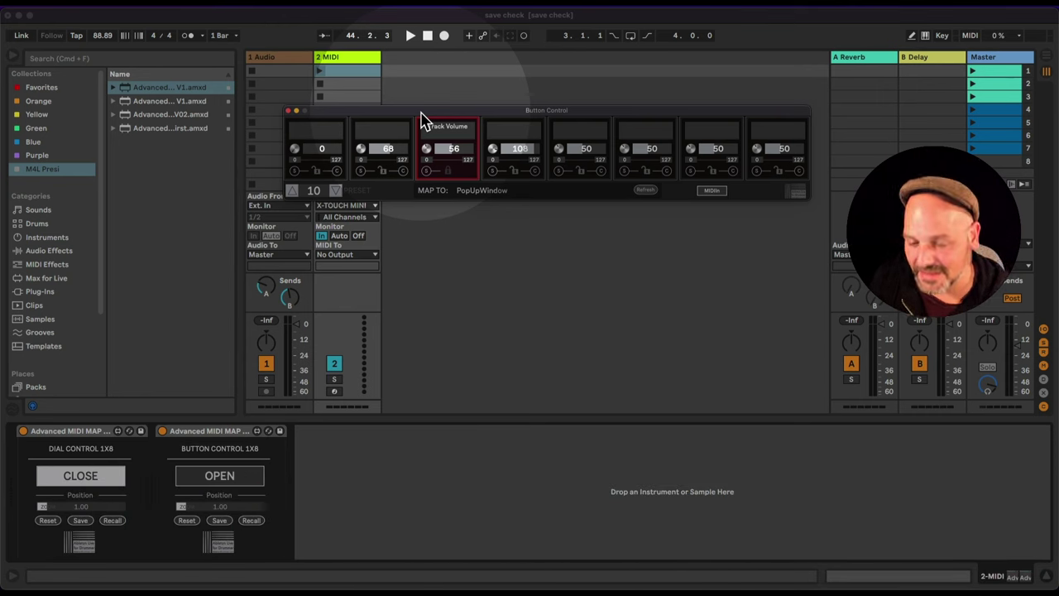
pyautogui.click(200, 431)
pyautogui.press('Delete')
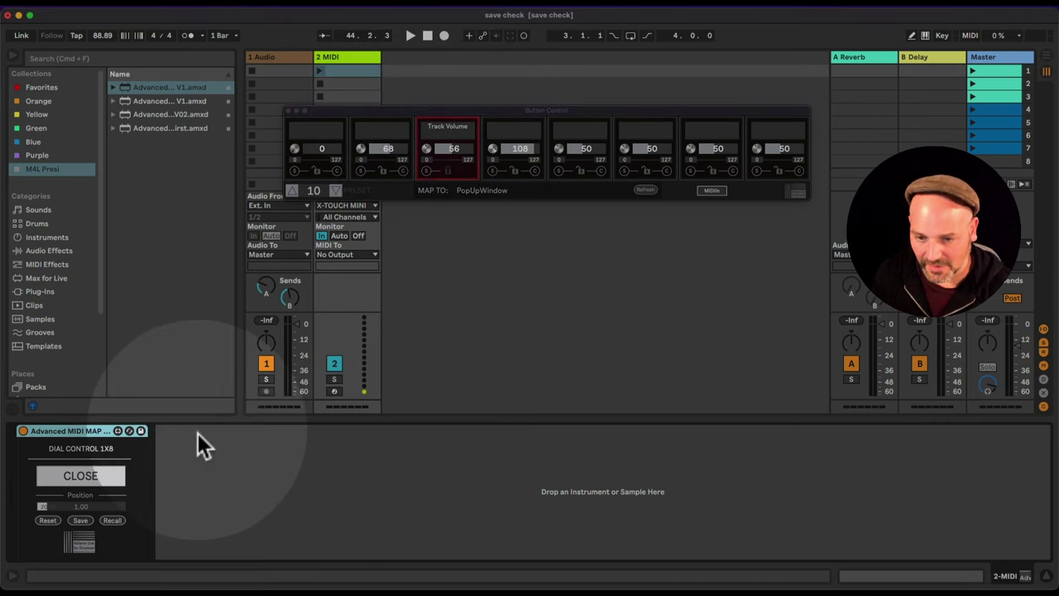
# Return the dial device to preset 1, unmap the third dial from Track Volume, and adjust Send A on track 1 Audio.
pyautogui.click(339, 59)
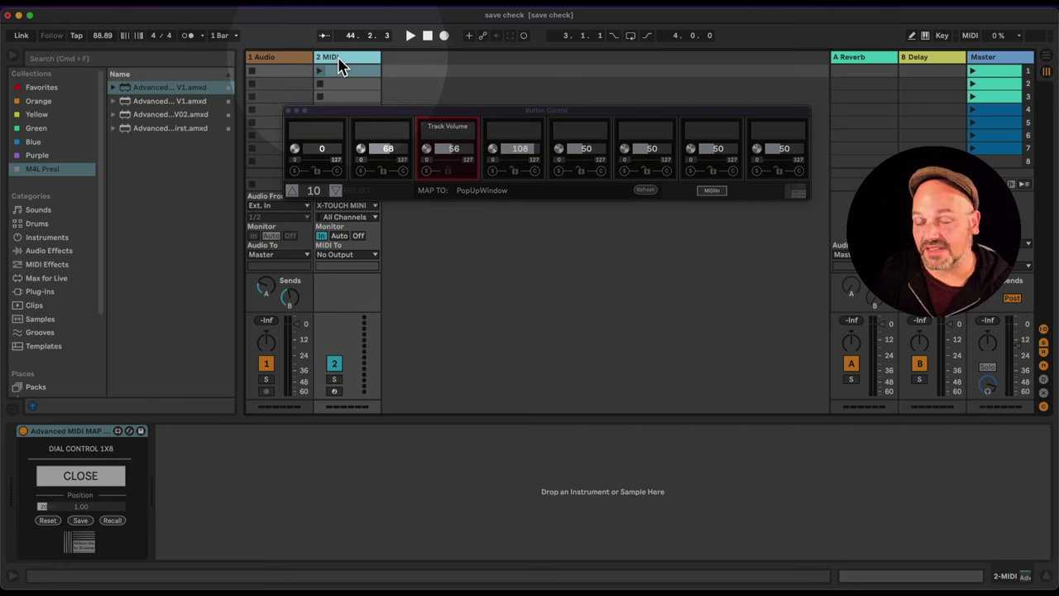
pyautogui.click(273, 291)
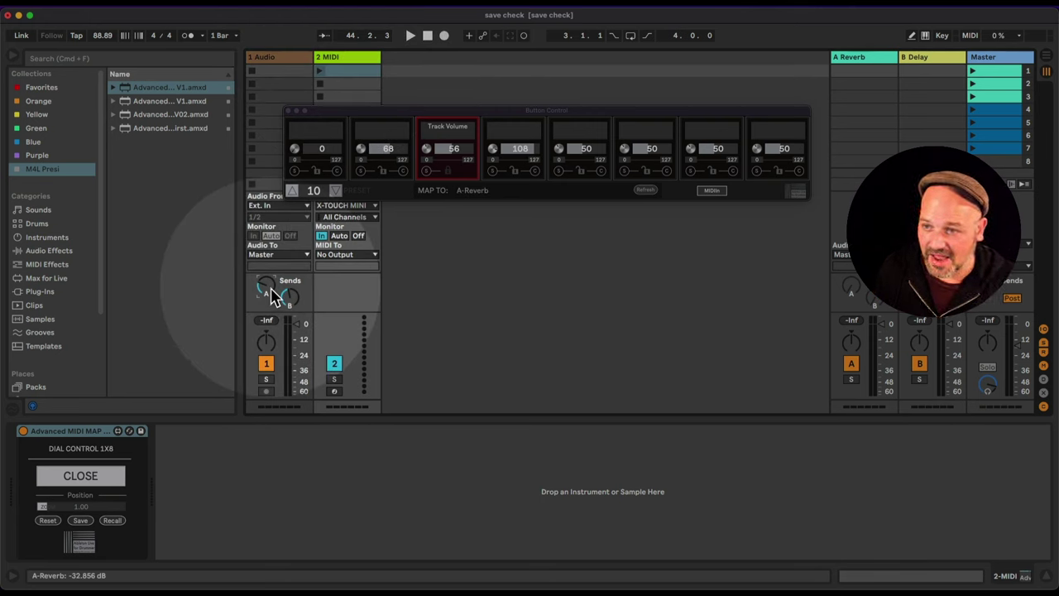
pyautogui.click(334, 191)
pyautogui.click(334, 191)
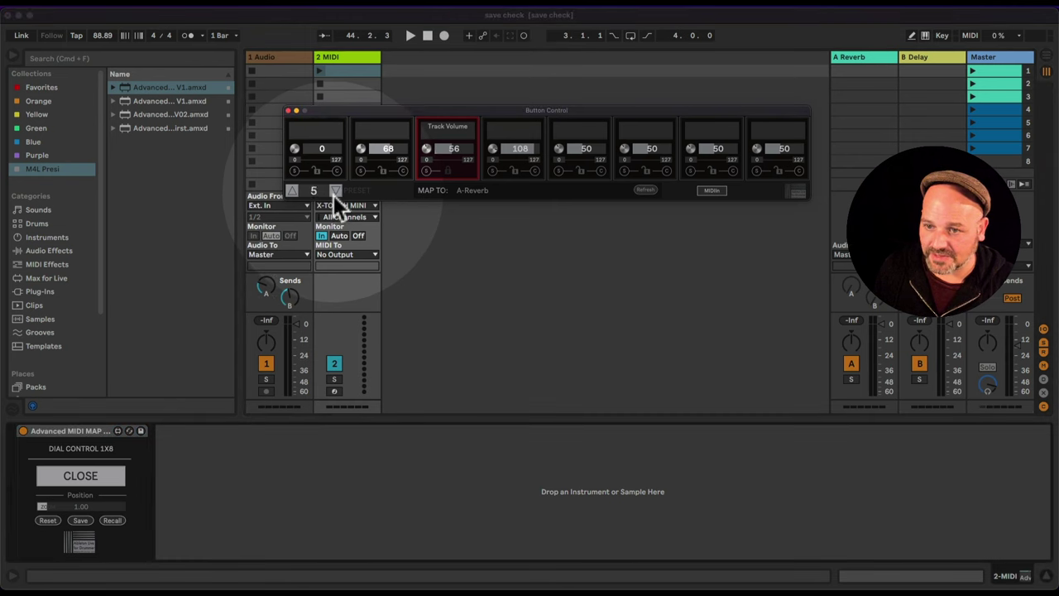
pyautogui.click(335, 191)
pyautogui.click(334, 191)
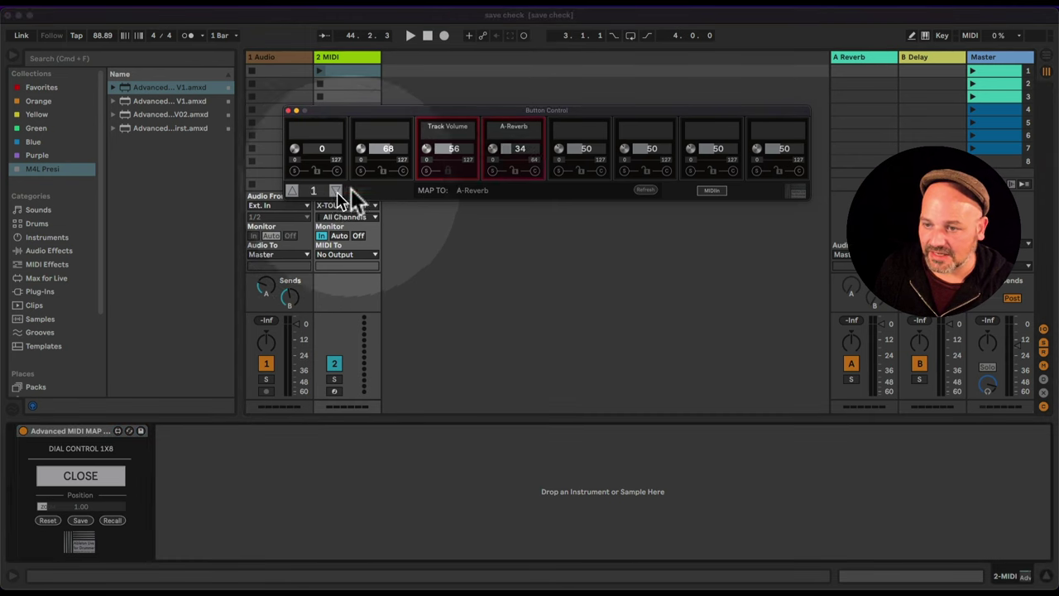
pyautogui.click(446, 172)
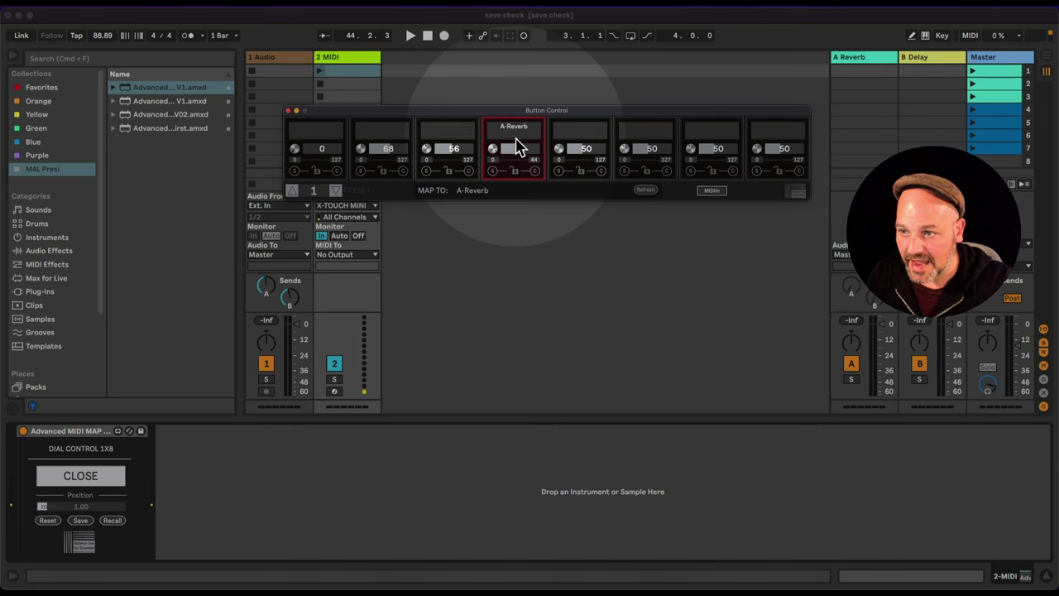
pyautogui.moveTo(272, 294); pyautogui.dragTo(269, 292)
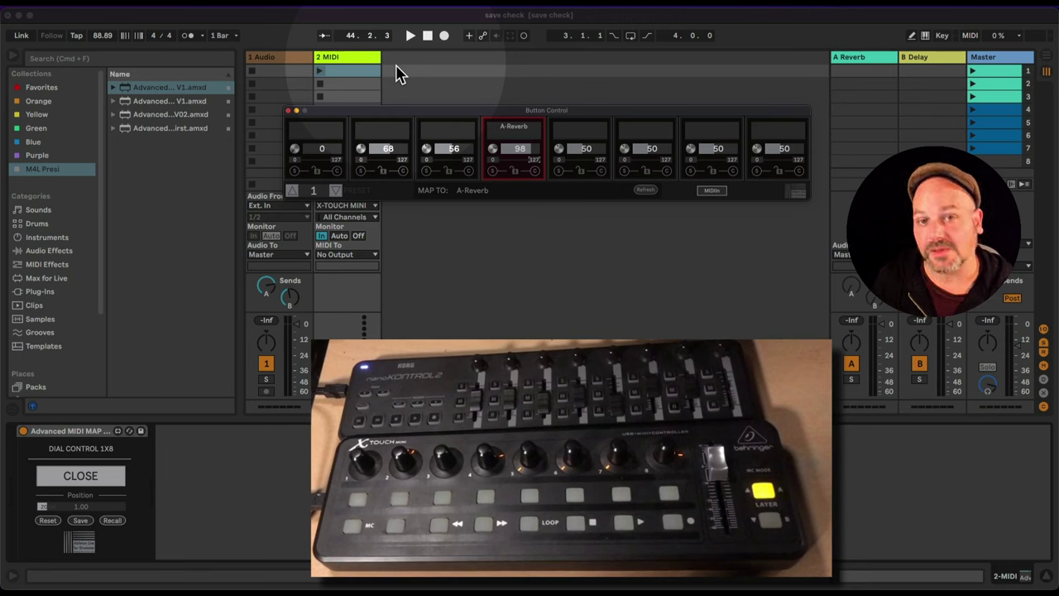
# Insert a new MIDI track after 2 MIDI and close the Dial Control 1x8 window belonging to 2 MIDI.
pyautogui.click(351, 54)
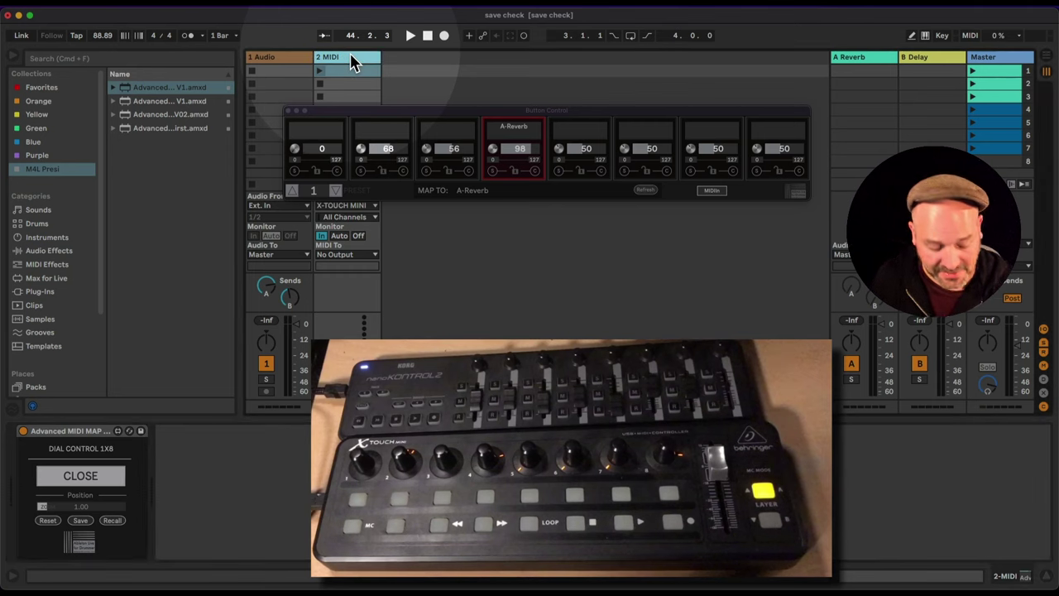
pyautogui.press('super+shift+t')
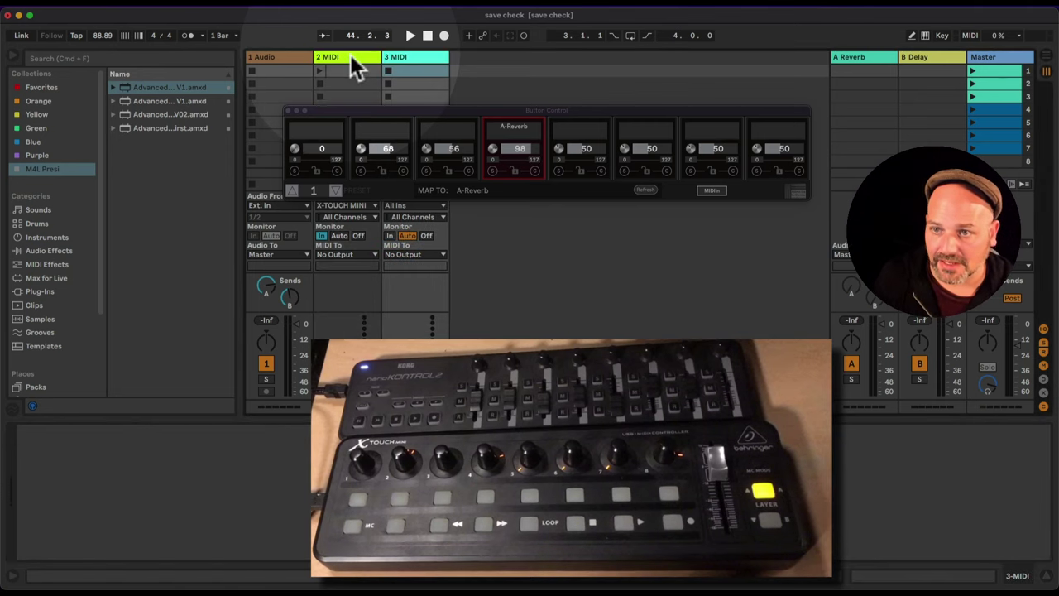
pyautogui.click(350, 54)
pyautogui.click(83, 476)
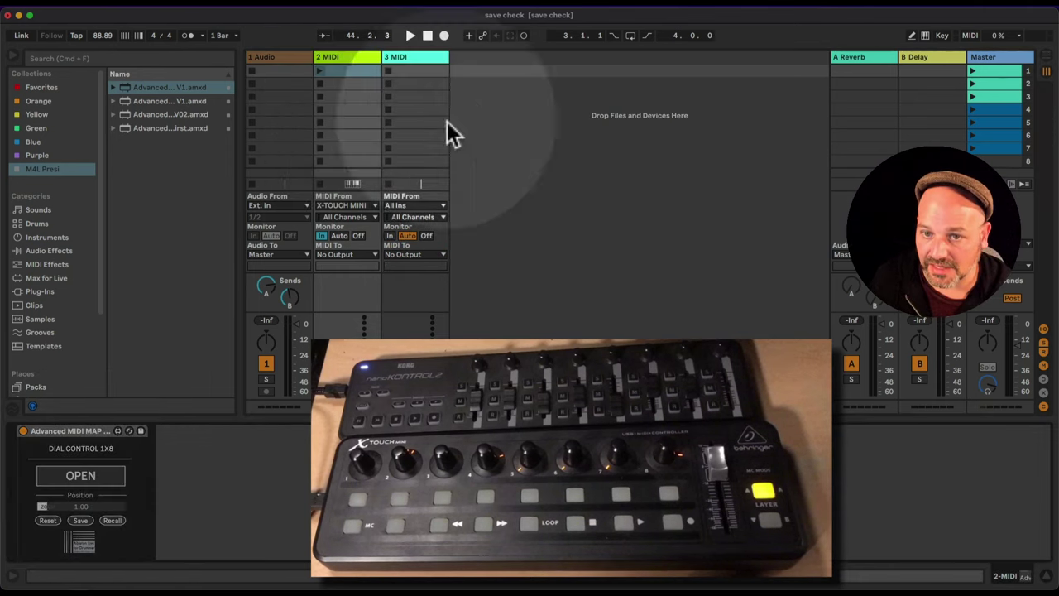
# Widen the browser to read the device names and load Advanced MIDI MAP Dials First onto track 3 MIDI.
pyautogui.click(417, 56)
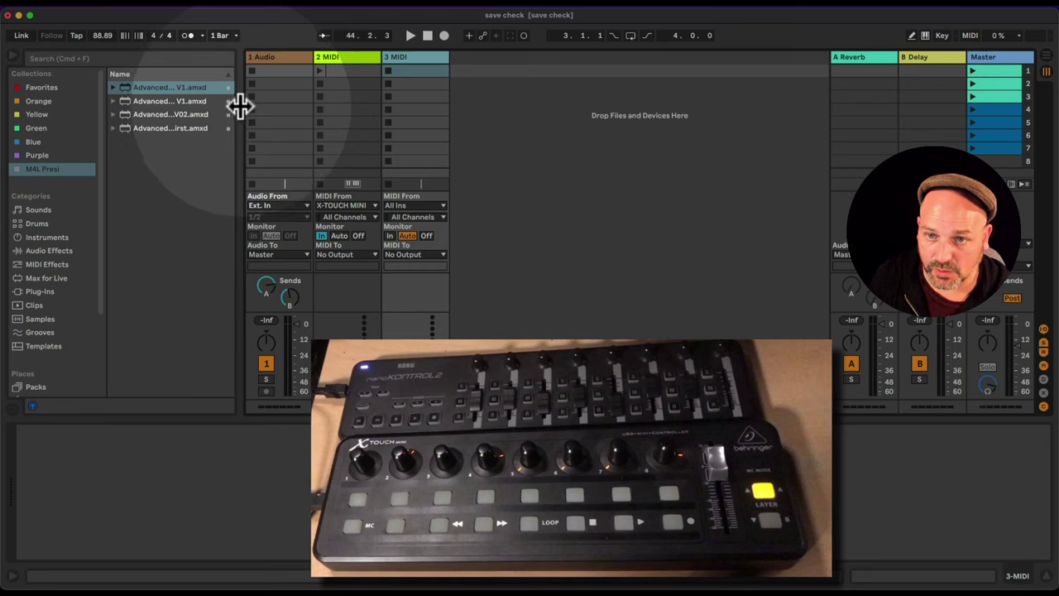
pyautogui.moveTo(240, 107); pyautogui.dragTo(278, 143)
pyautogui.click(214, 129)
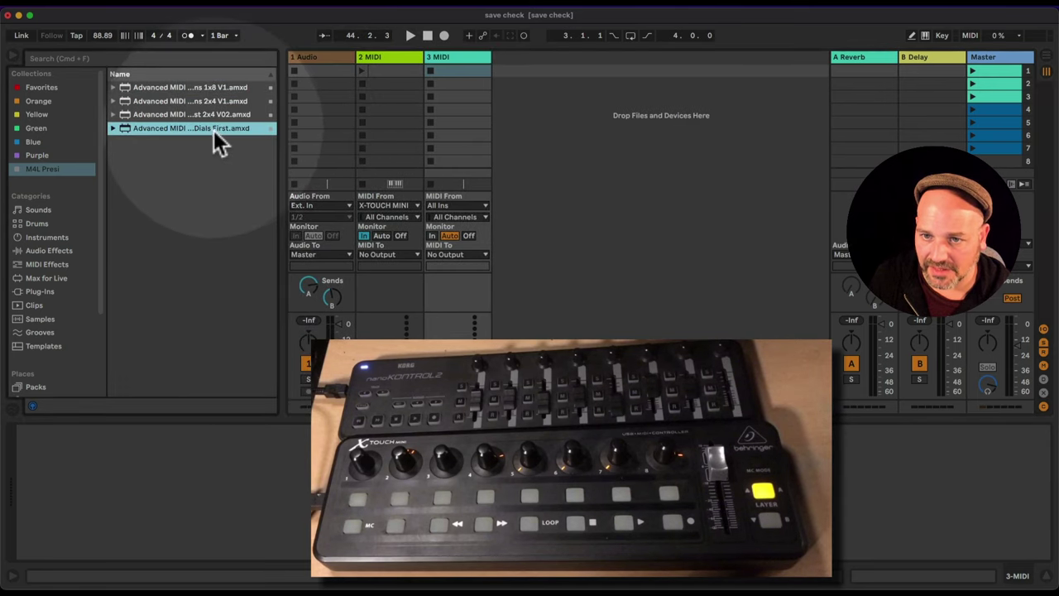
pyautogui.doubleClick(212, 129)
# Try the Dial Control 2x4 device next to the 1x8 one with both windows open, and delete the 2x4 device.
pyautogui.doubleClick(202, 116)
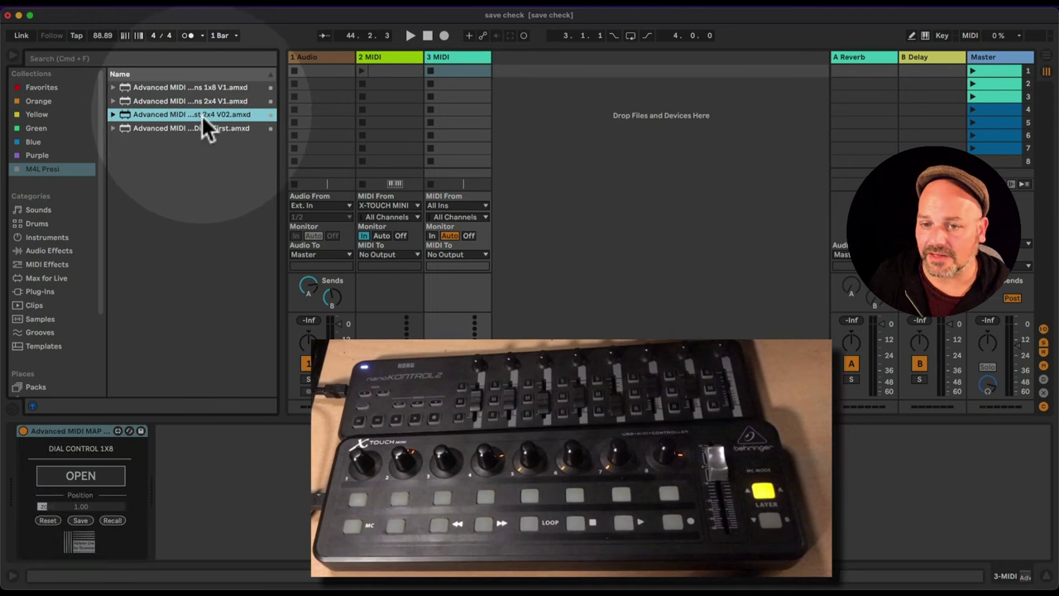
pyautogui.click(239, 477)
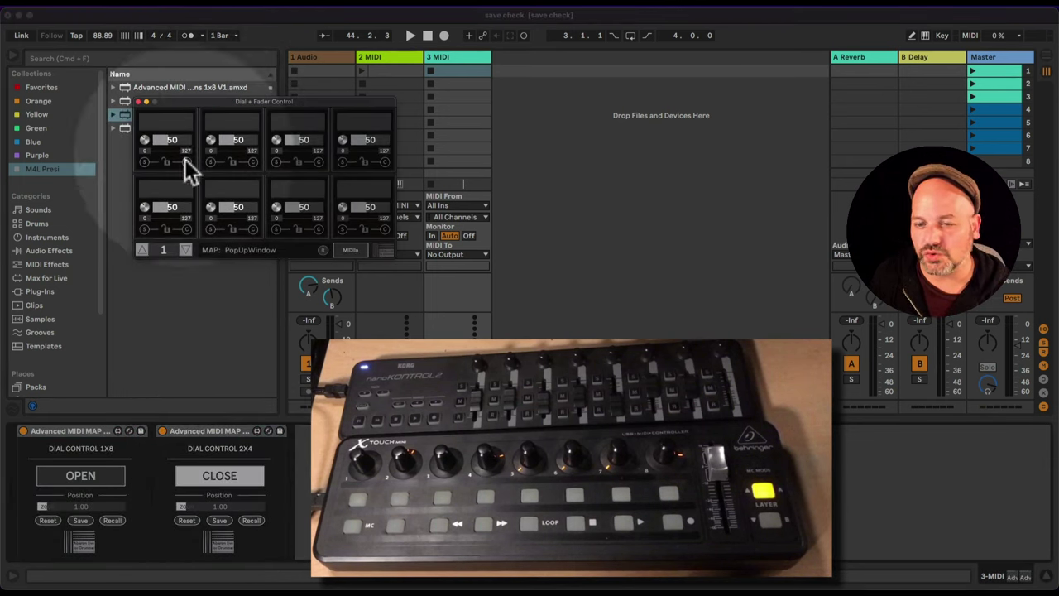
pyautogui.click(86, 484)
pyautogui.moveTo(199, 96); pyautogui.dragTo(219, 276)
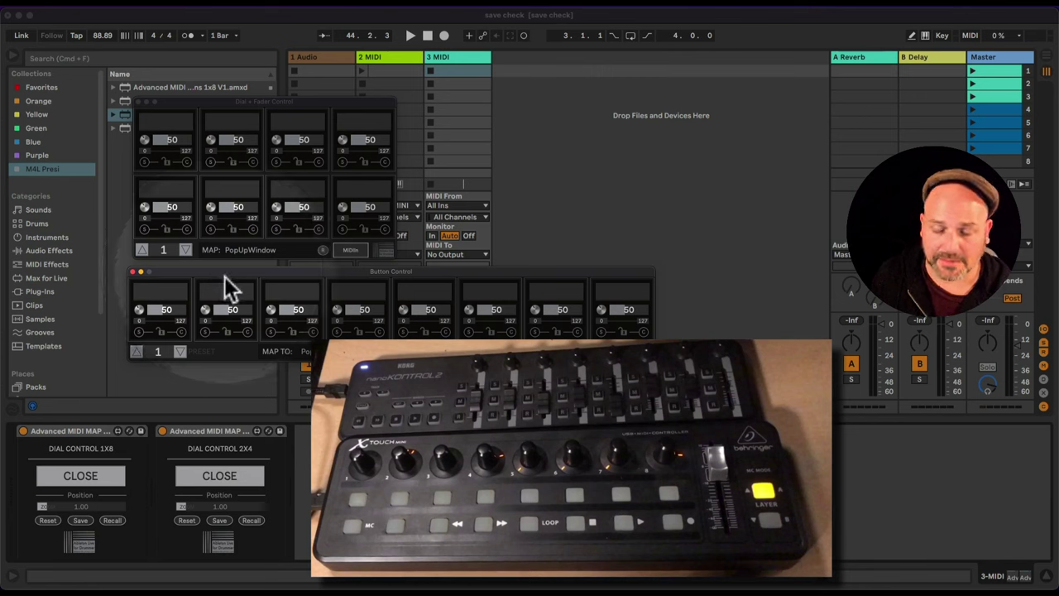
pyautogui.click(102, 484)
pyautogui.click(218, 431)
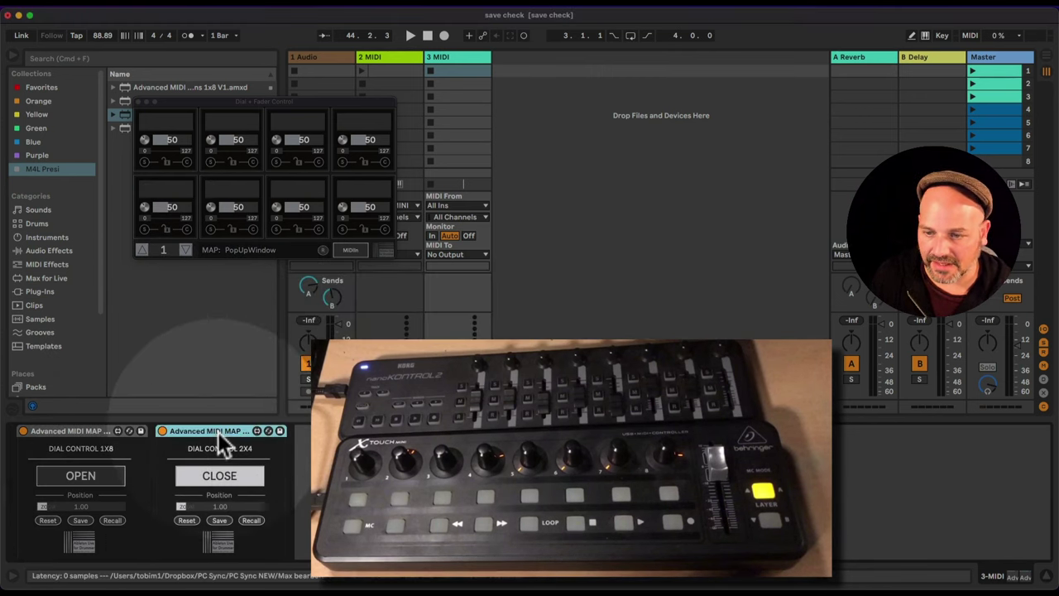
pyautogui.press('Delete')
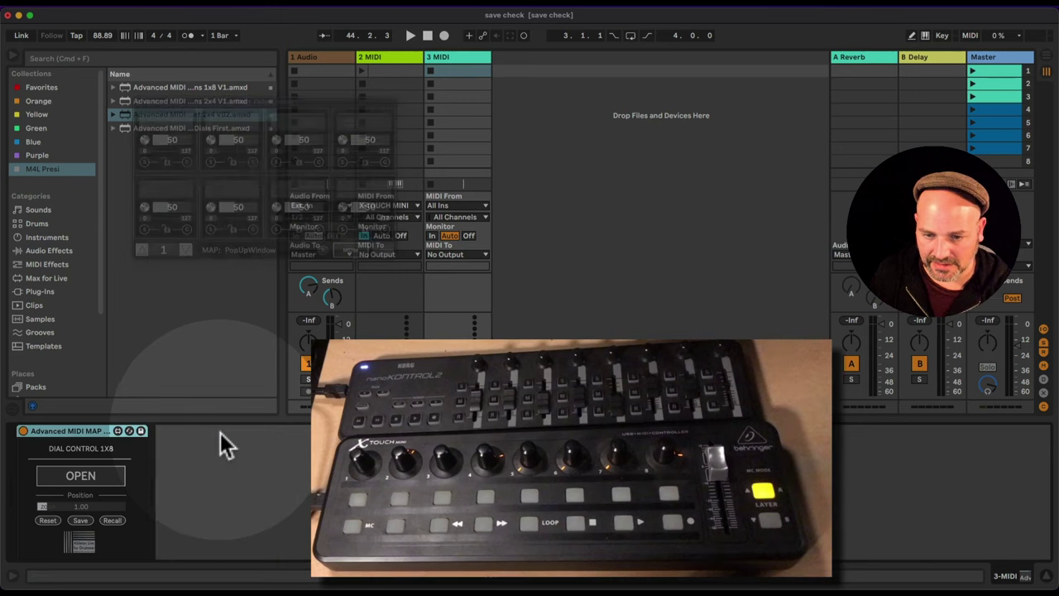
# Open the Dial Control 1x8 window of track 3 MIDI, hide the browser, and move the window over the empty clip area.
pyautogui.click(92, 482)
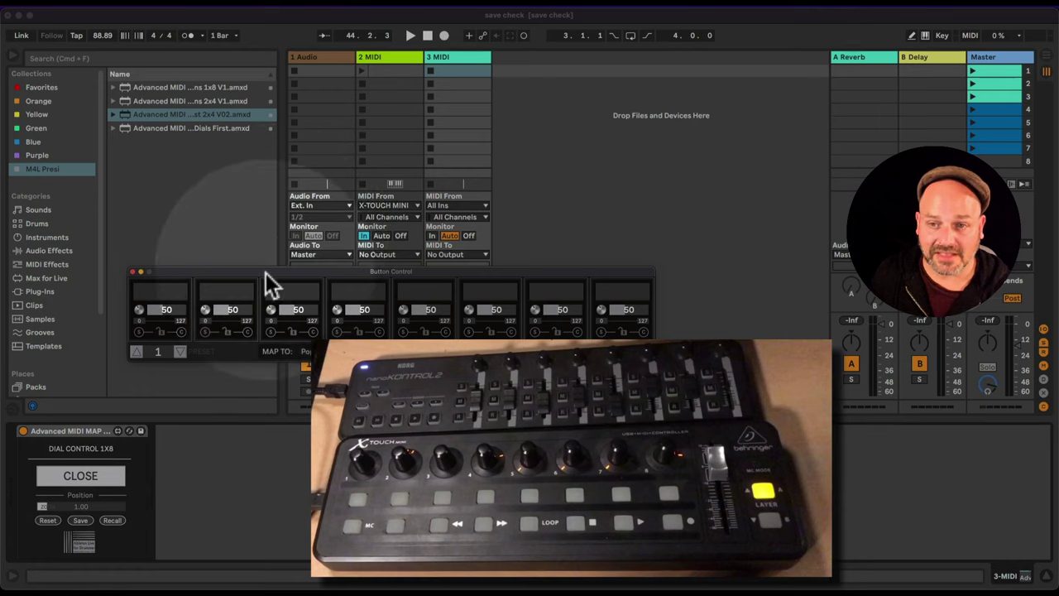
pyautogui.moveTo(266, 272); pyautogui.dragTo(454, 245)
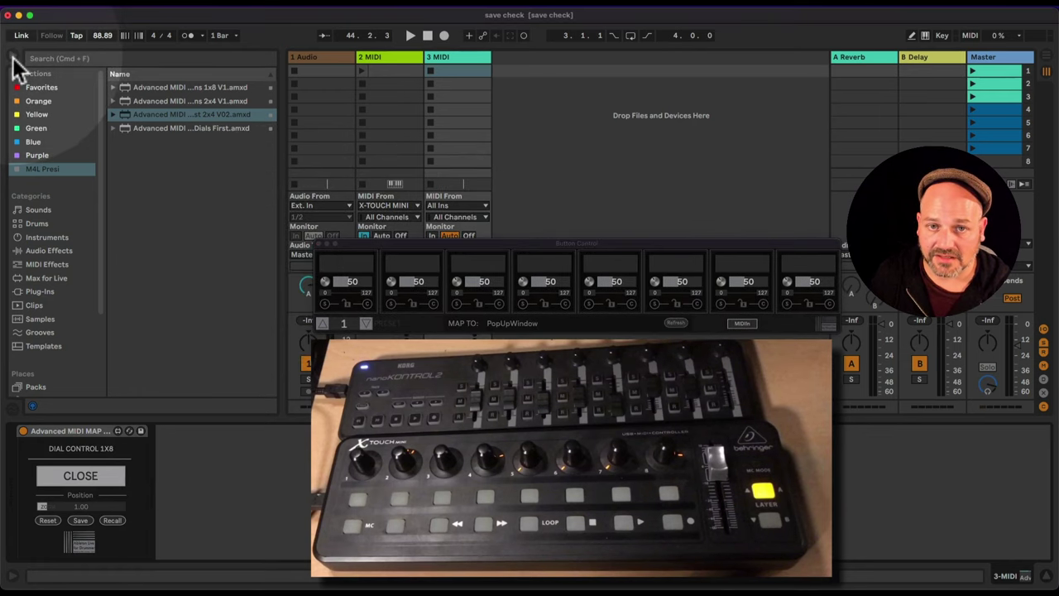
pyautogui.click(12, 58)
pyautogui.click(128, 57)
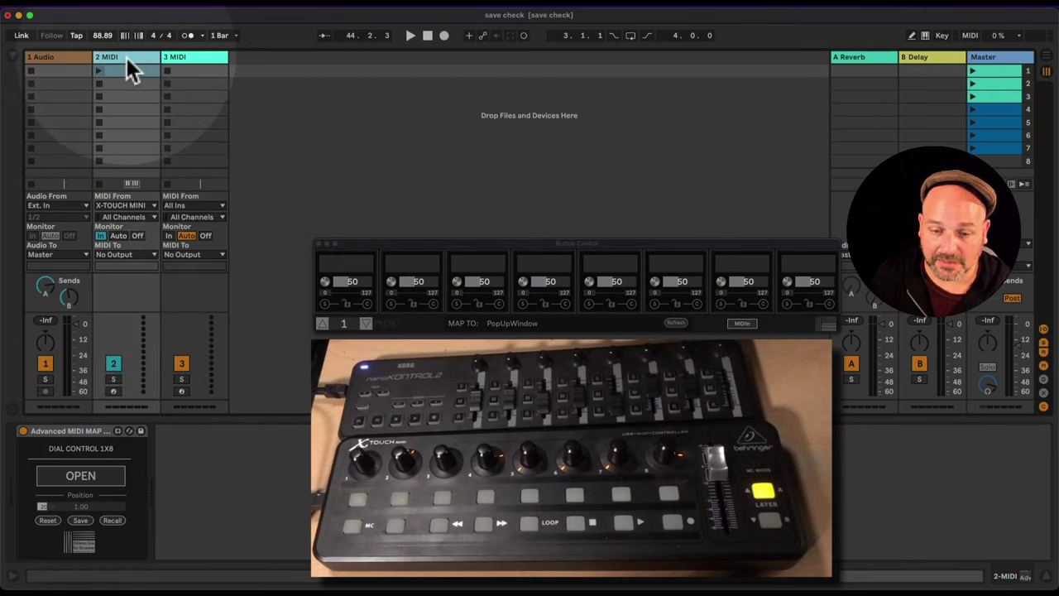
pyautogui.click(207, 59)
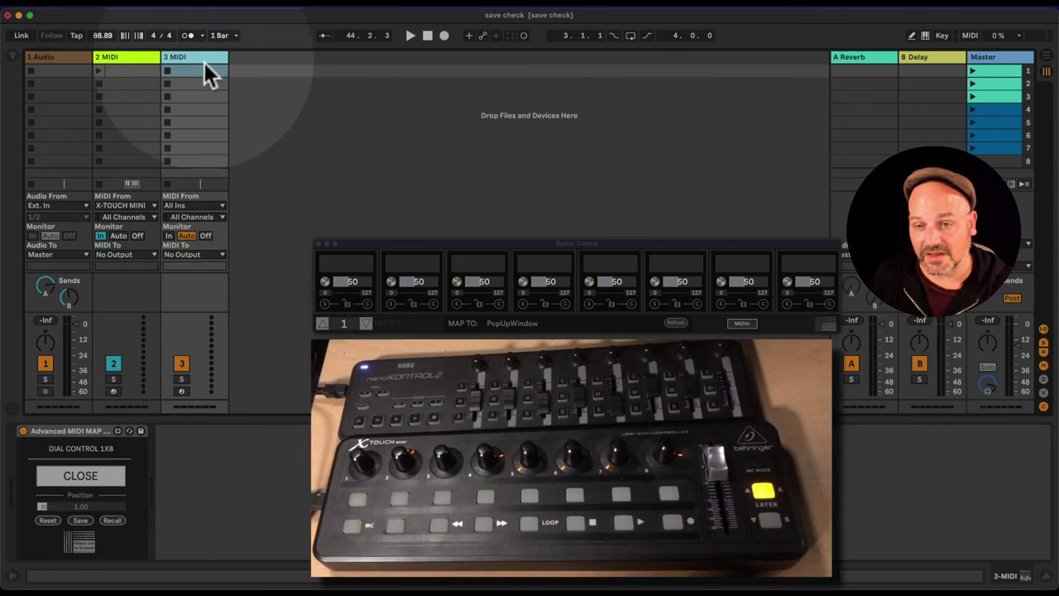
pyautogui.moveTo(506, 247); pyautogui.dragTo(425, 90)
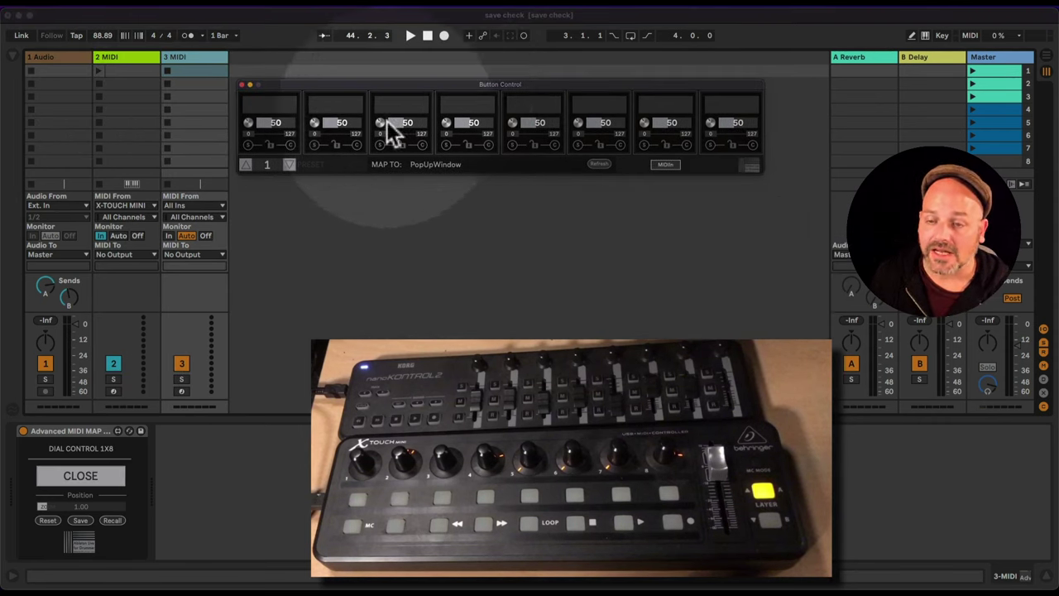
# Set the MIDI input of track 3 MIDI to nanoKONTROL2 (SLIDER/KNOB).
pyautogui.click(206, 209)
pyautogui.click(207, 206)
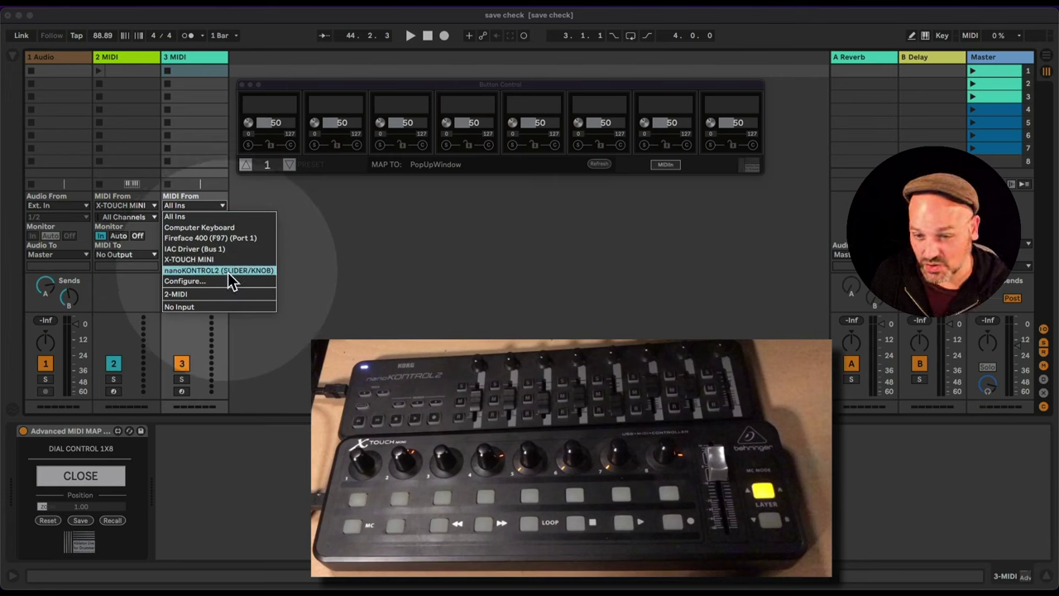
pyautogui.click(230, 273)
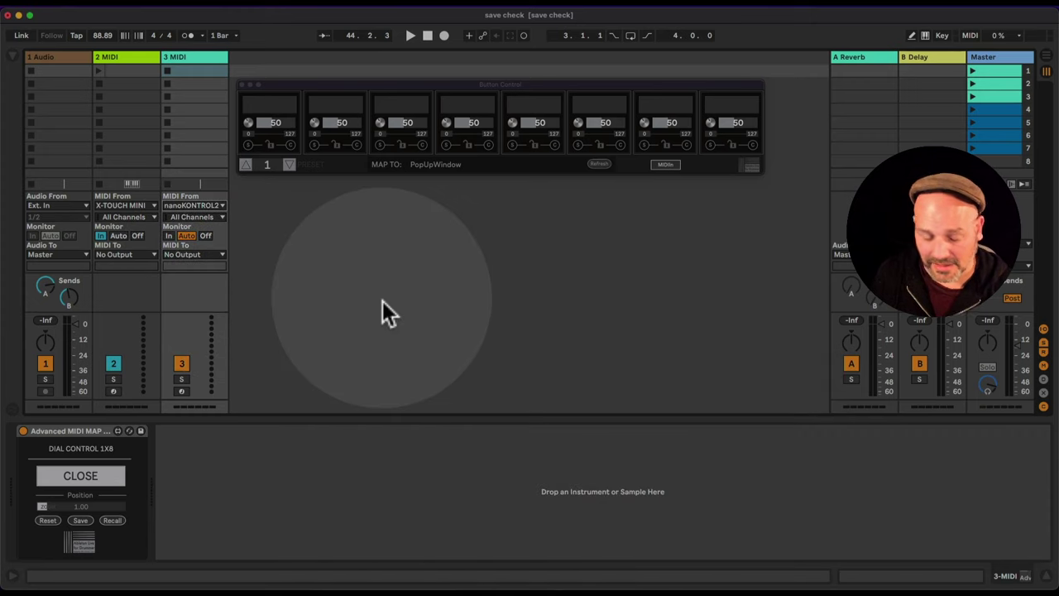
# Close the dial window, switch Track input for nanoKONTROL2 (SLIDER/KNOB) off and back on in the MIDI preferences, and close Preferences.
pyautogui.press('super+comma')
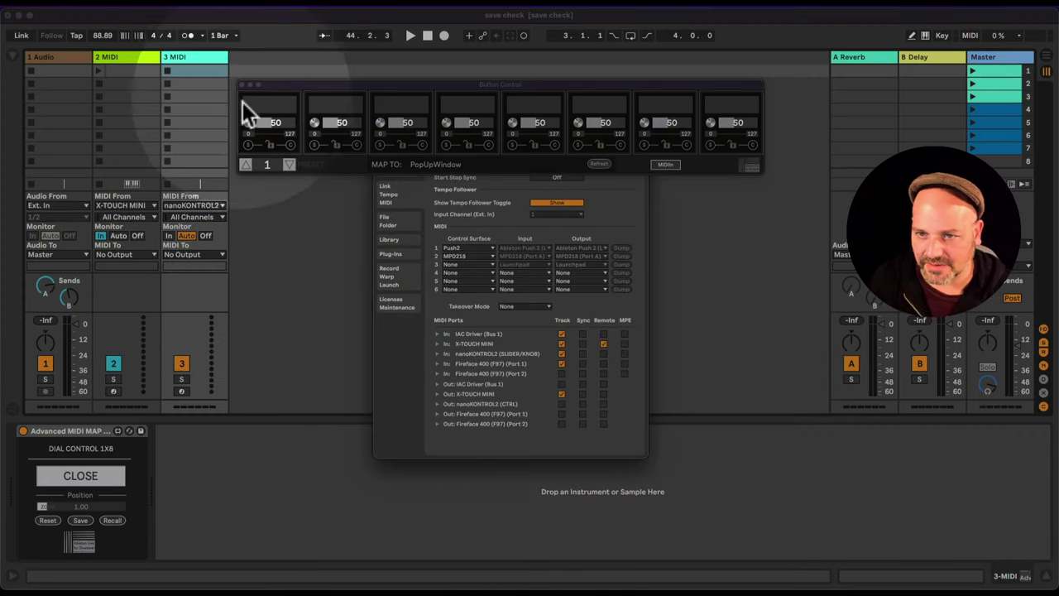
pyautogui.click(242, 85)
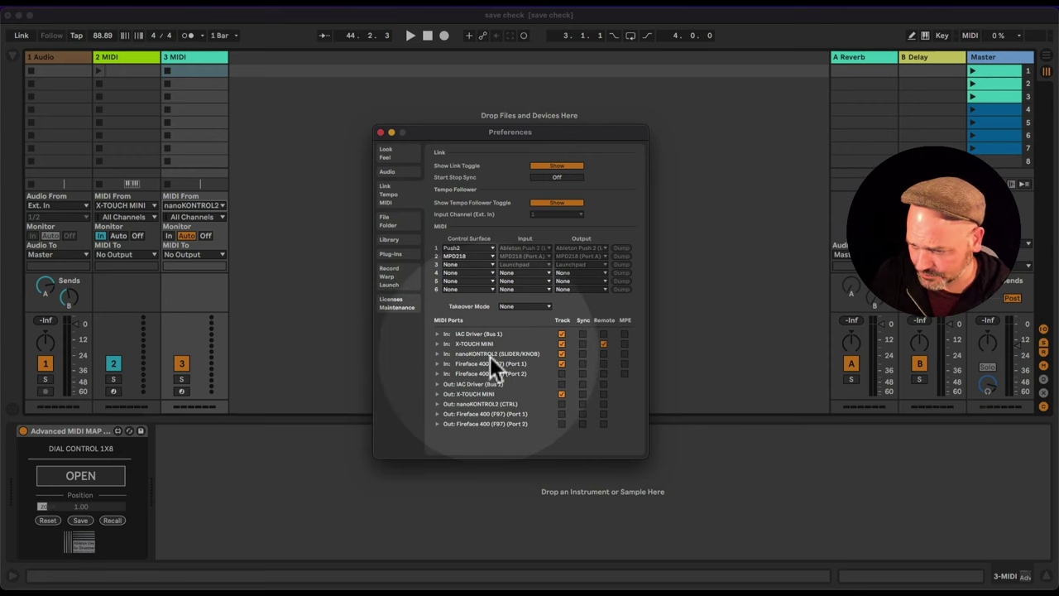
pyautogui.click(562, 353)
pyautogui.click(562, 353)
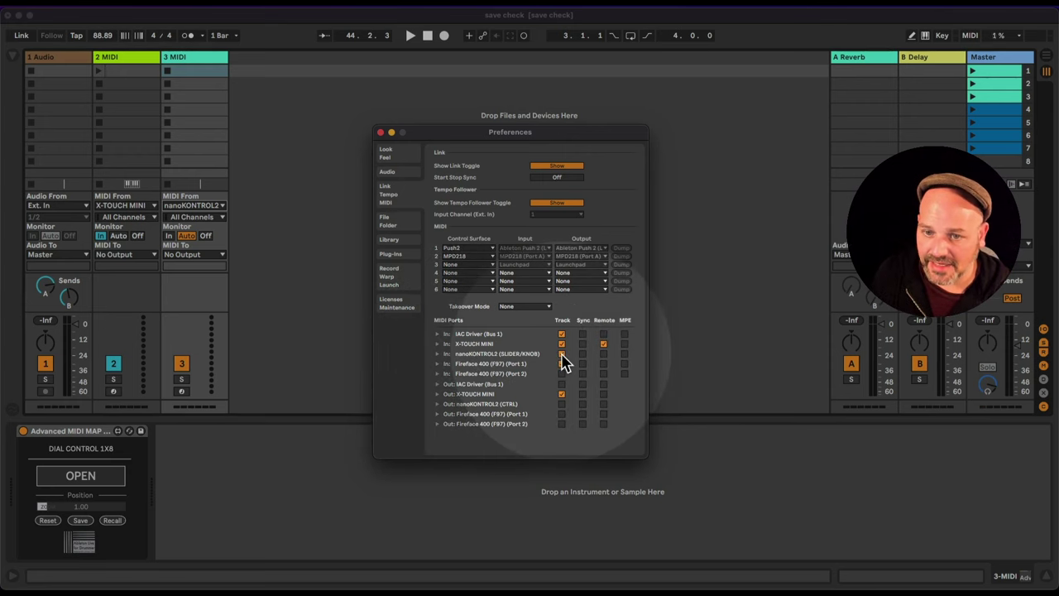
pyautogui.click(562, 353)
pyautogui.click(561, 353)
pyautogui.click(560, 353)
pyautogui.click(561, 354)
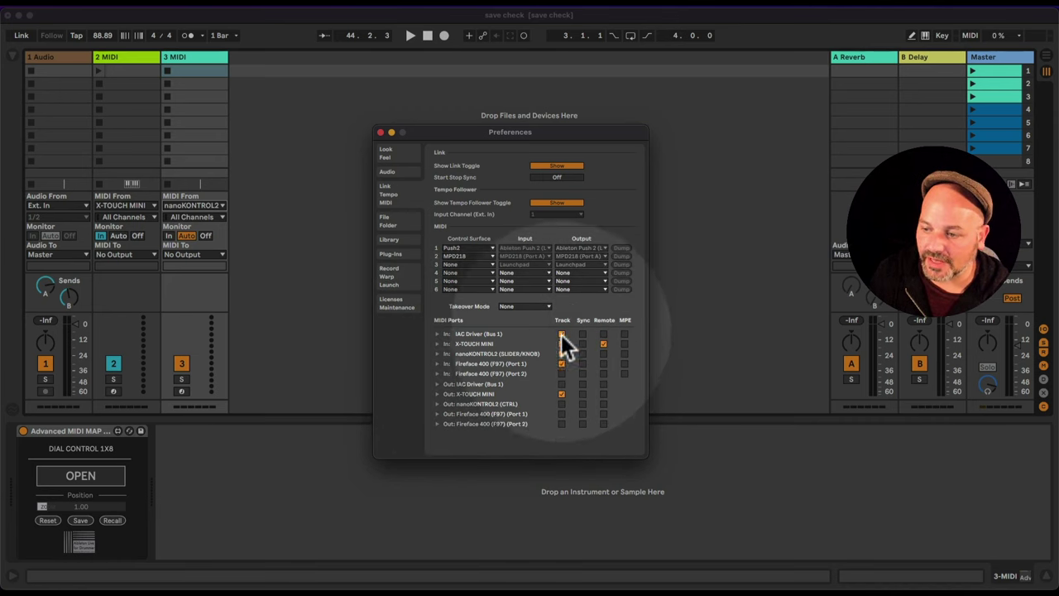
pyautogui.click(561, 354)
pyautogui.click(561, 354)
pyautogui.click(561, 354)
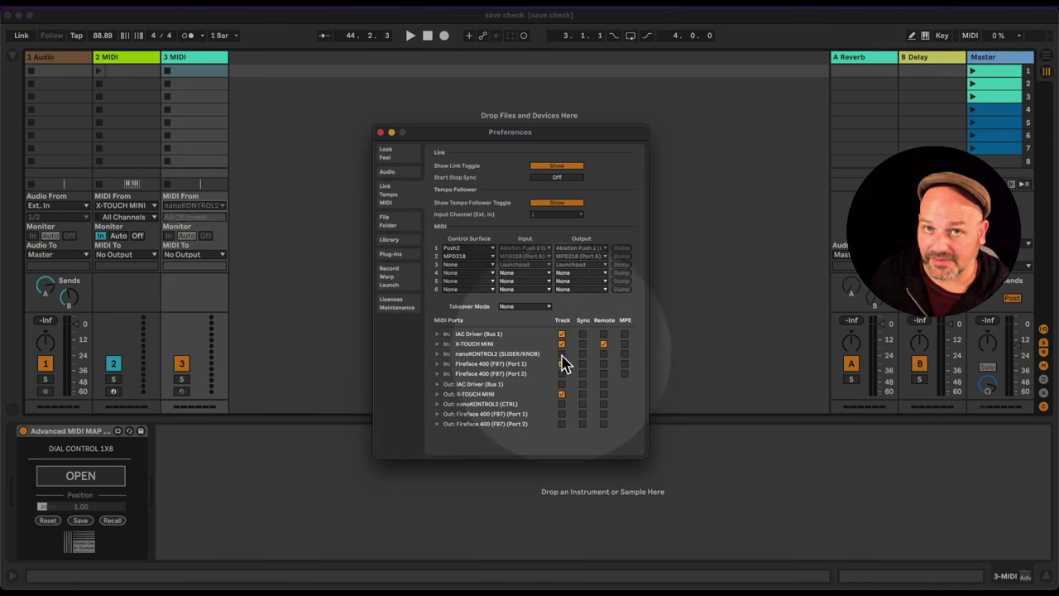
pyautogui.click(561, 354)
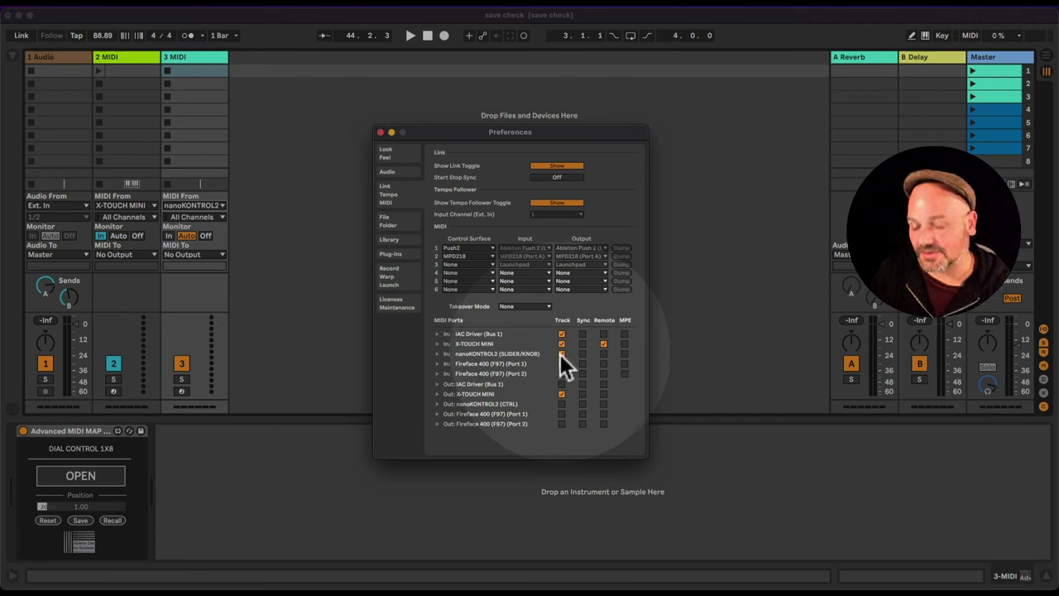
pyautogui.click(561, 363)
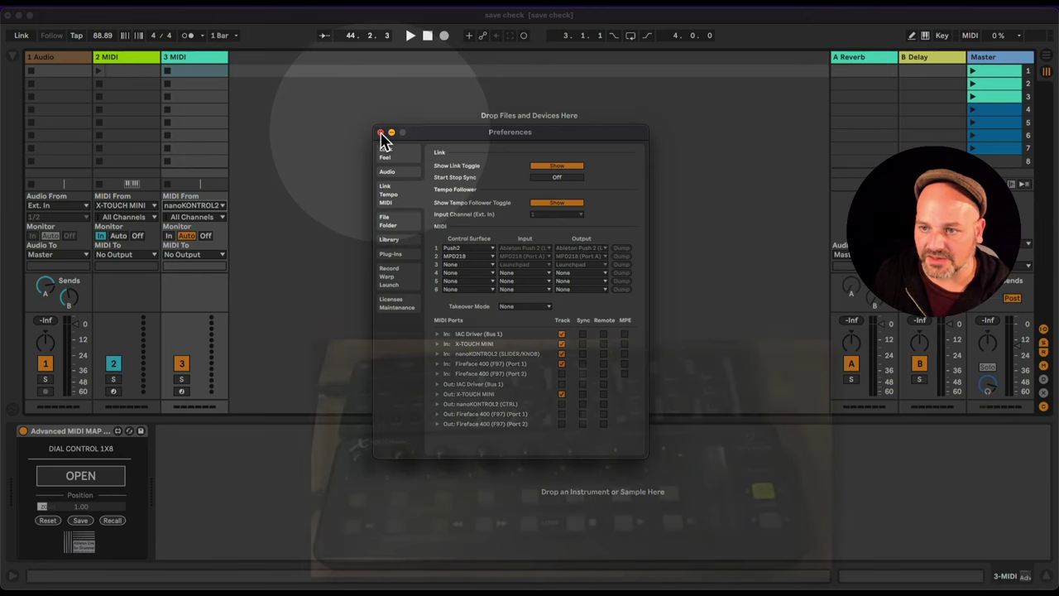
pyautogui.click(381, 134)
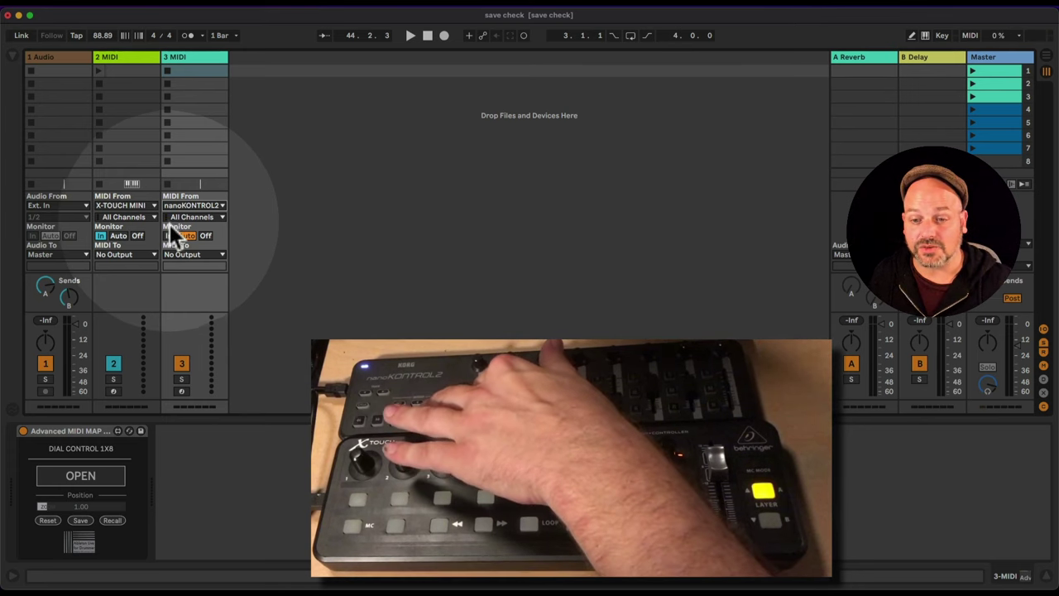
# Set monitoring of track 3 MIDI to In and keep its MIDI destination at No Output.
pyautogui.click(169, 235)
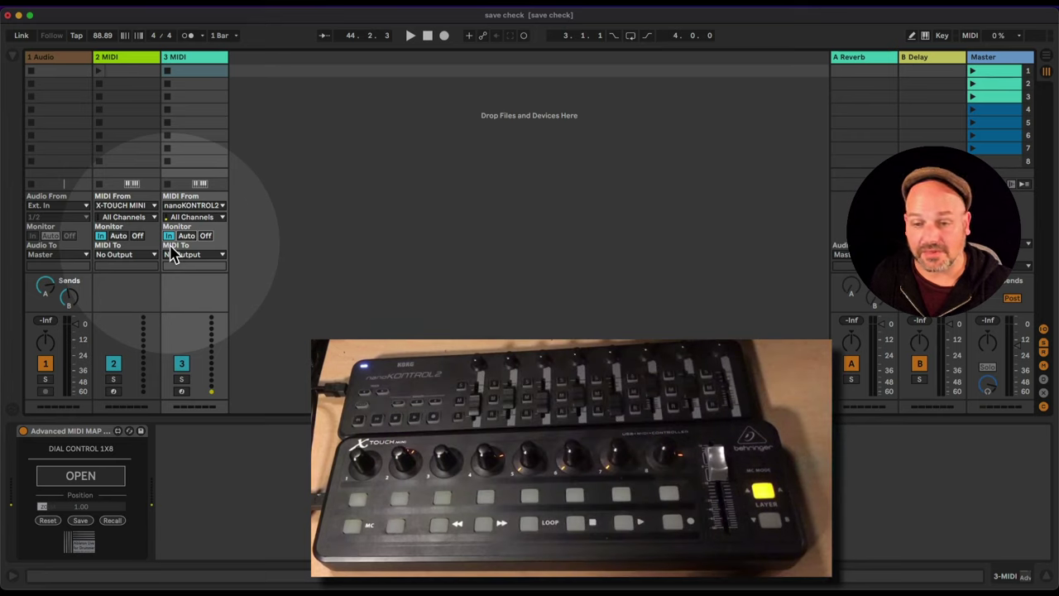
pyautogui.click(184, 255)
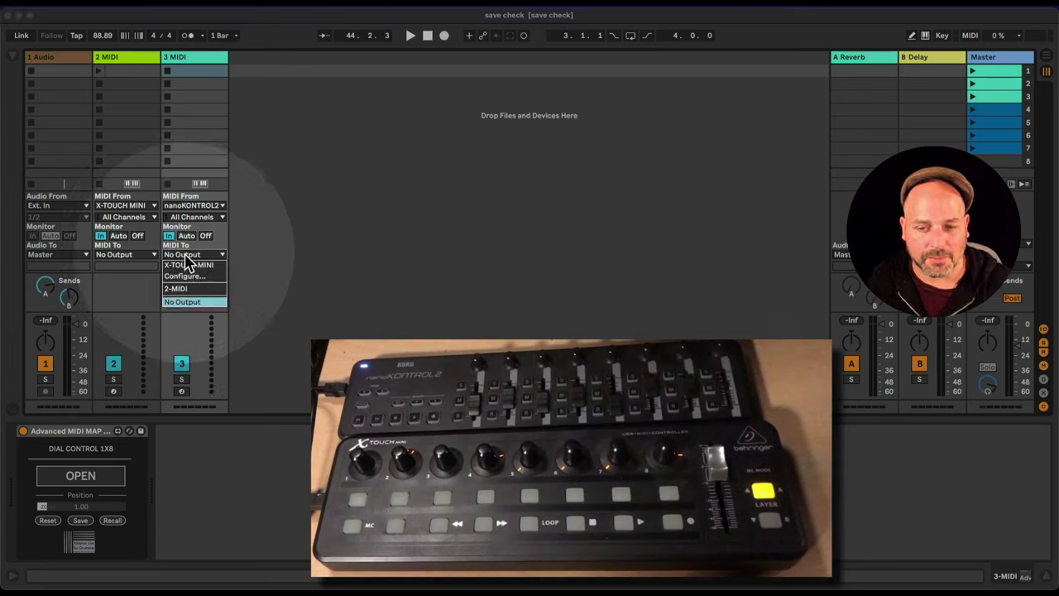
pyautogui.click(185, 255)
pyautogui.click(185, 255)
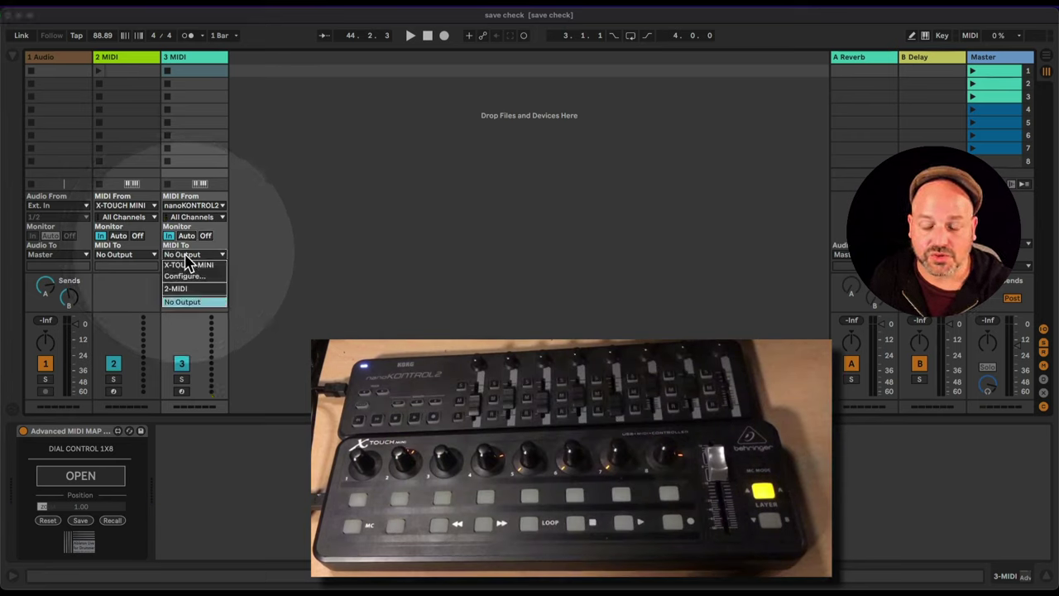
pyautogui.click(185, 255)
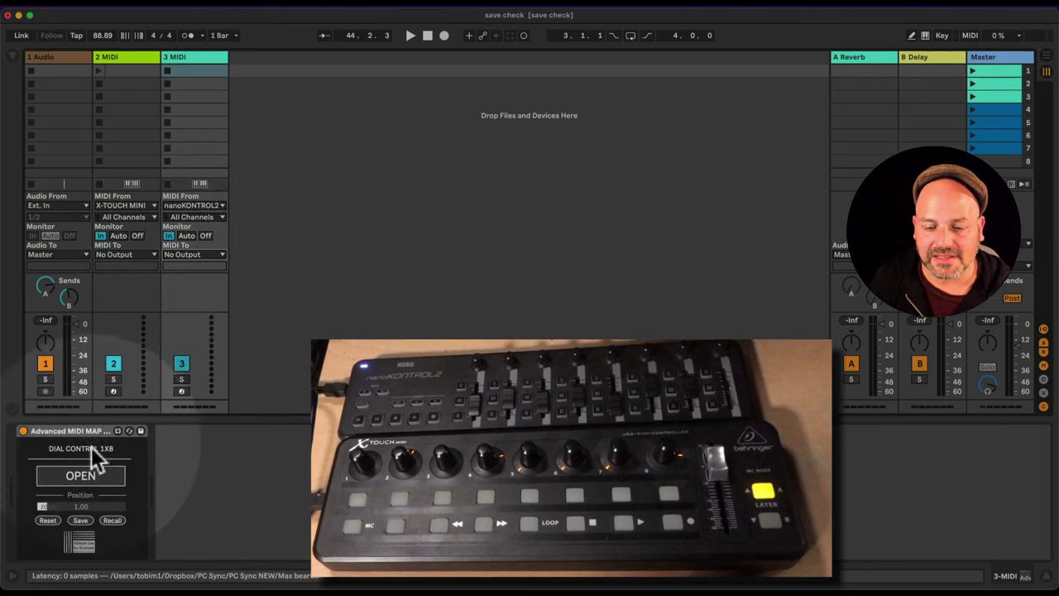
# Open the Dial Control 1x8 window of track 3 MIDI and set its size to 0.86.
pyautogui.click(100, 479)
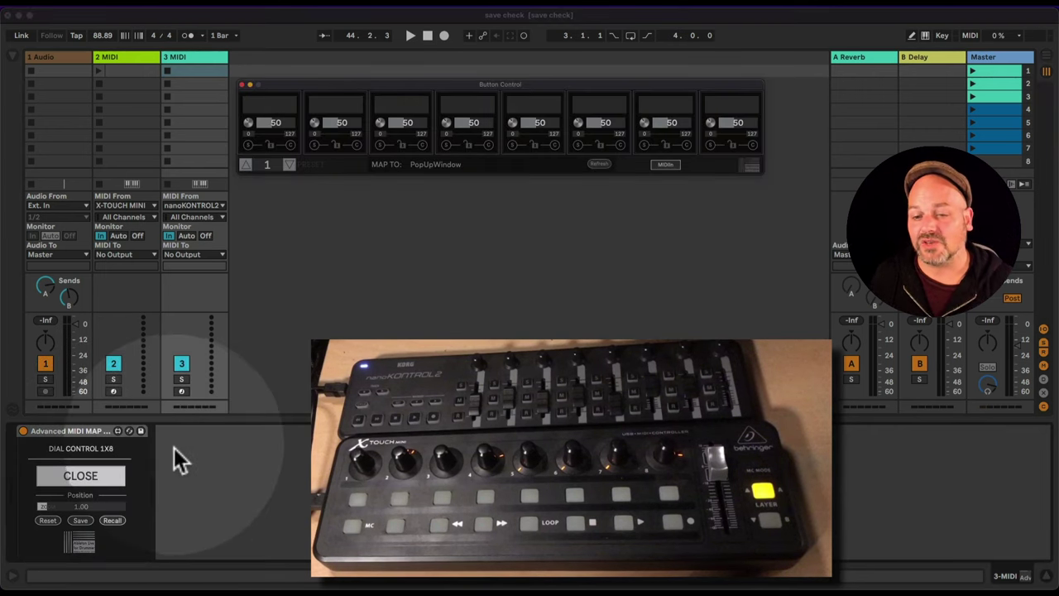
pyautogui.click(72, 433)
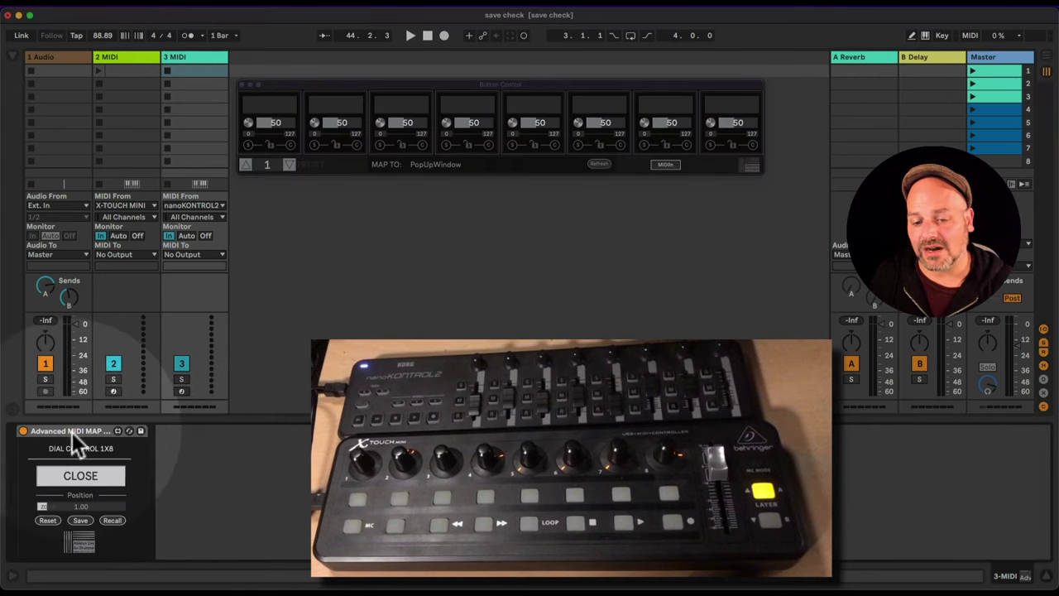
pyautogui.click(95, 477)
pyautogui.click(96, 477)
pyautogui.click(80, 519)
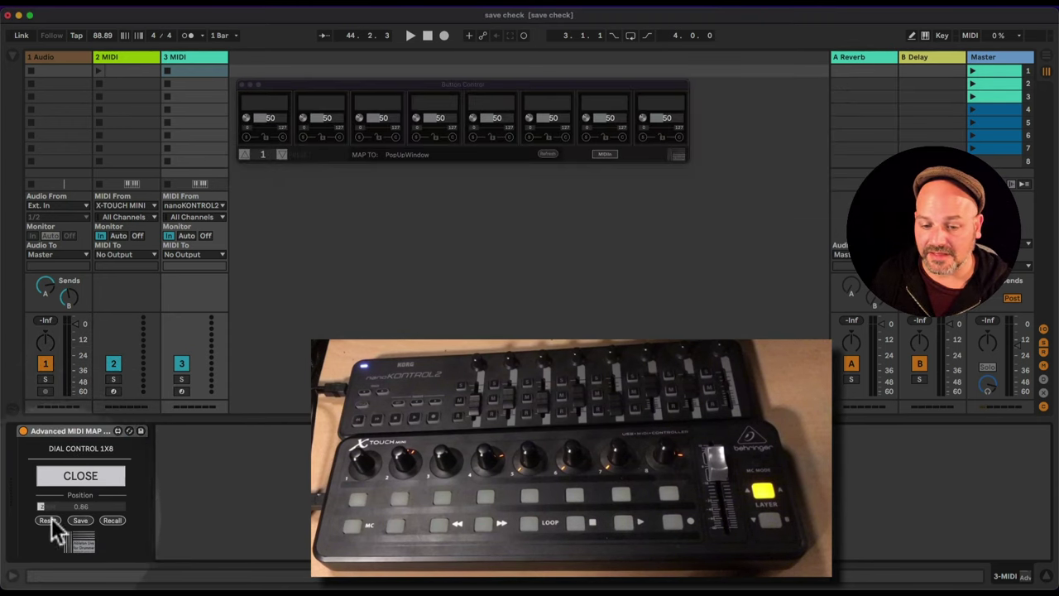
# Move the dial window down to the middle of the clip area, save its position, move it away and recall the saved position.
pyautogui.moveTo(324, 88); pyautogui.dragTo(355, 213)
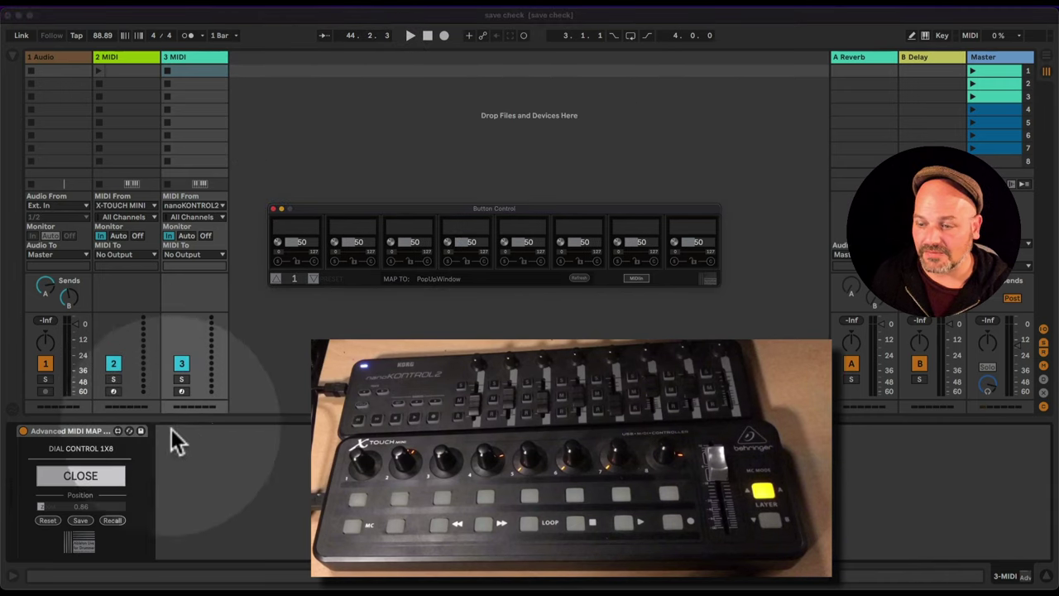
pyautogui.click(81, 520)
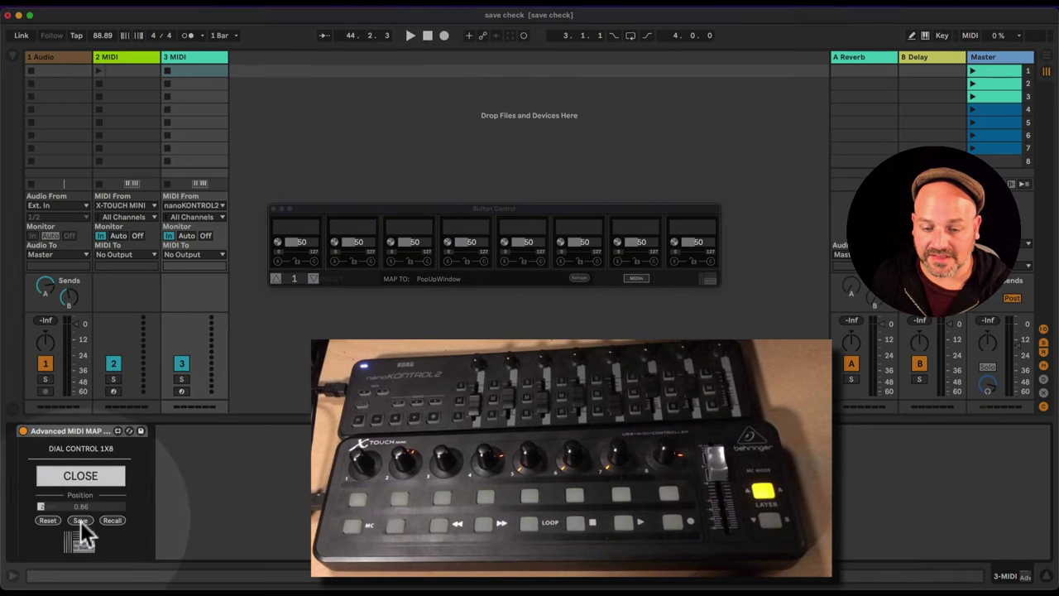
pyautogui.moveTo(365, 210); pyautogui.dragTo(708, 205)
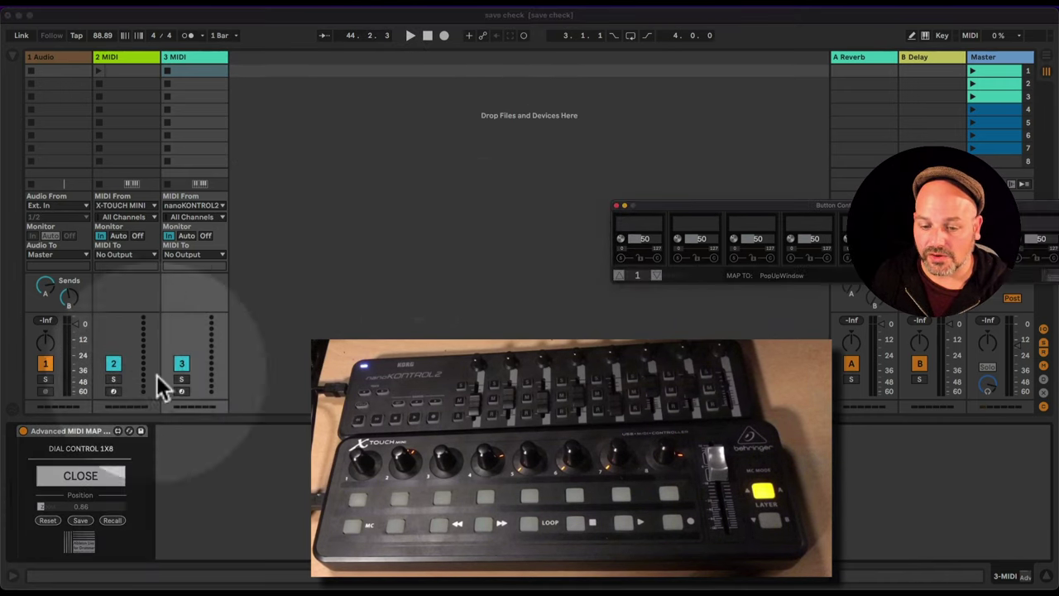
pyautogui.click(113, 521)
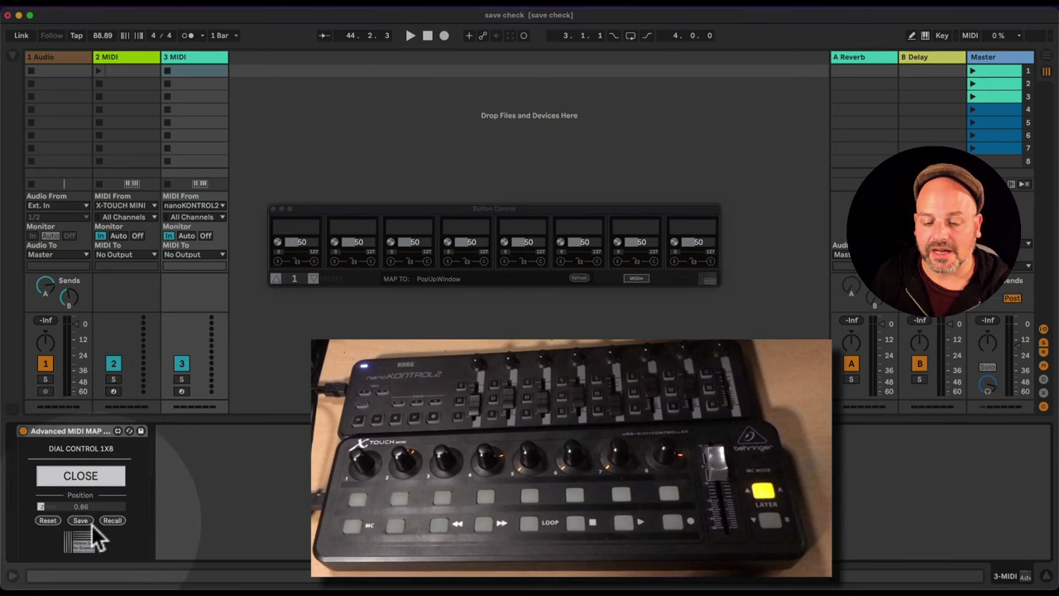
# Set the dial window's size back to 1.00 and move it up over the upper clip area.
pyautogui.click(76, 508)
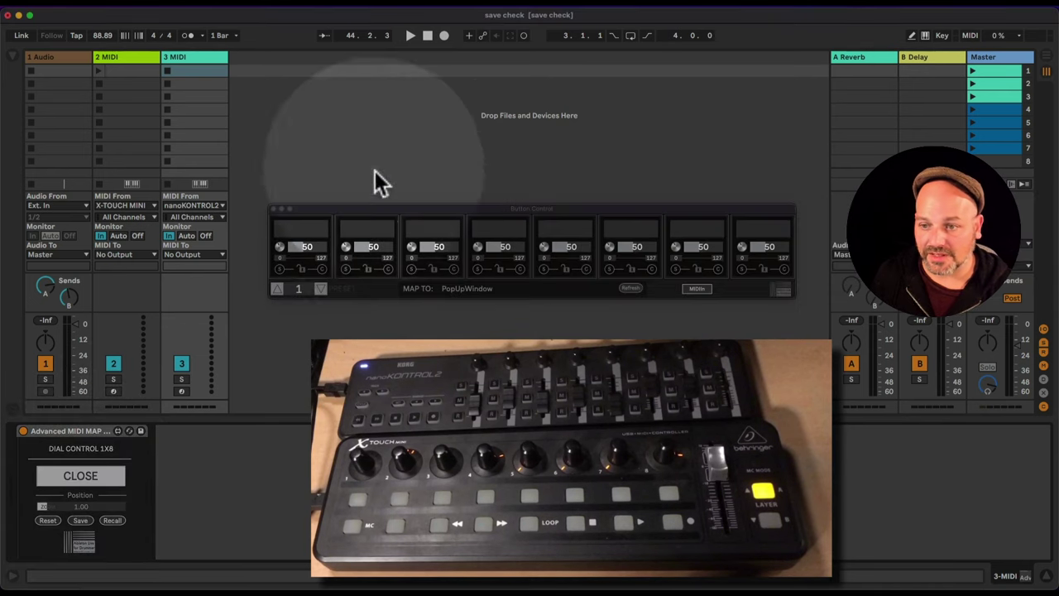
pyautogui.moveTo(384, 212); pyautogui.dragTo(378, 89)
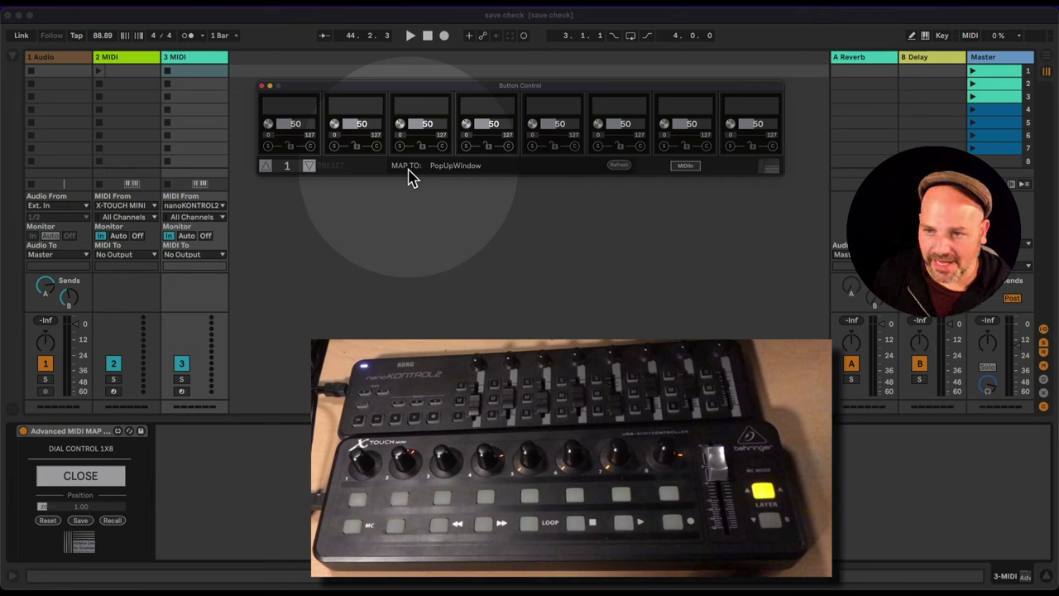
pyautogui.click(210, 56)
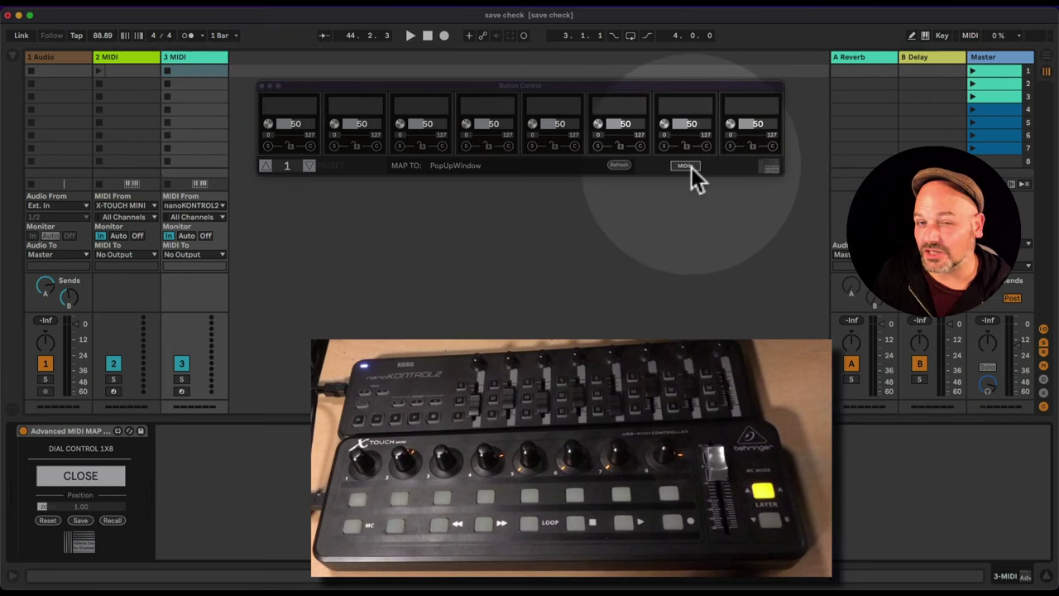
# Show the MIDI CC inputs, learn nanoKONTROL2 CCs 0, 1, 2 and 3 for the first four dials, and return to the dial view.
pyautogui.click(687, 167)
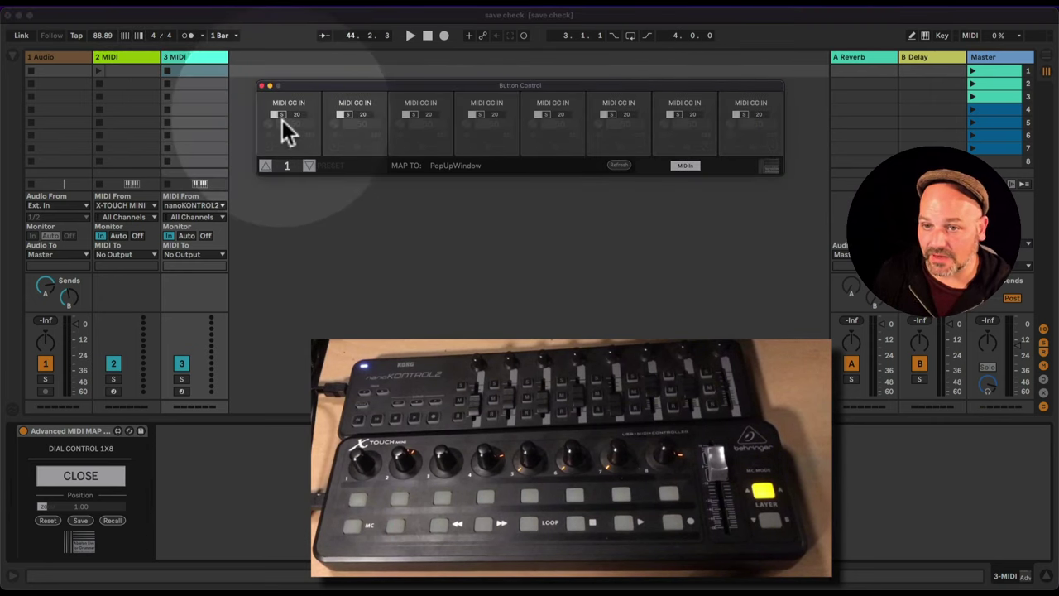
pyautogui.click(282, 115)
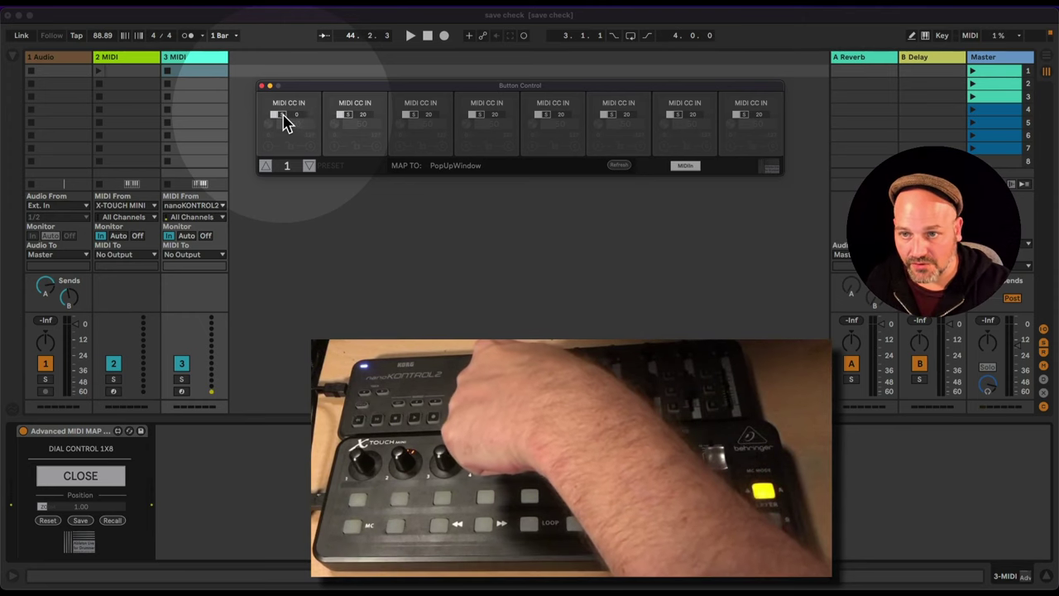
pyautogui.click(349, 116)
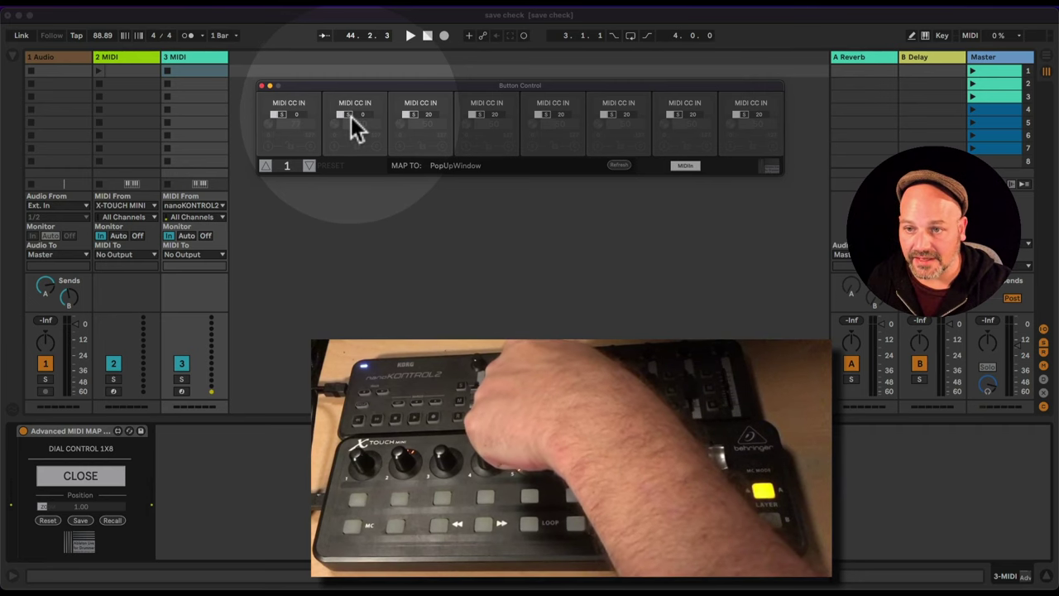
pyautogui.click(419, 116)
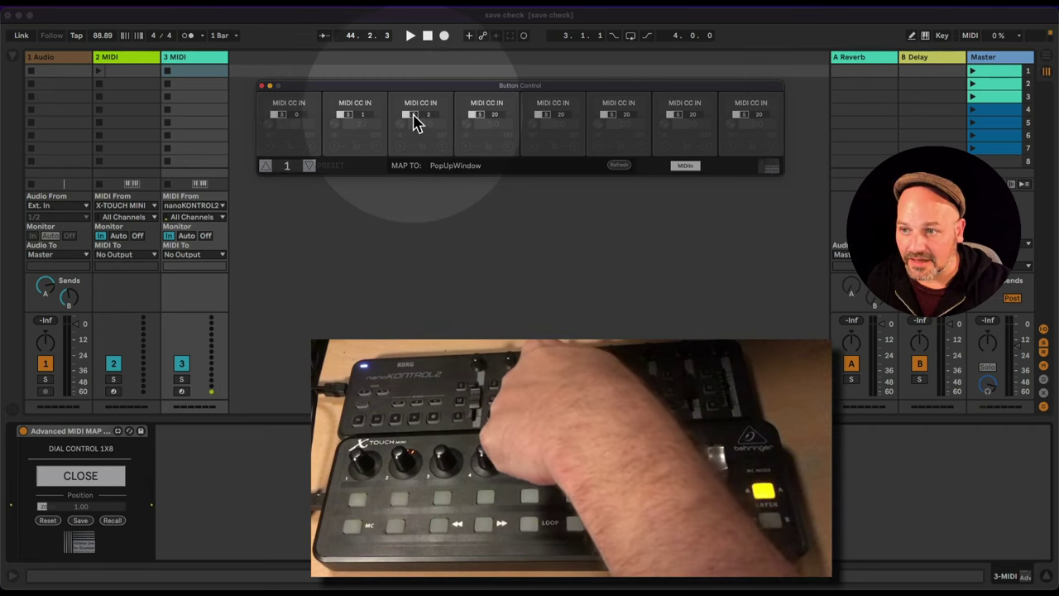
pyautogui.click(480, 117)
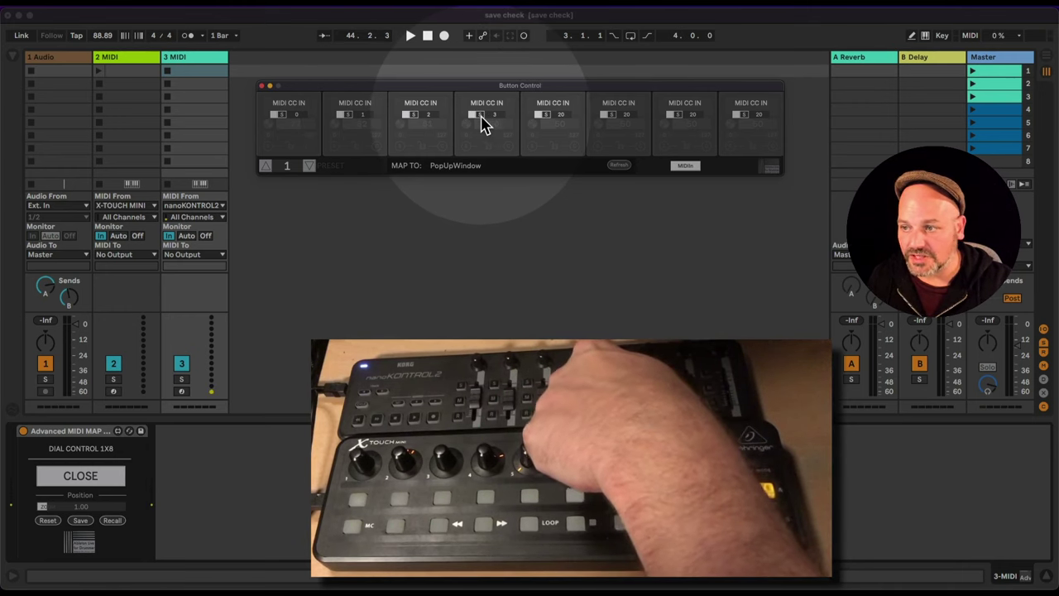
pyautogui.click(683, 167)
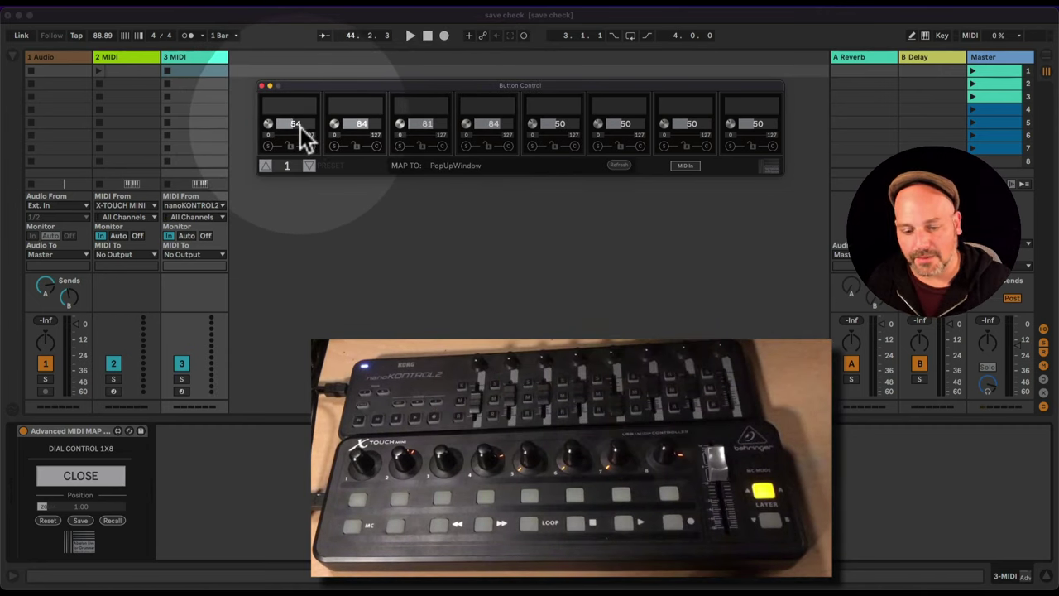
# Open the Dial Control 1x8 window of track 2 MIDI and place it below the window of track 3 MIDI.
pyautogui.click(122, 56)
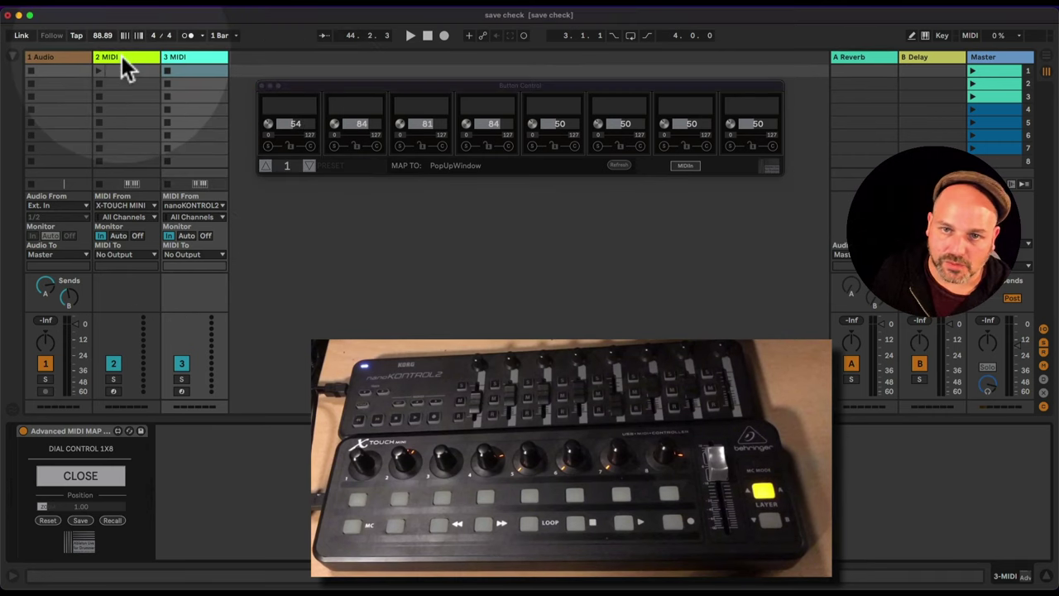
pyautogui.click(122, 55)
pyautogui.click(89, 478)
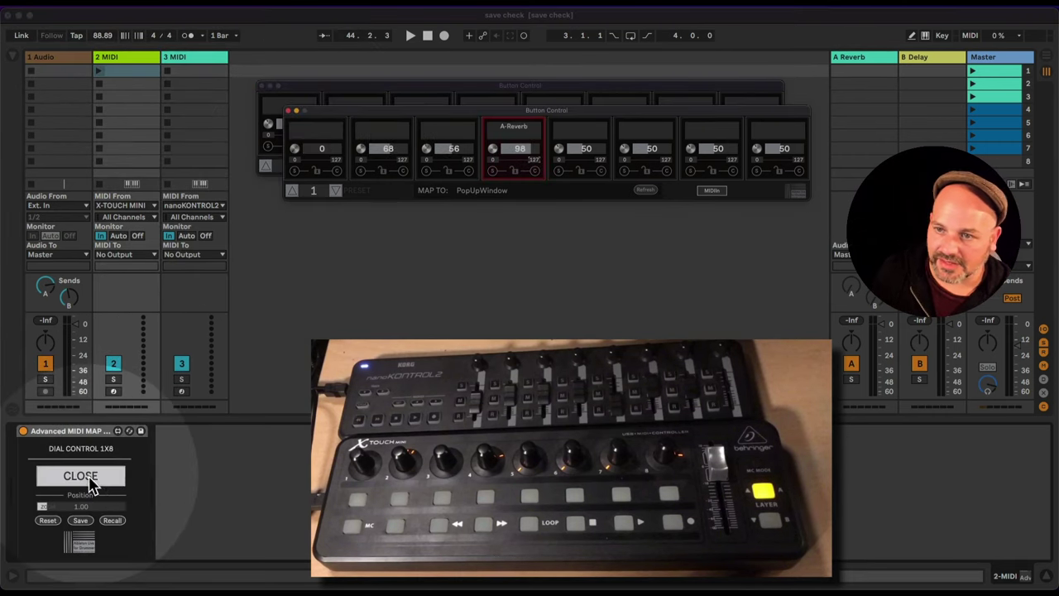
pyautogui.moveTo(346, 110); pyautogui.dragTo(330, 201)
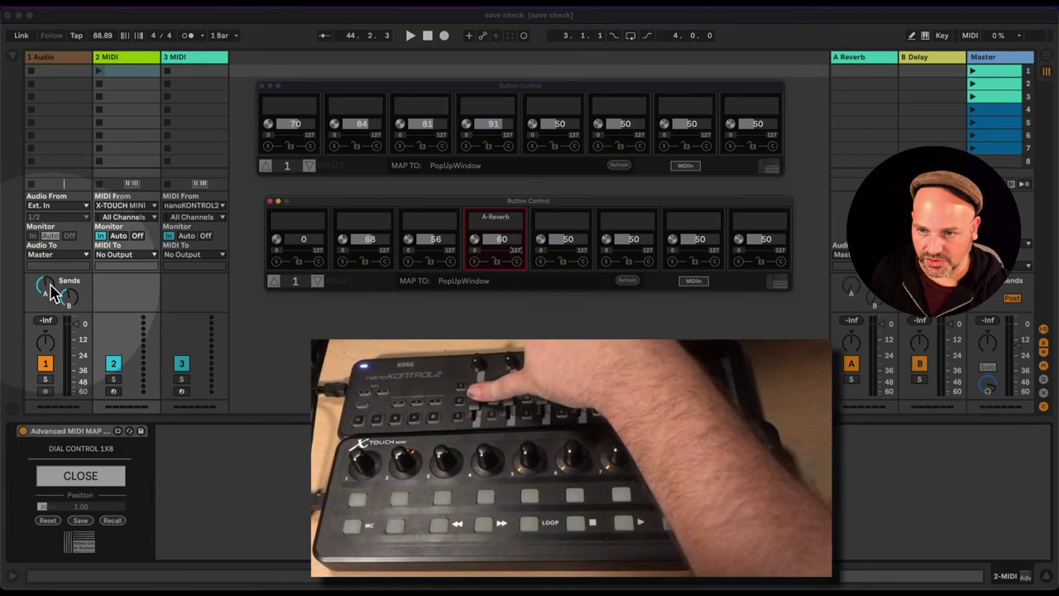
# Map the A-Reverb send of track 1 Audio to the first dial of the upper dial window.
pyautogui.click(44, 290)
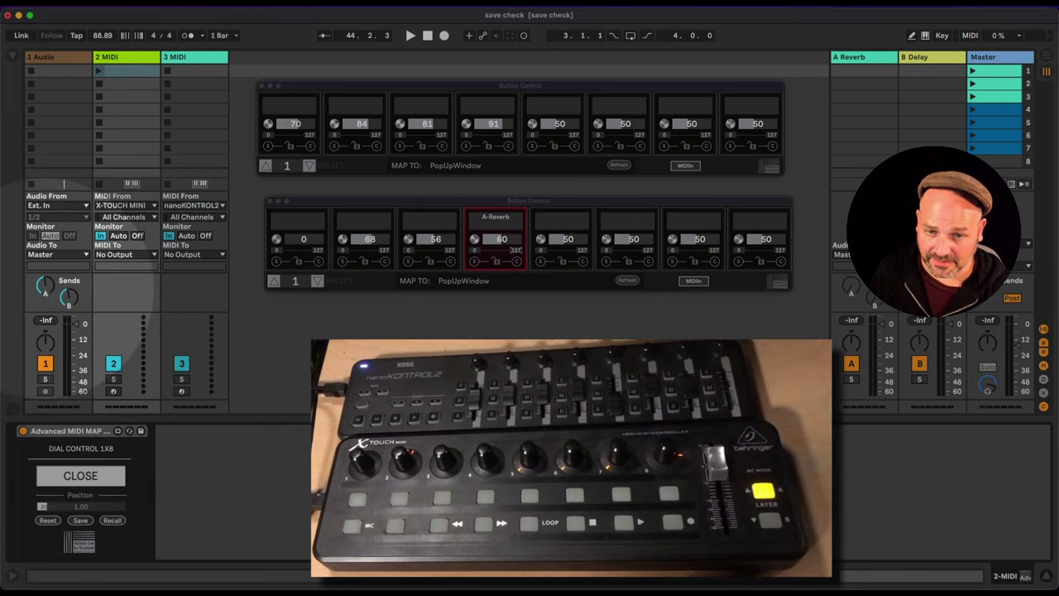
pyautogui.click(45, 291)
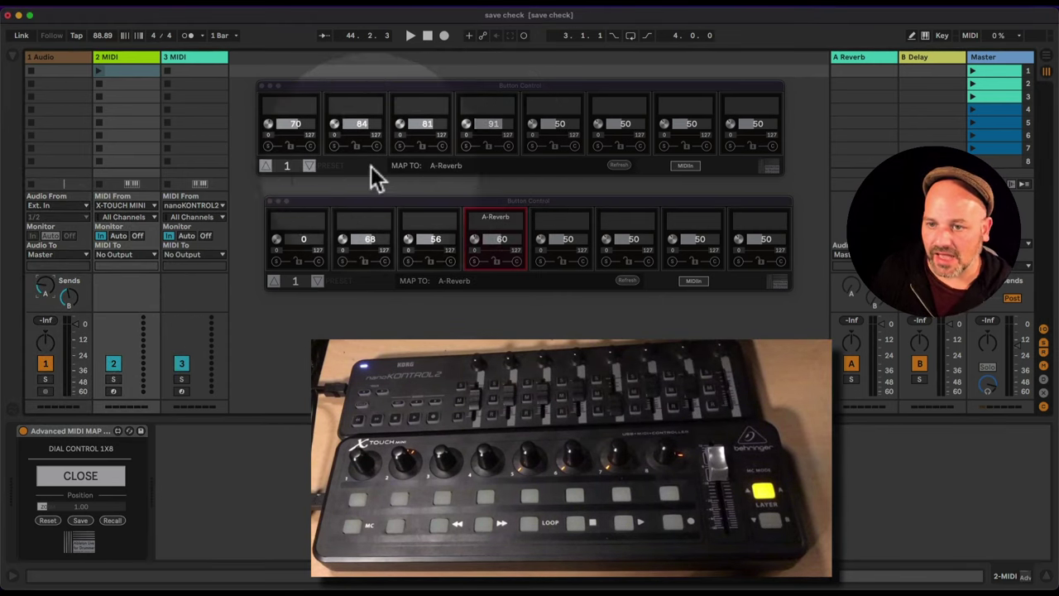
pyautogui.click(269, 147)
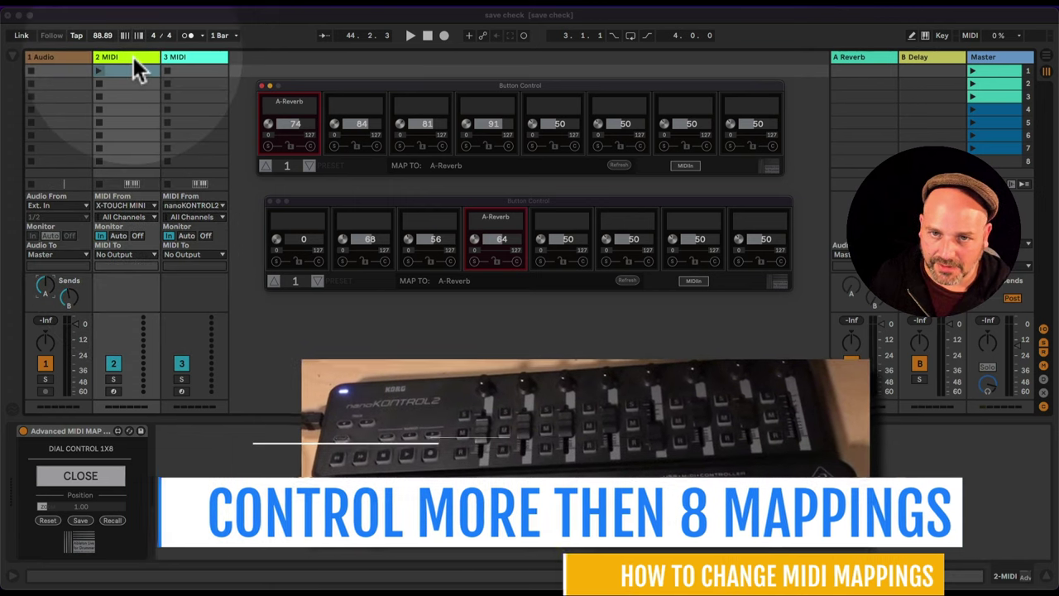
# Delete the X-TOUCH MINI track and move the remaining dial window down over the clip area.
pyautogui.click(133, 57)
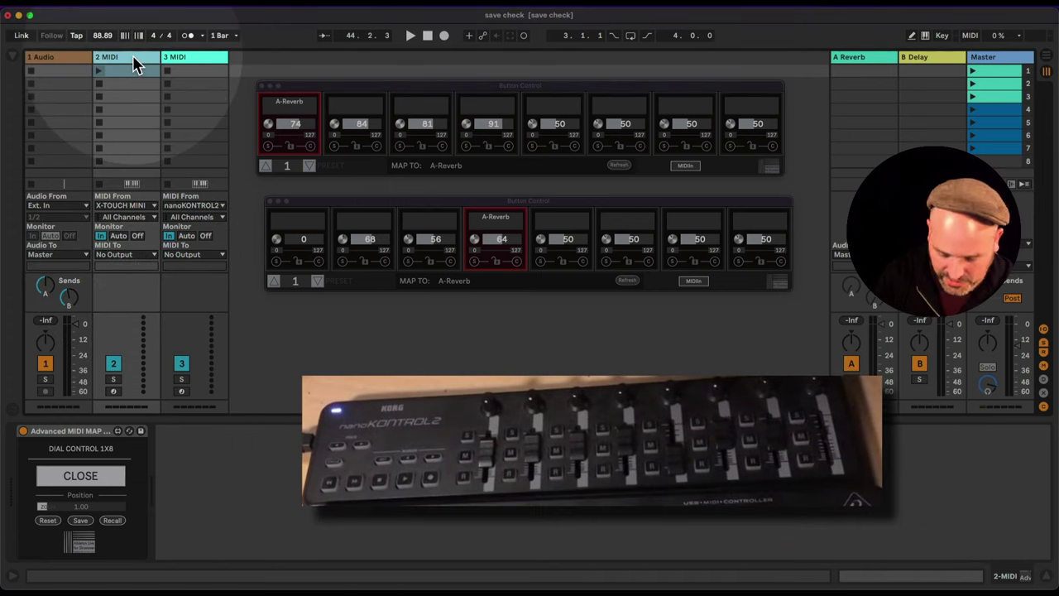
pyautogui.press('Delete')
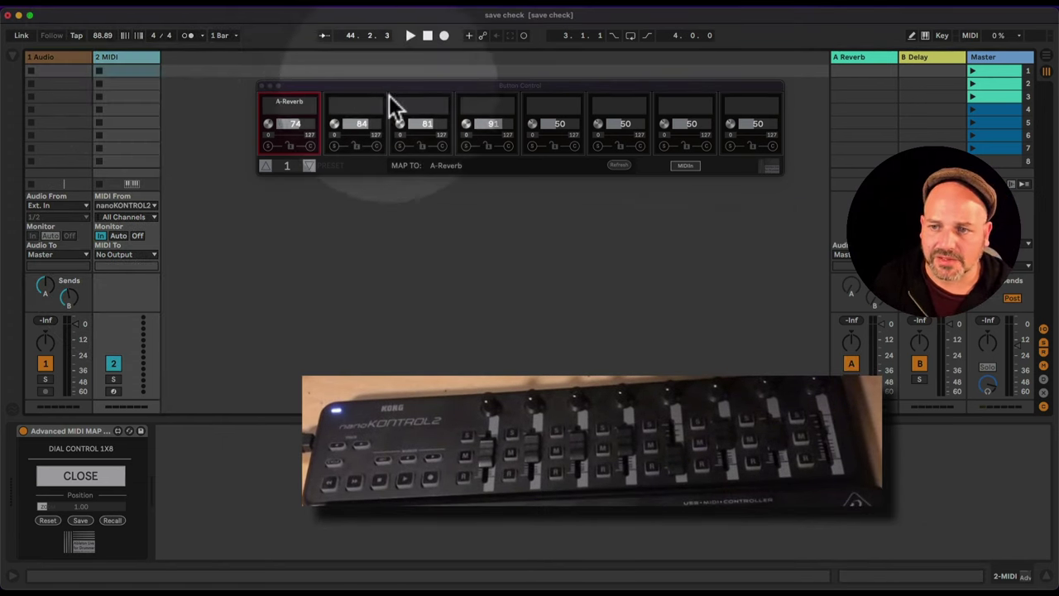
pyautogui.moveTo(335, 92); pyautogui.dragTo(306, 158)
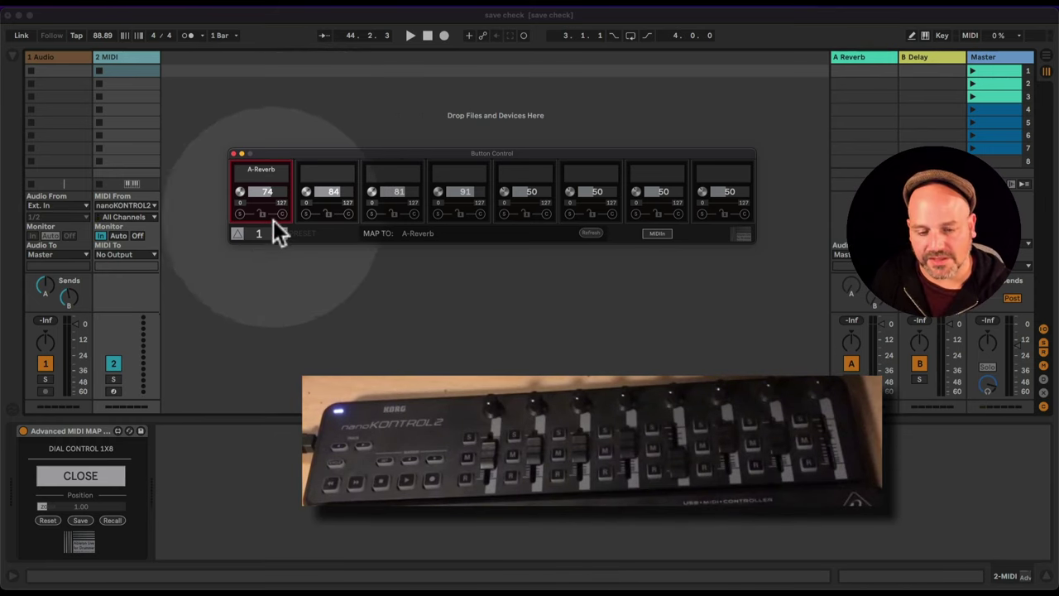
# Move the remaining dial window slightly lower and show the browser.
pyautogui.click(78, 435)
pyautogui.click(78, 435)
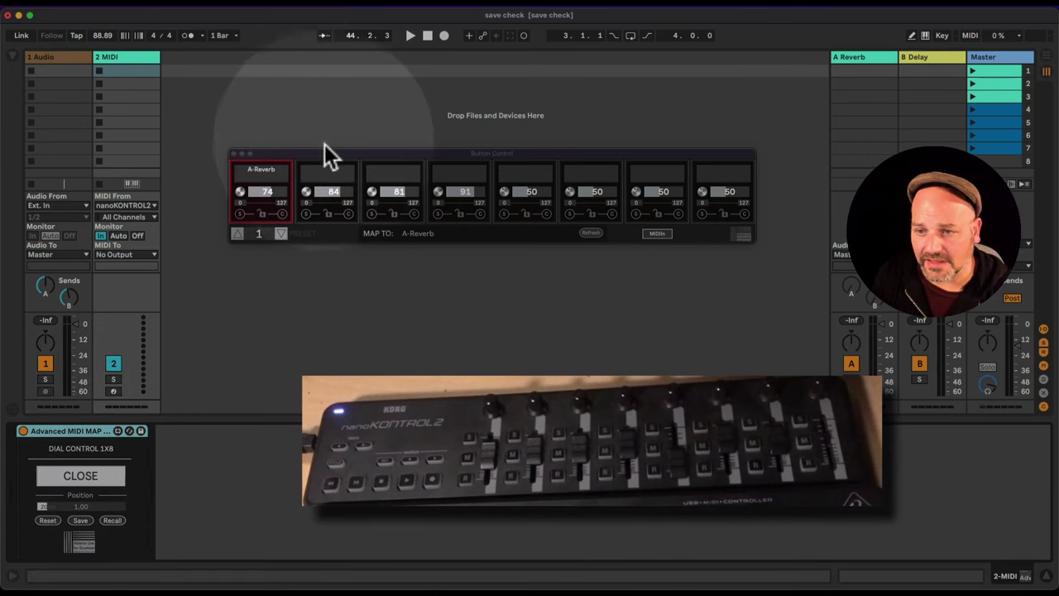
pyautogui.moveTo(323, 153); pyautogui.dragTo(314, 178)
pyautogui.click(14, 56)
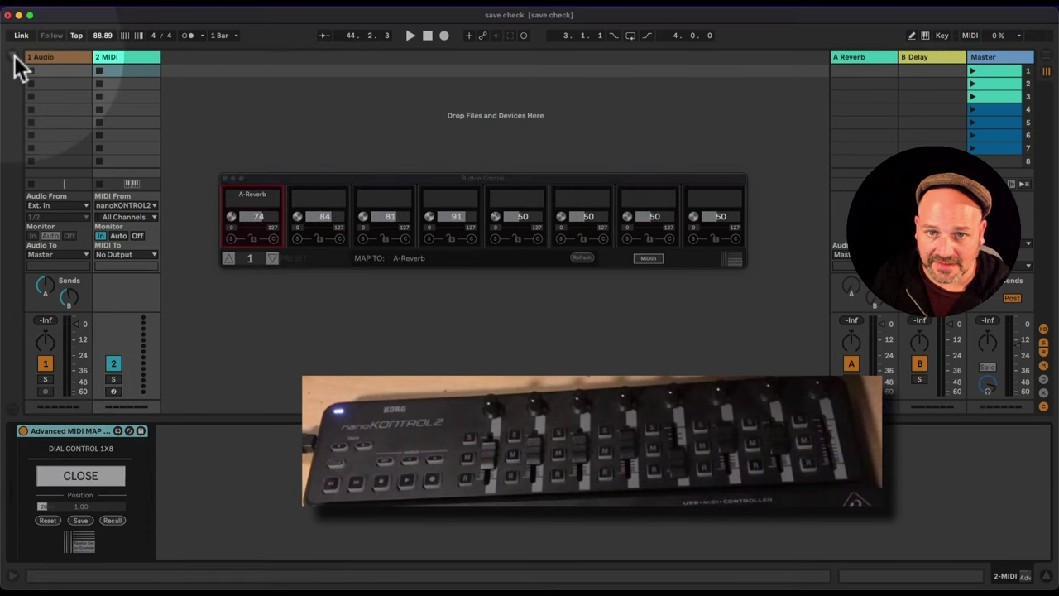
pyautogui.click(14, 56)
pyautogui.moveTo(160, 110)
pyautogui.mouseDown()
pyautogui.moveTo(259, 355)
pyautogui.moveTo(283, 476)
pyautogui.moveTo(276, 444)
pyautogui.mouseUp()
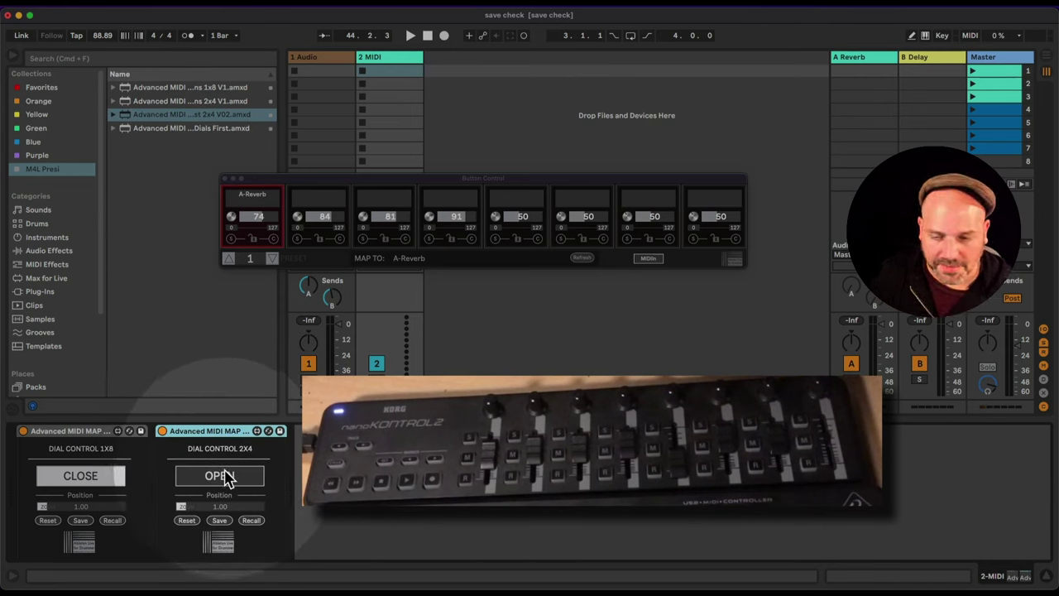
pyautogui.click(199, 474)
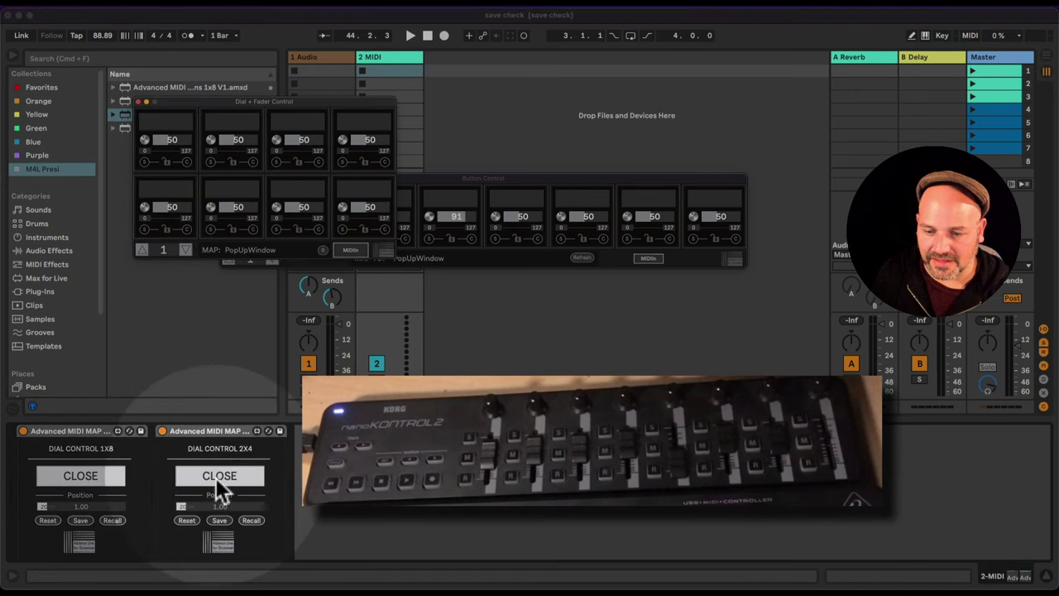
pyautogui.click(216, 478)
pyautogui.click(209, 431)
pyautogui.press('Delete')
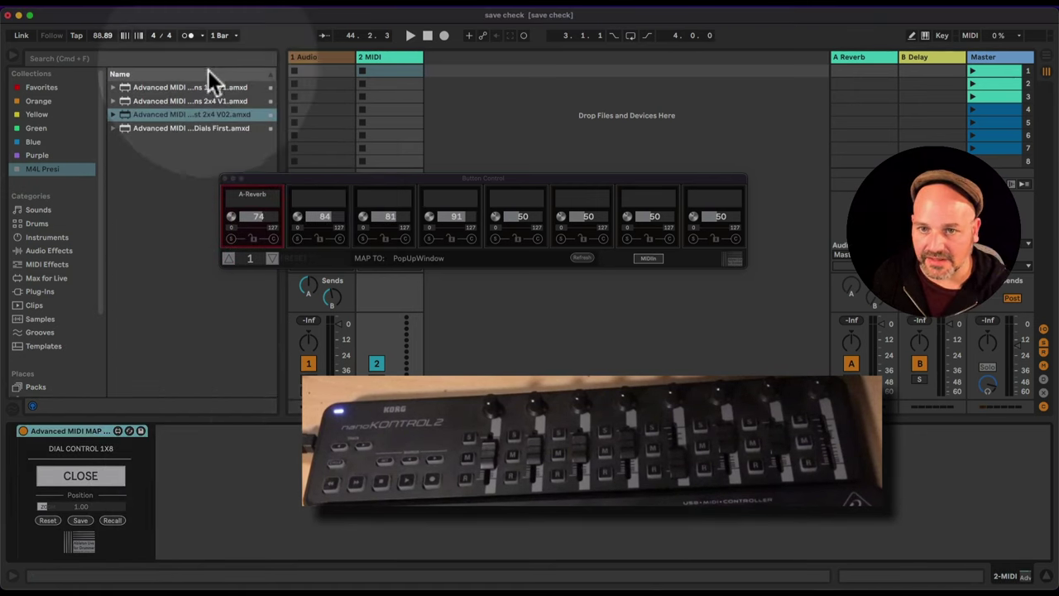
# Add a second Advanced MIDI MAP Dials First device after the existing one on track 2 MIDI and open its dial window.
pyautogui.moveTo(172, 133); pyautogui.dragTo(222, 454)
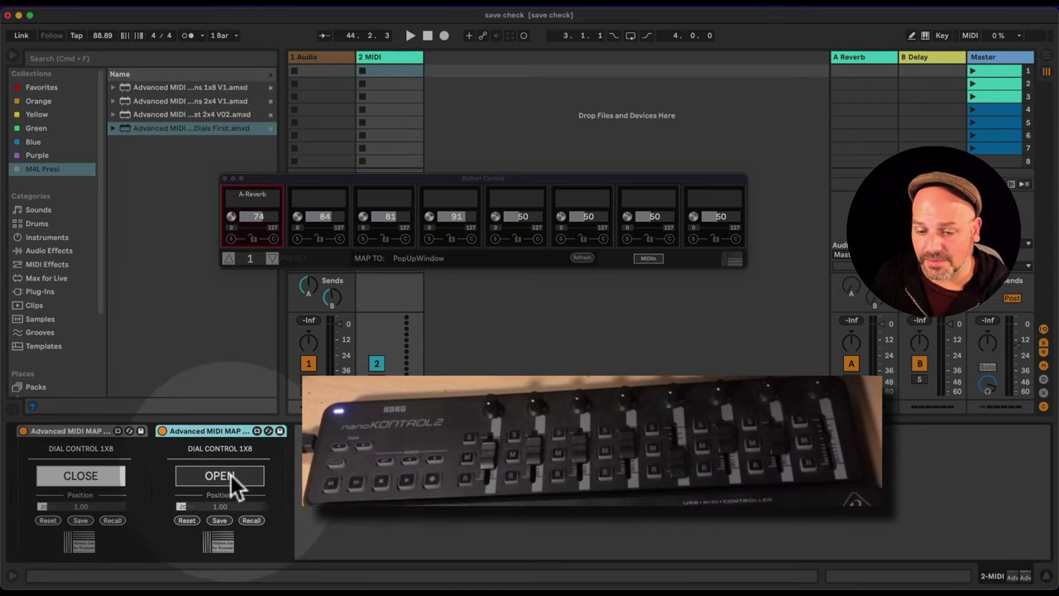
pyautogui.click(232, 486)
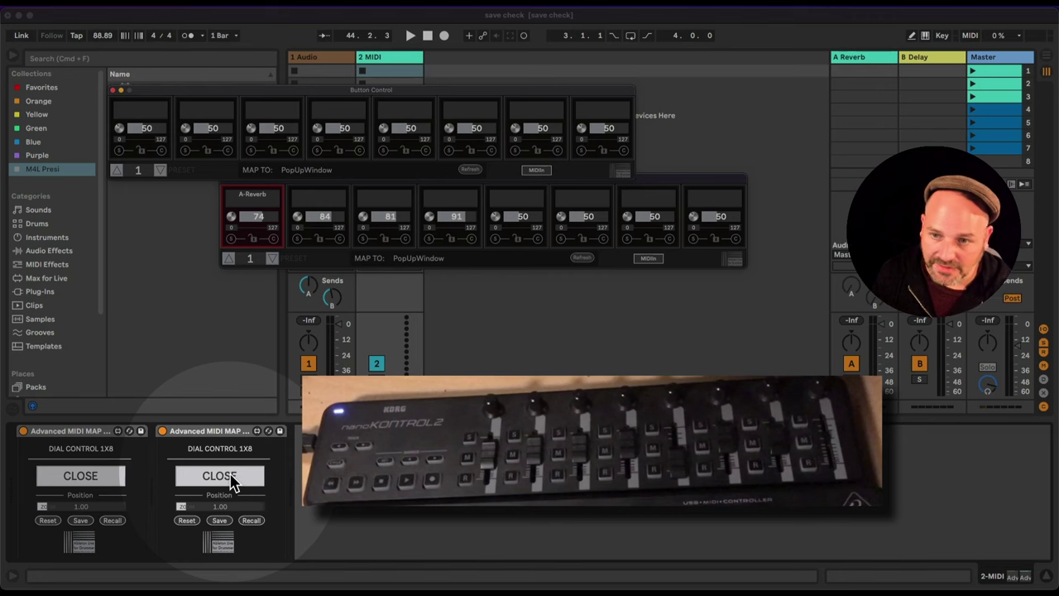
pyautogui.click(233, 486)
pyautogui.click(232, 486)
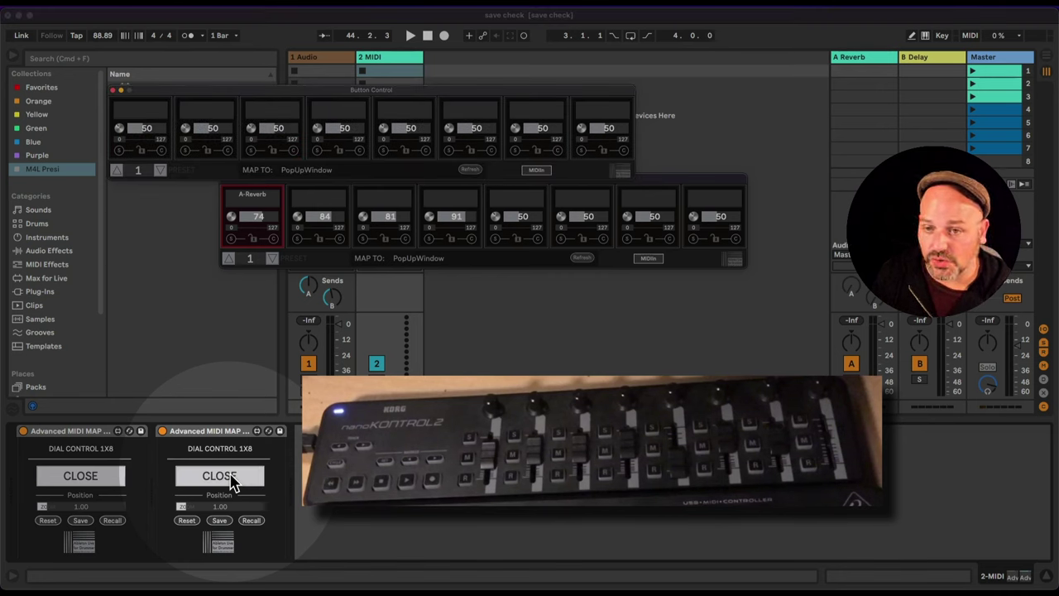
# Place the new dial window directly below the first device's window and hide the browser.
pyautogui.moveTo(216, 102); pyautogui.dragTo(326, 274)
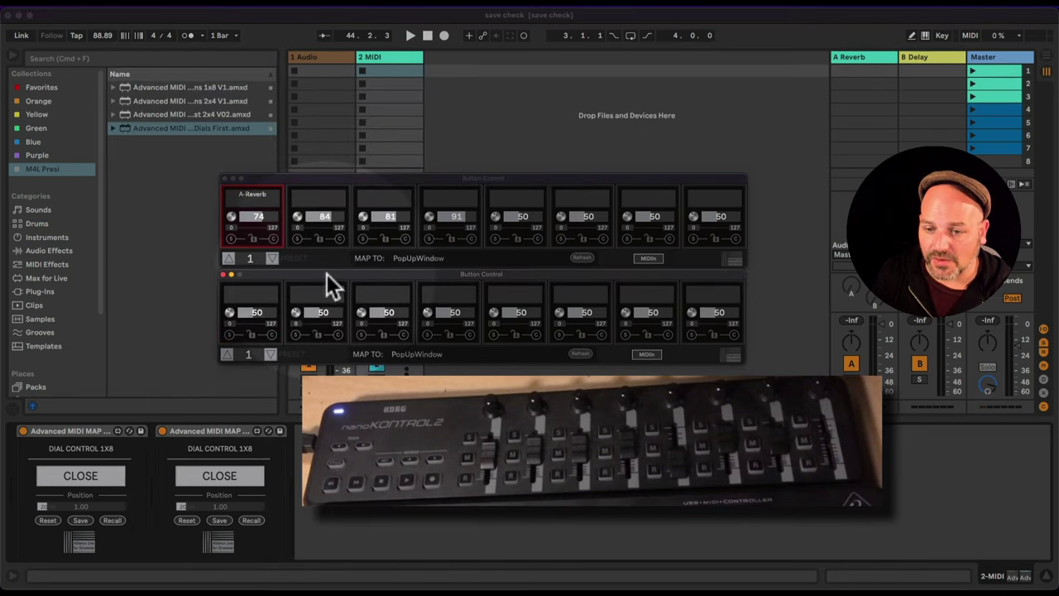
pyautogui.click(11, 62)
pyautogui.click(11, 61)
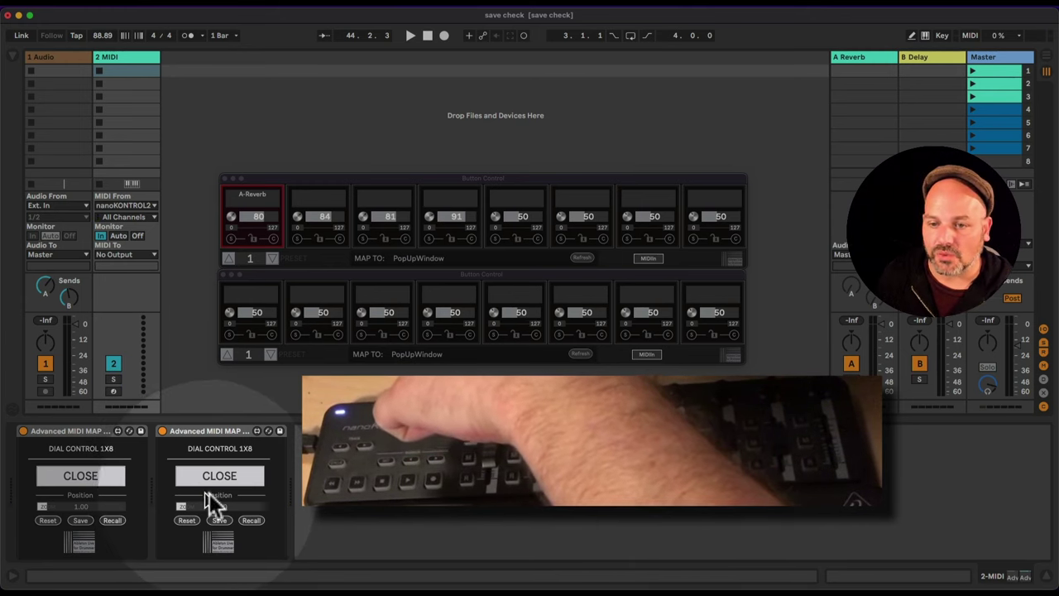
# Move the new dial window above the first one and, with the first window temporarily closed, learn nanoKONTROL2 CCs for the new window's first four dials.
pyautogui.moveTo(335, 277); pyautogui.dragTo(335, 82)
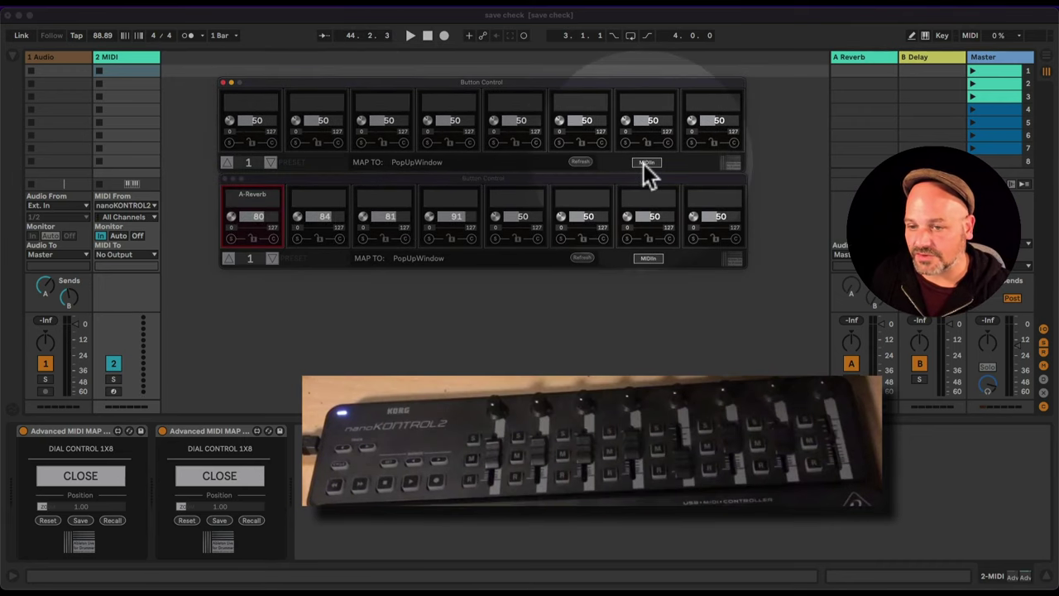
pyautogui.click(102, 477)
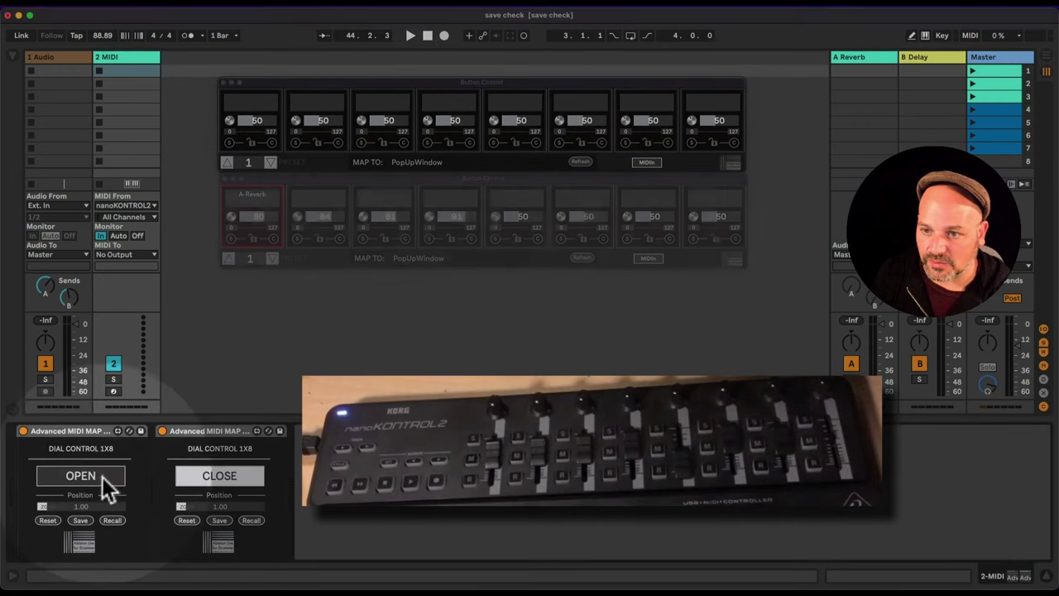
pyautogui.click(650, 164)
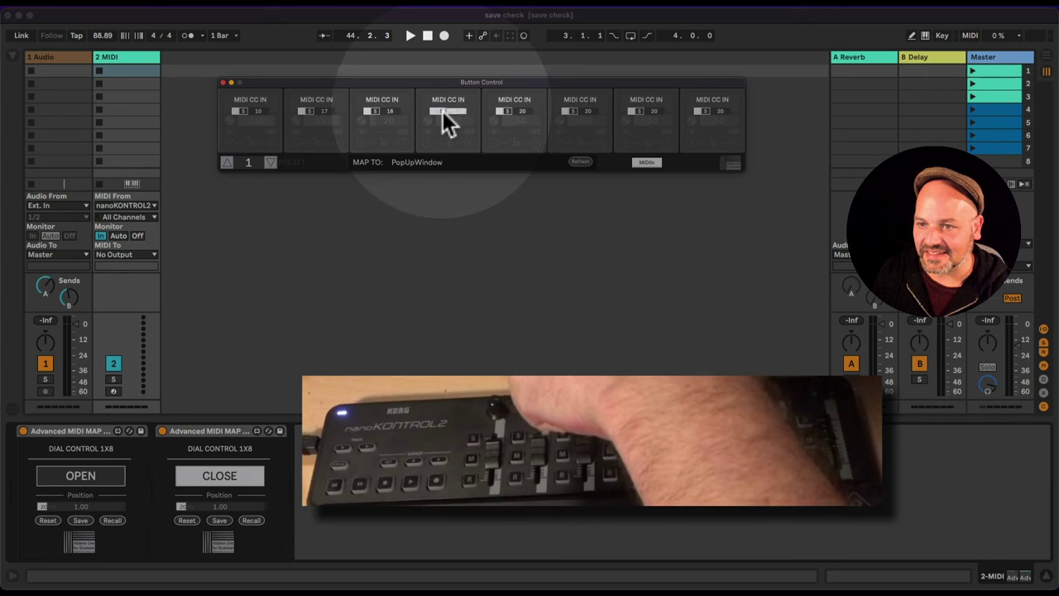
pyautogui.click(646, 163)
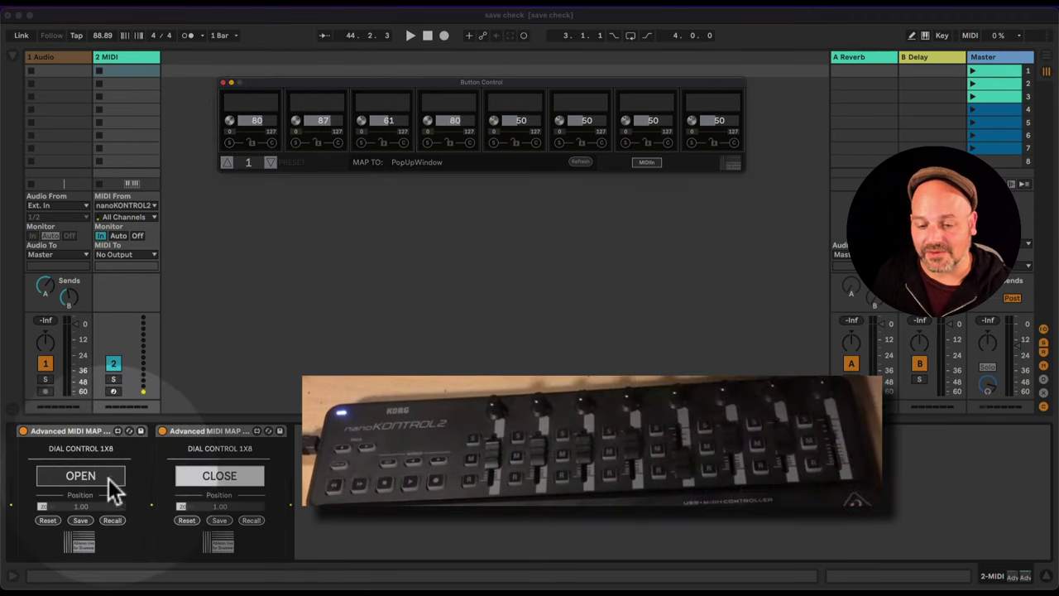
pyautogui.click(82, 480)
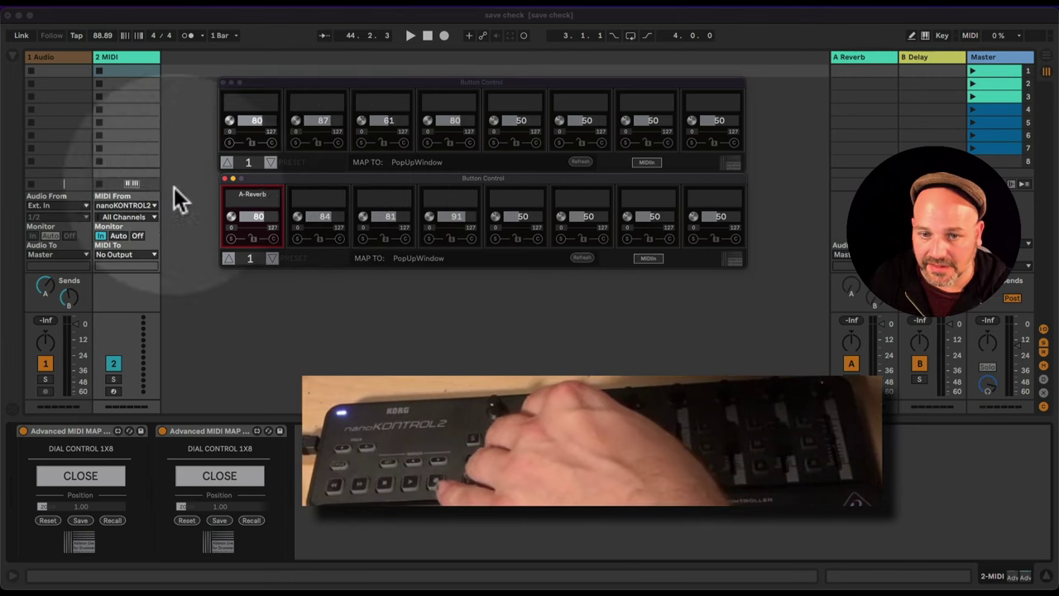
# Map Track Volume of track 1 Audio to the upper window's first dial in preset 1 and the B-Delay send to that dial in preset 2.
pyautogui.click(78, 364)
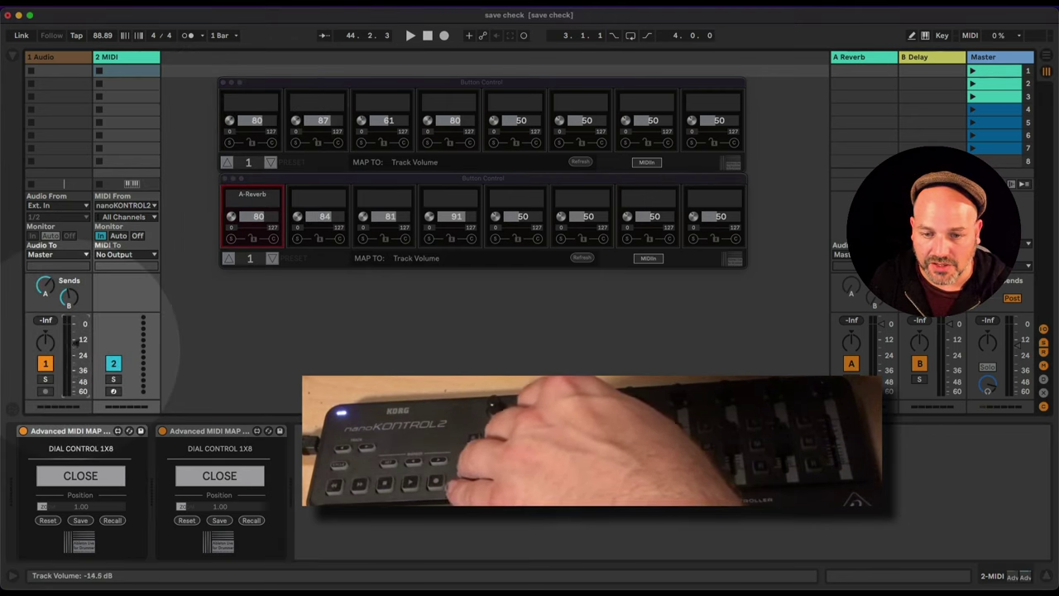
pyautogui.click(229, 144)
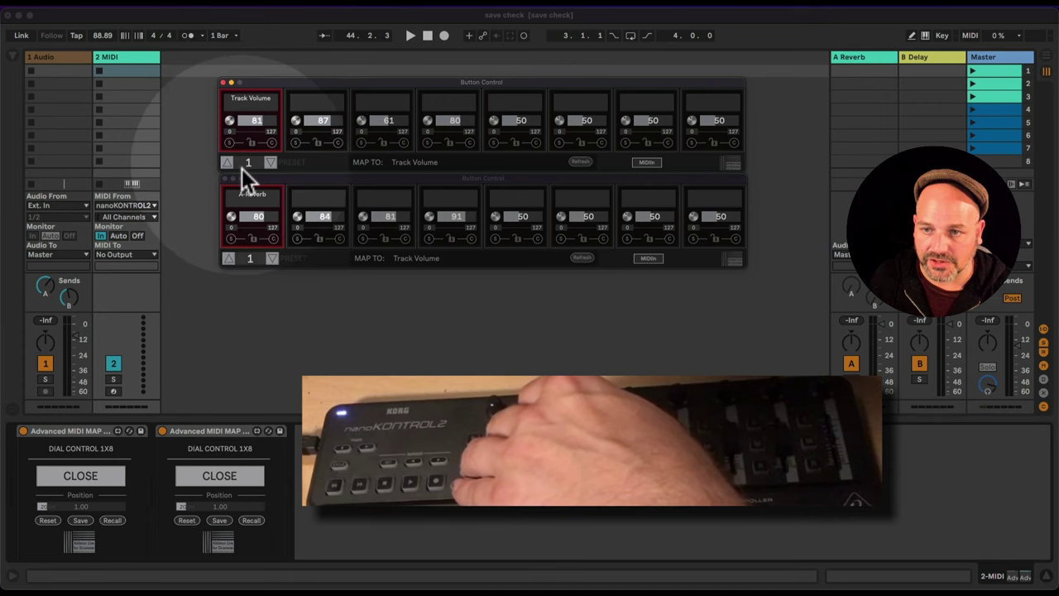
pyautogui.click(226, 162)
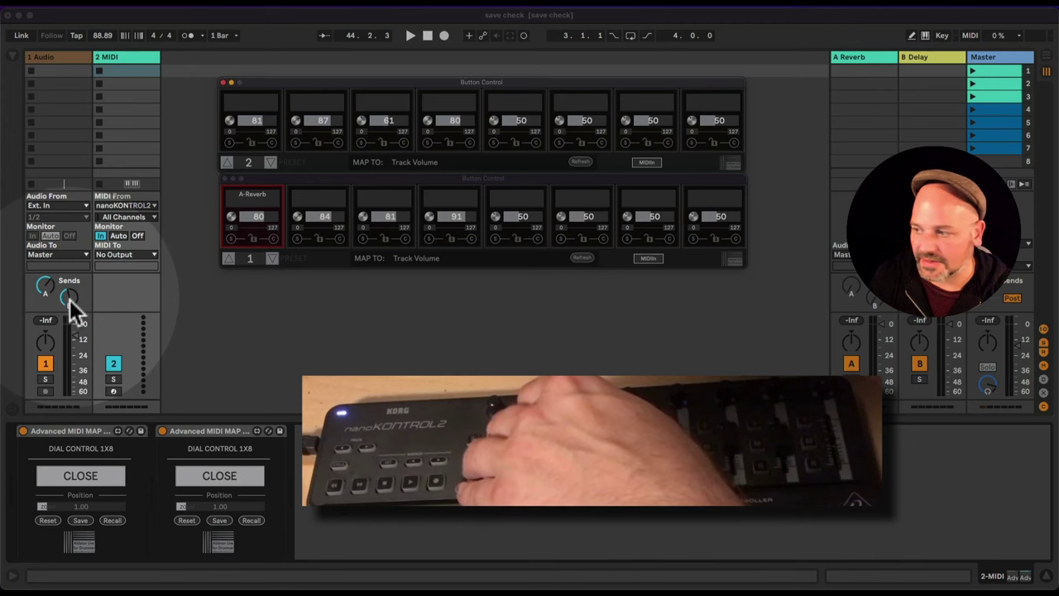
pyautogui.click(69, 299)
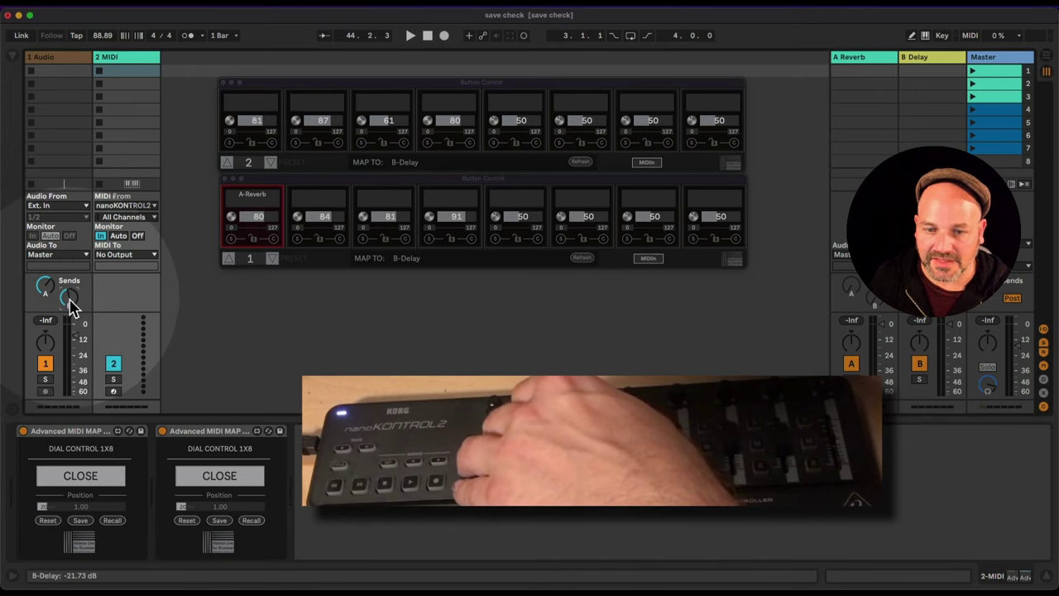
pyautogui.click(229, 146)
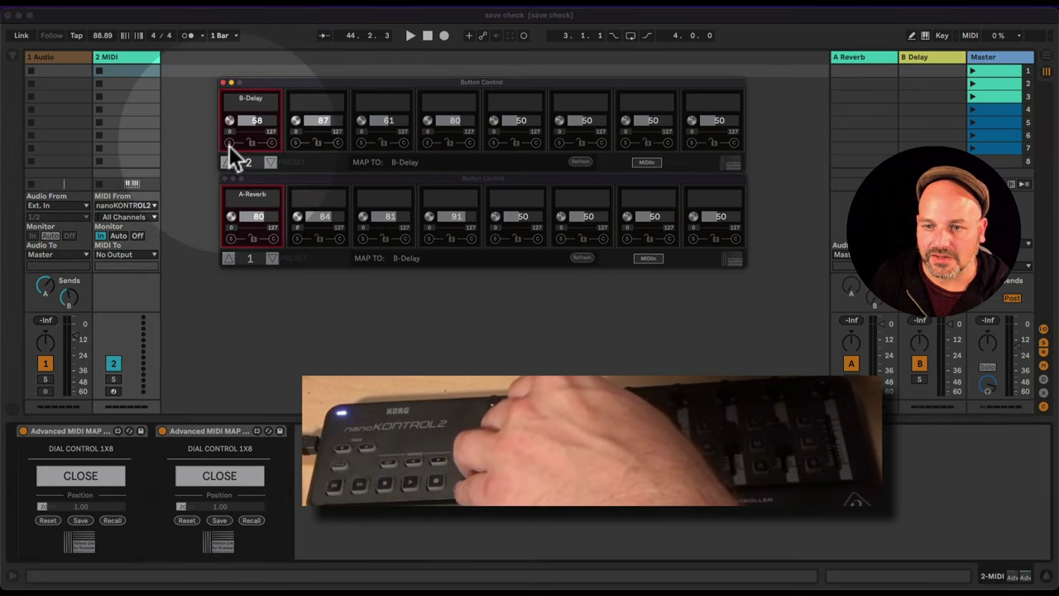
# Map Track Panning of track 1 Audio to the lower window's first dial in preset 2, and switch both windows back to preset 1.
pyautogui.click(228, 259)
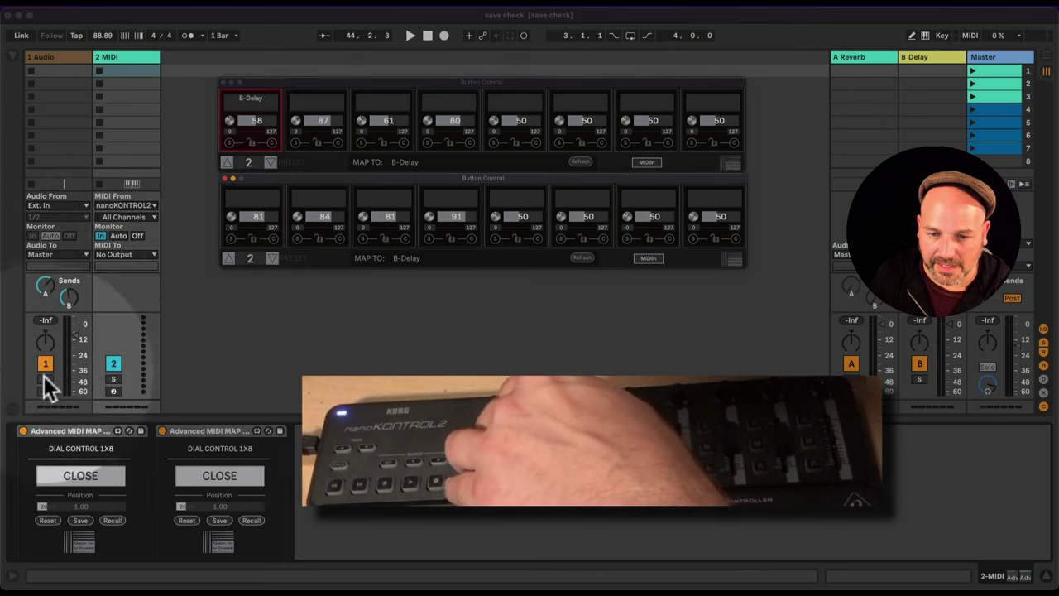
pyautogui.click(47, 342)
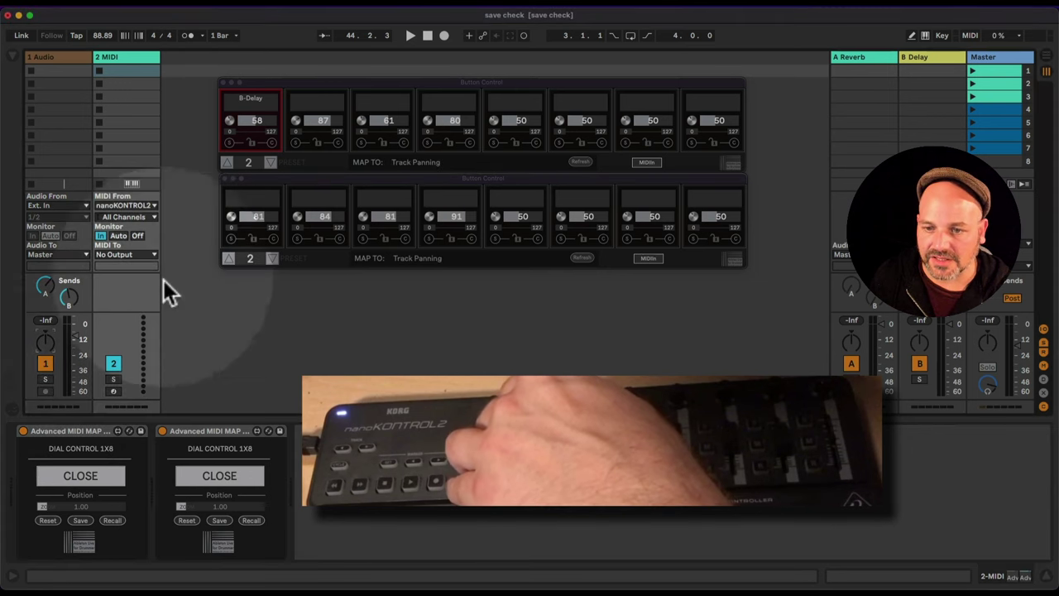
pyautogui.click(231, 239)
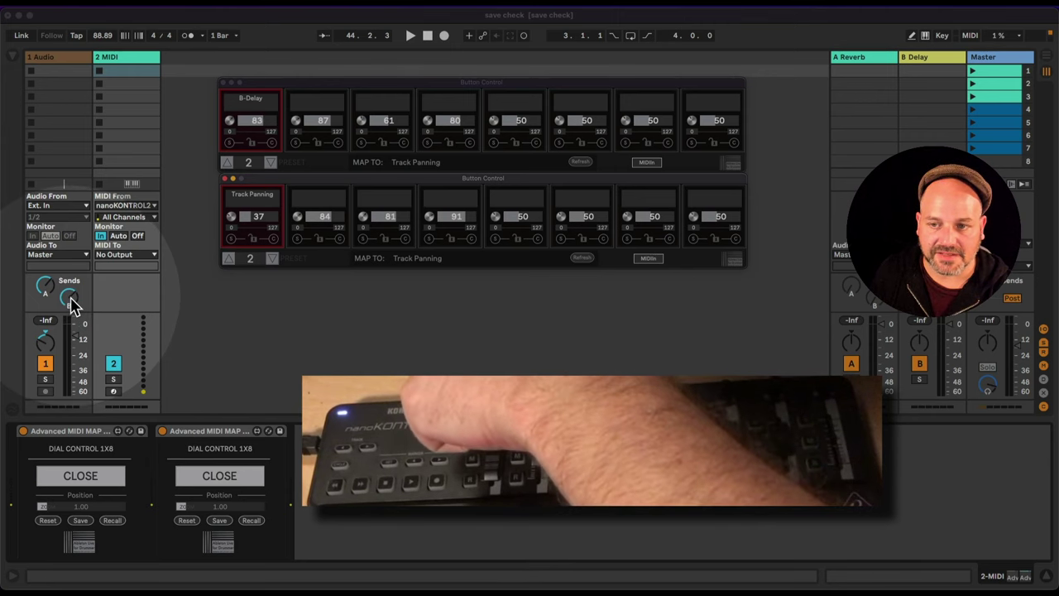
pyautogui.click(271, 163)
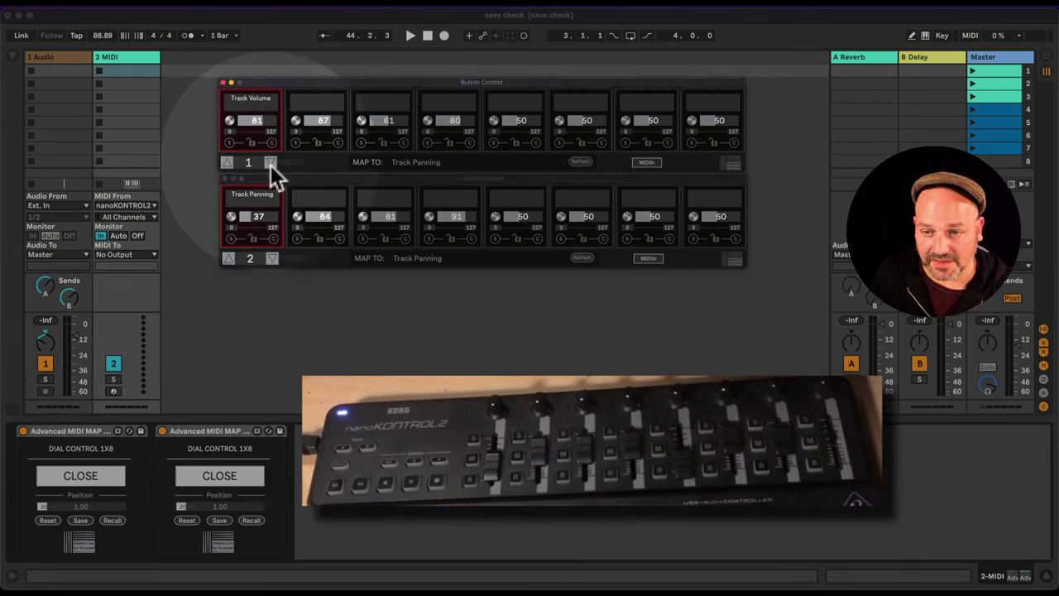
pyautogui.click(270, 259)
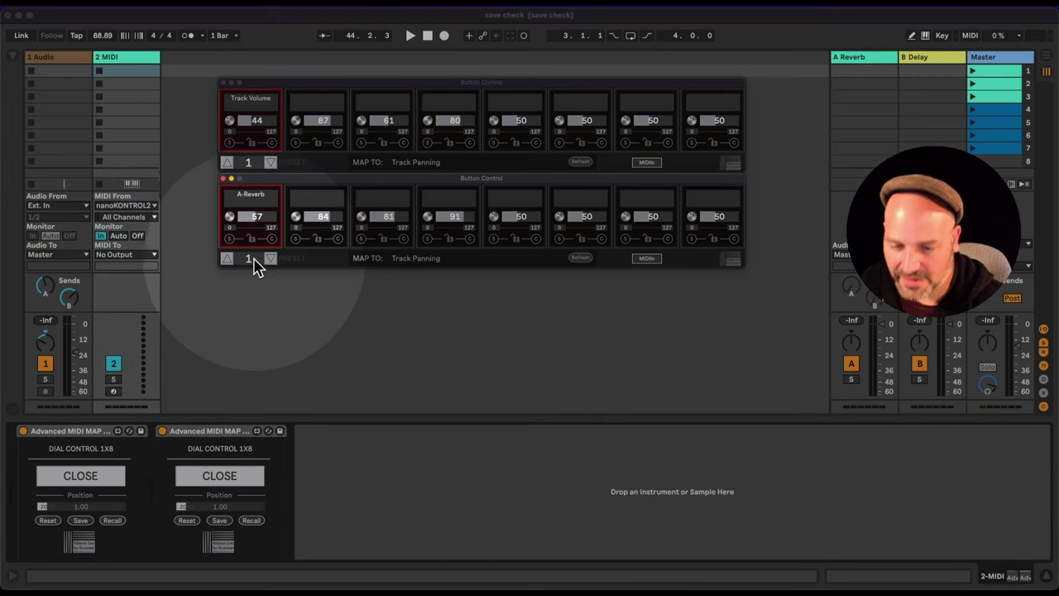
# Select both Advanced MIDI MAP dial devices on track 2 MIDI and group them into a MIDI Effect Rack.
pyautogui.click(91, 434)
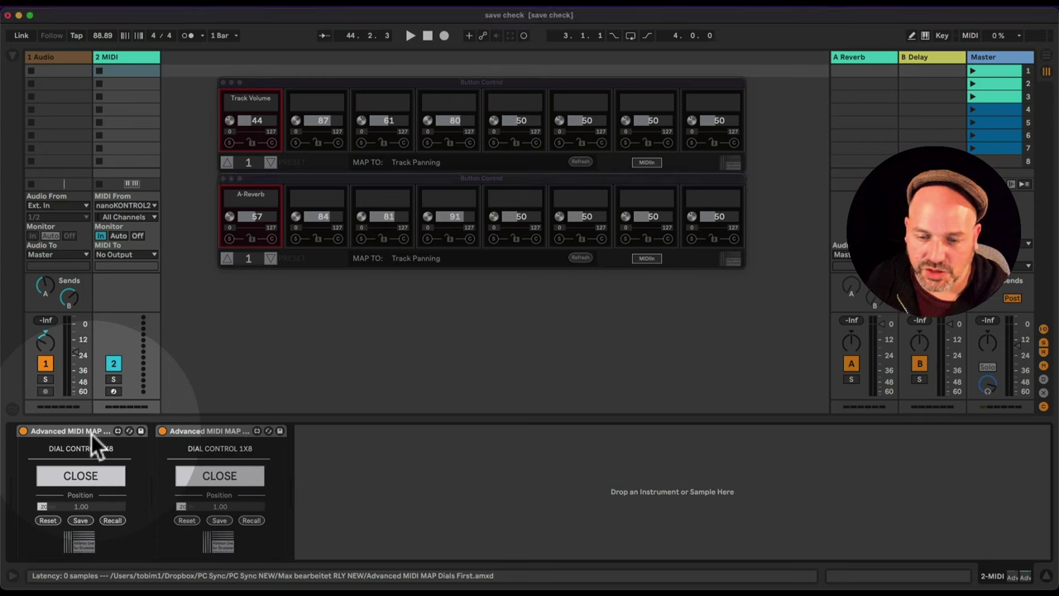
pyautogui.click(197, 437)
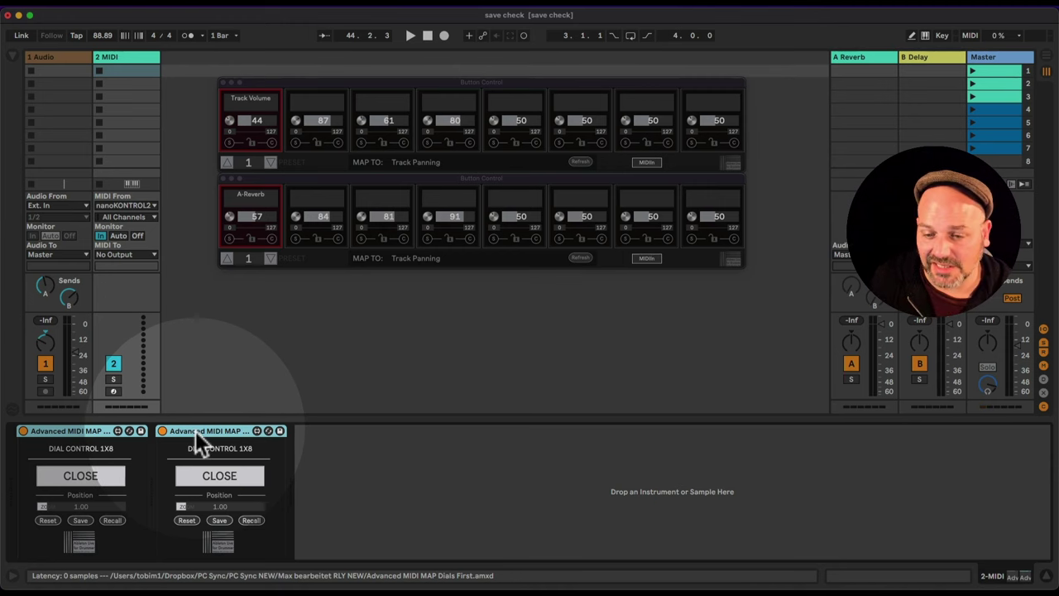
pyautogui.rightClick(195, 431)
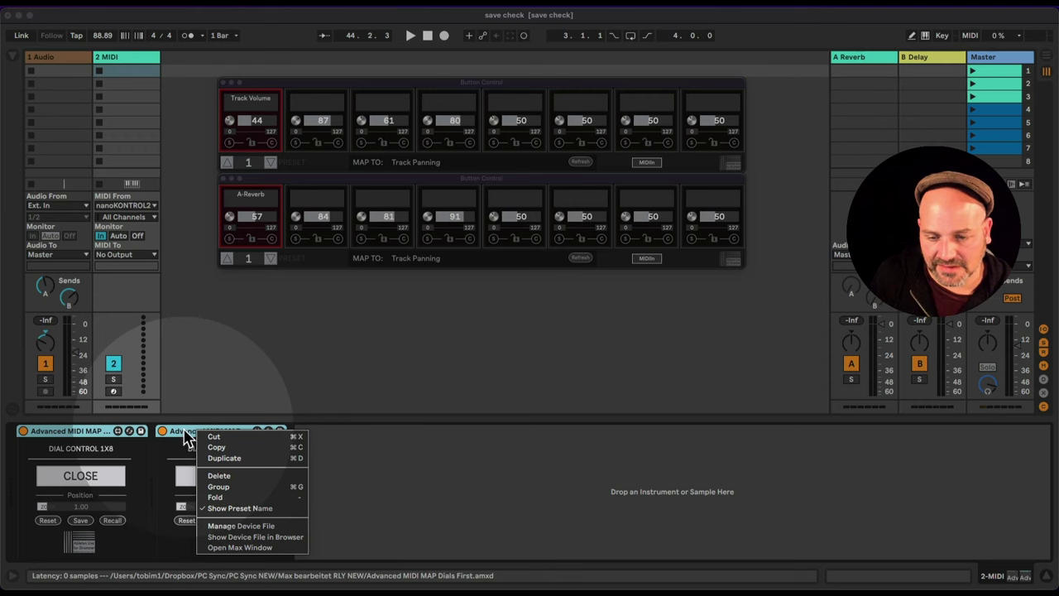
pyautogui.click(319, 465)
pyautogui.click(222, 432)
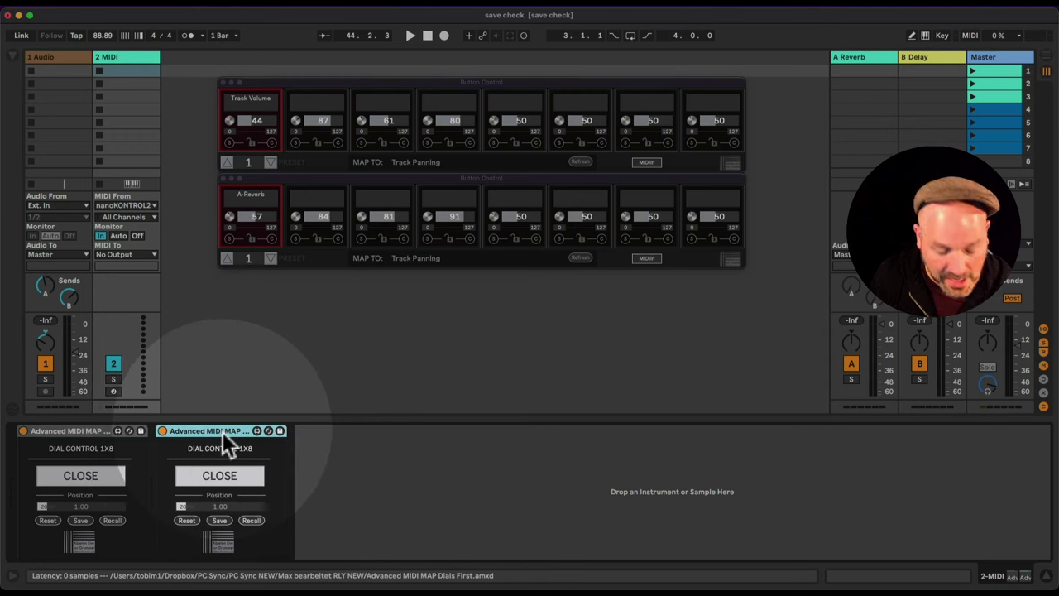
pyautogui.click(73, 434)
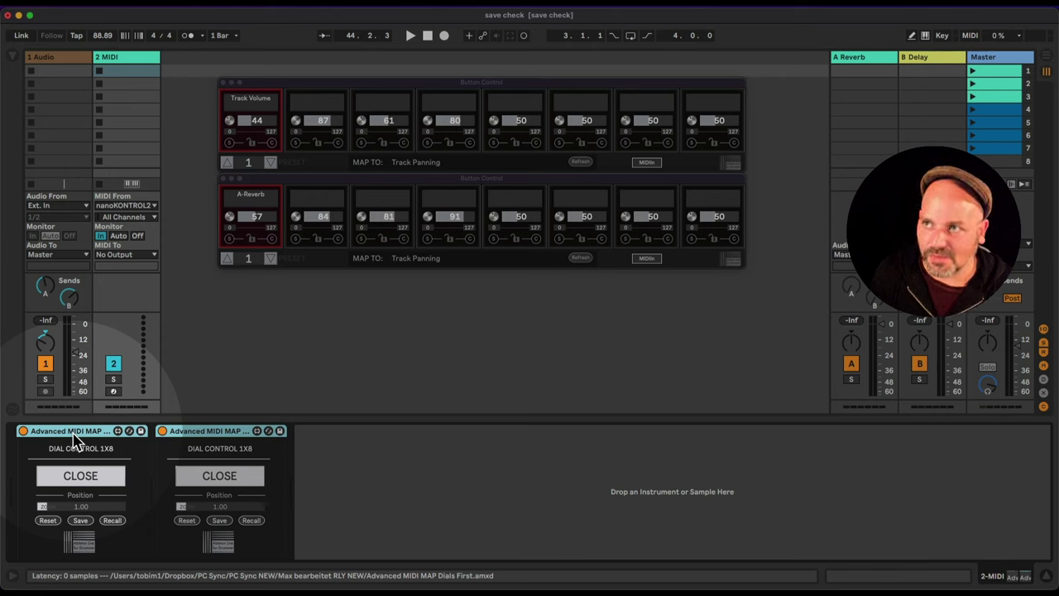
pyautogui.rightClick(73, 435)
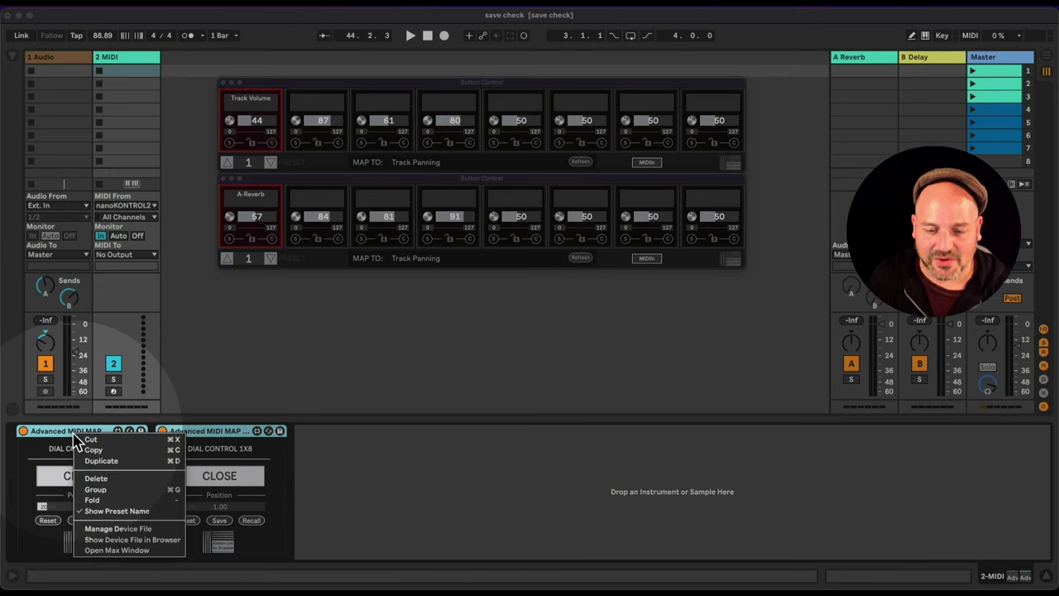
pyautogui.click(127, 489)
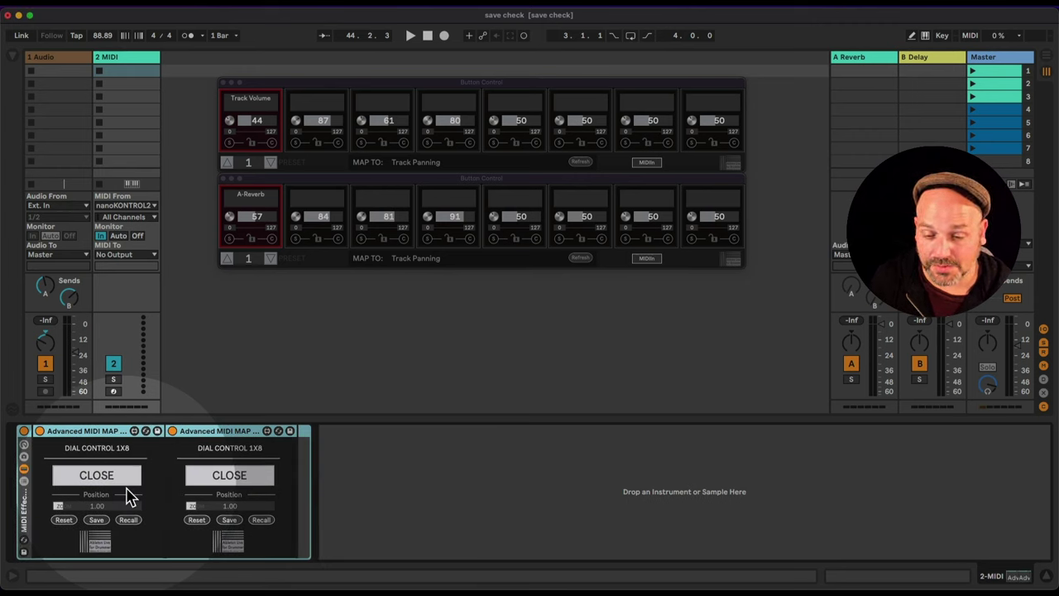
# Show the rack's macro controls, reduced to a single macro knob, and turn that knob to about 58.
pyautogui.click(25, 481)
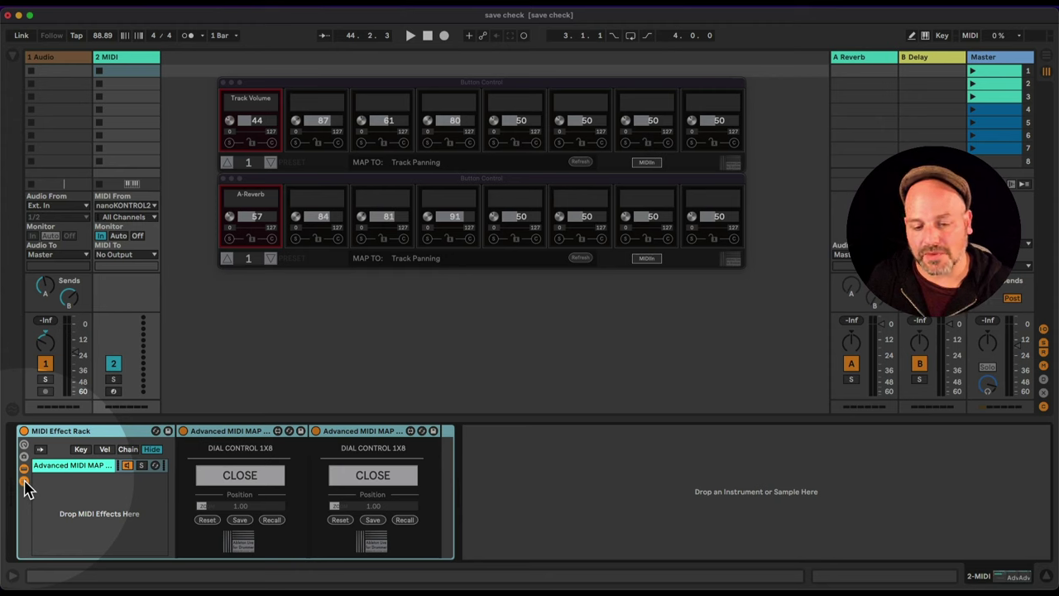
pyautogui.click(24, 483)
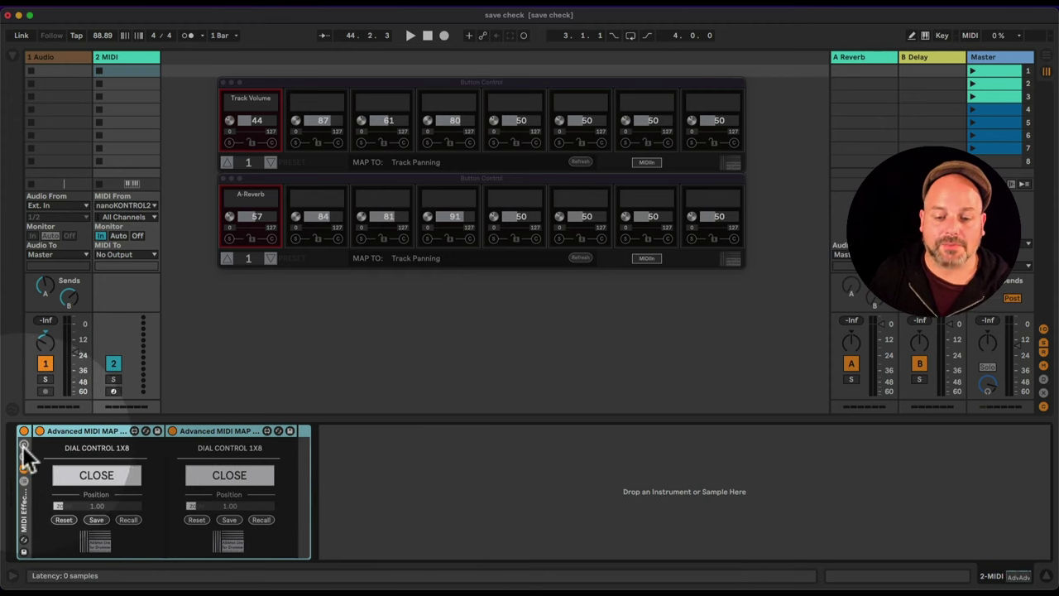
pyautogui.click(24, 446)
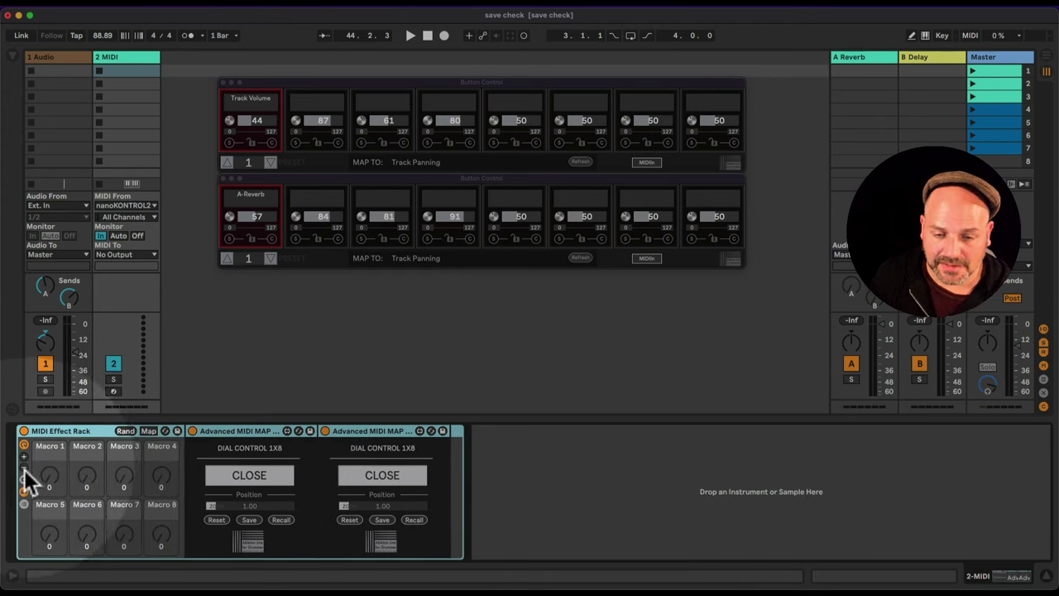
pyautogui.click(24, 469)
pyautogui.click(24, 469)
pyautogui.click(24, 470)
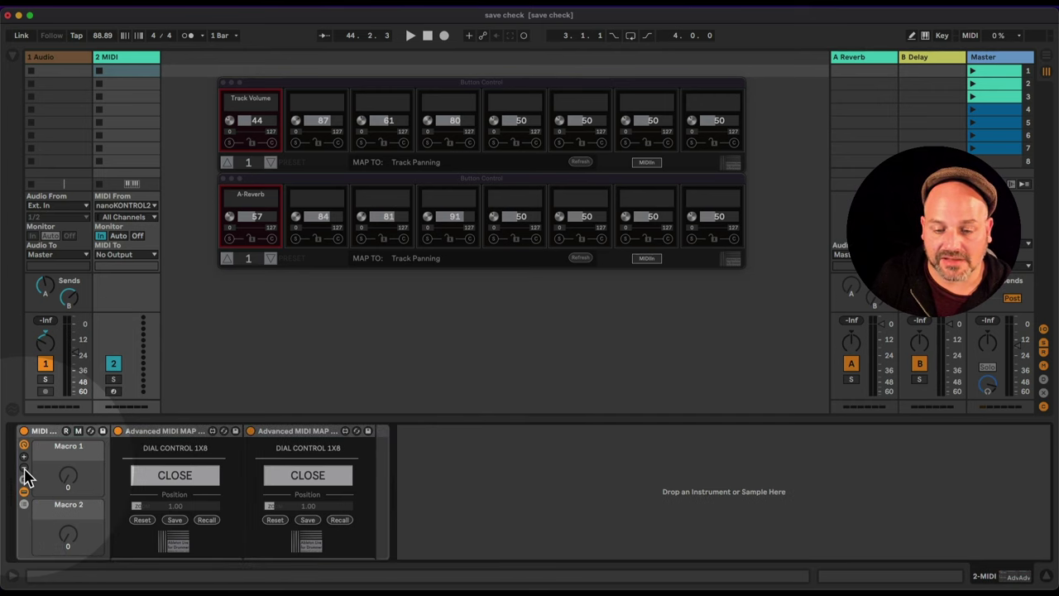
pyautogui.click(24, 469)
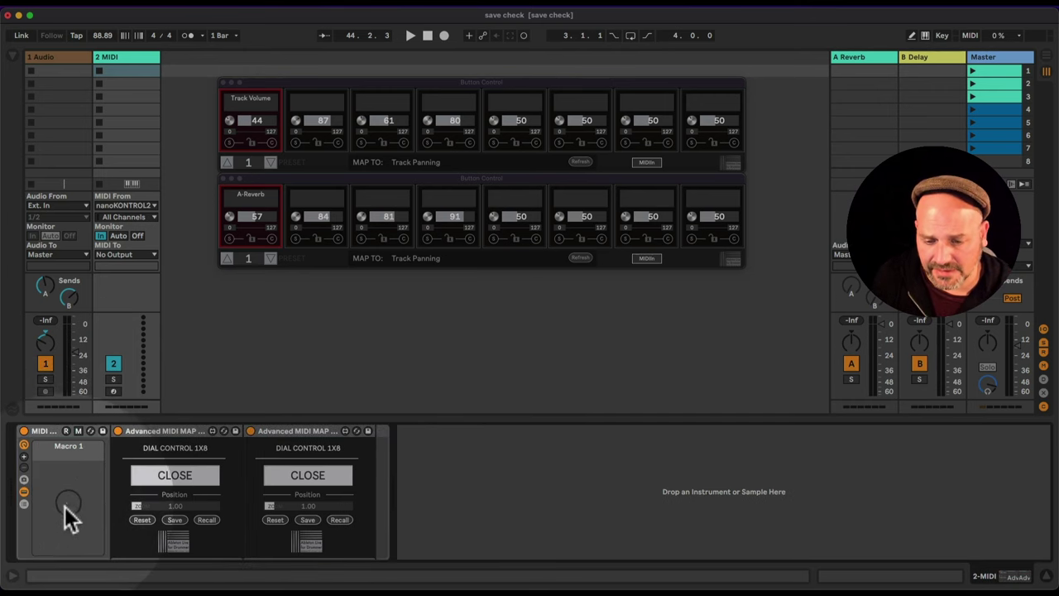
pyautogui.moveTo(65, 506)
pyautogui.mouseDown()
pyautogui.moveTo(64, 463)
pyautogui.moveTo(64, 505)
pyautogui.mouseUp()
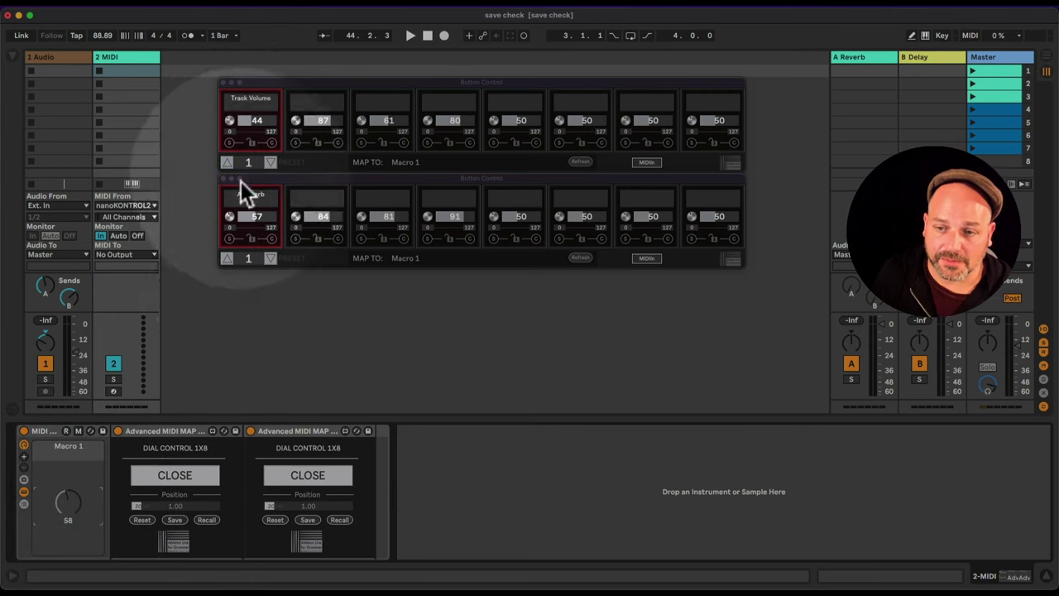
# With only the first device's dial window open, map its preset number (AutomatePreset) to the rack's Macro 1.
pyautogui.click(198, 478)
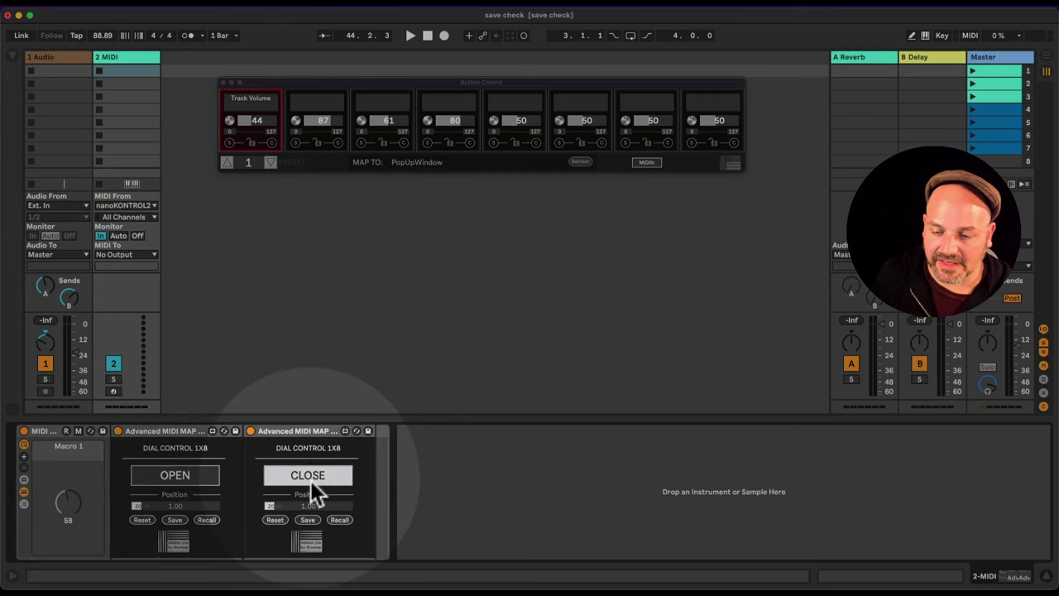
pyautogui.click(310, 480)
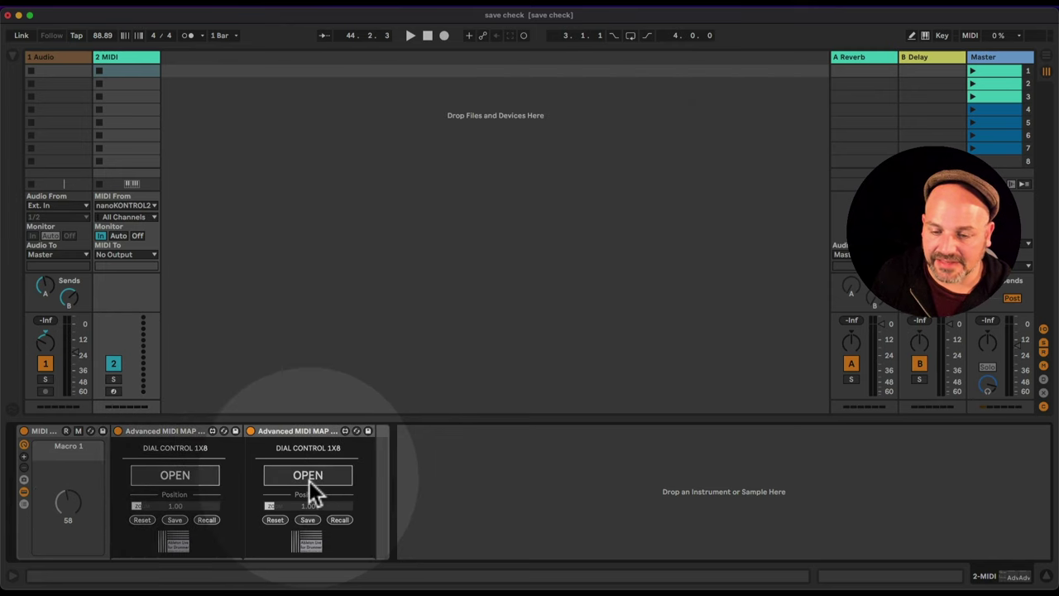
pyautogui.click(196, 487)
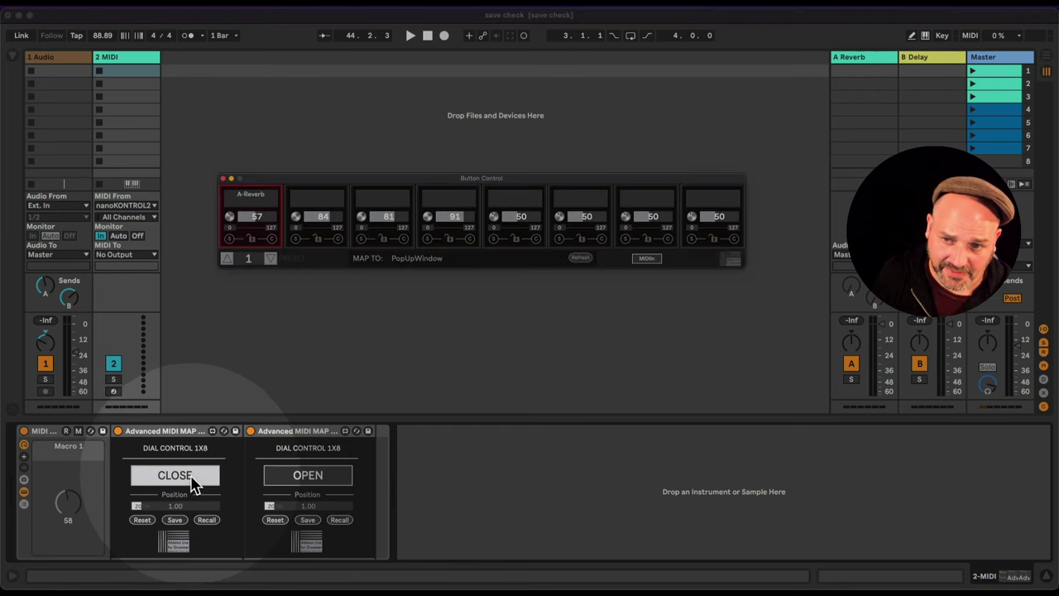
pyautogui.doubleClick(180, 473)
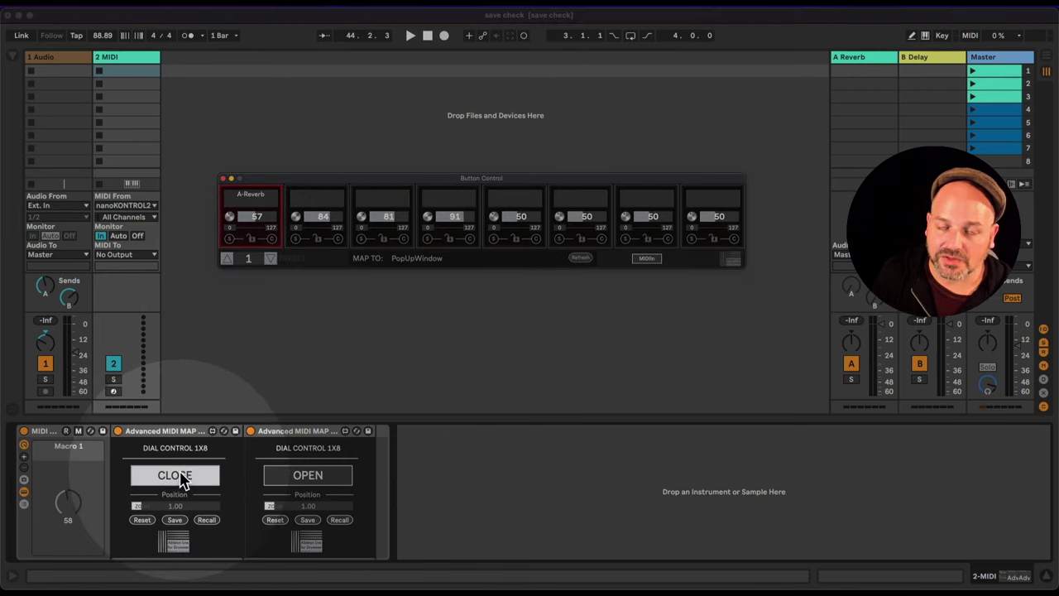
pyautogui.click(253, 270)
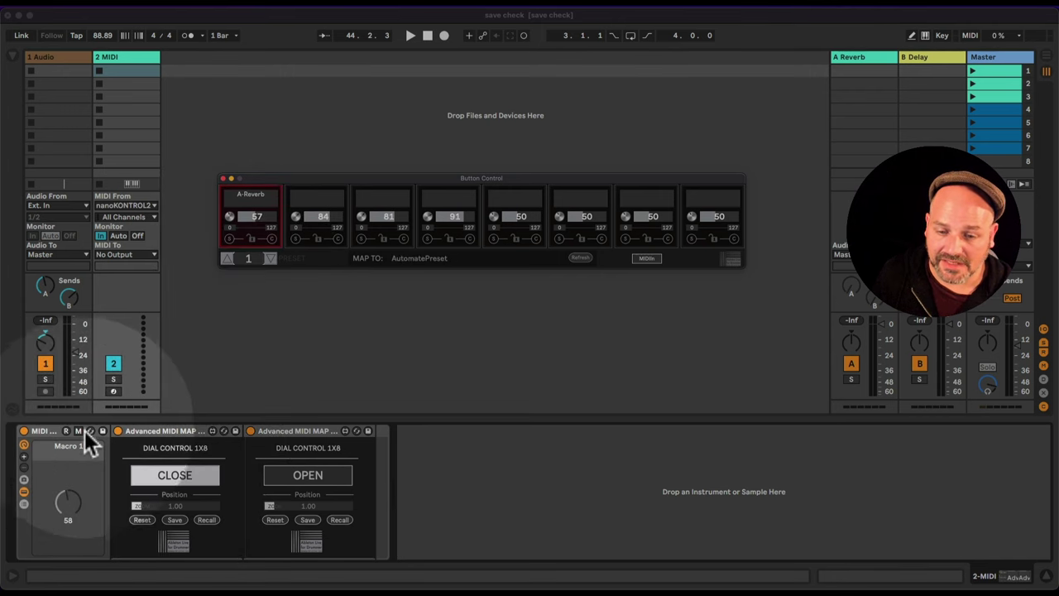
pyautogui.click(79, 433)
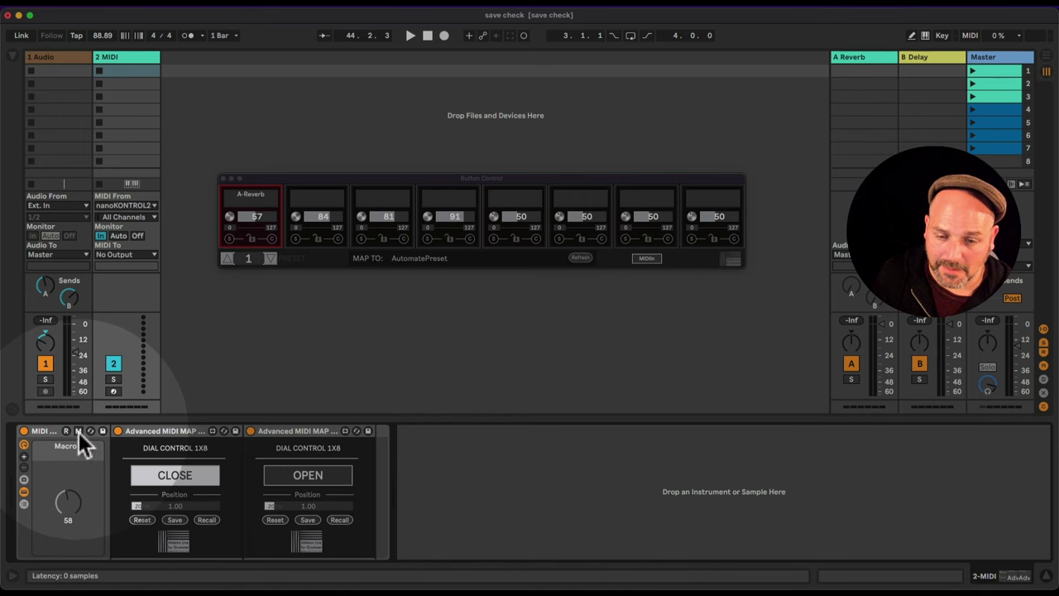
pyautogui.click(79, 432)
pyautogui.click(83, 551)
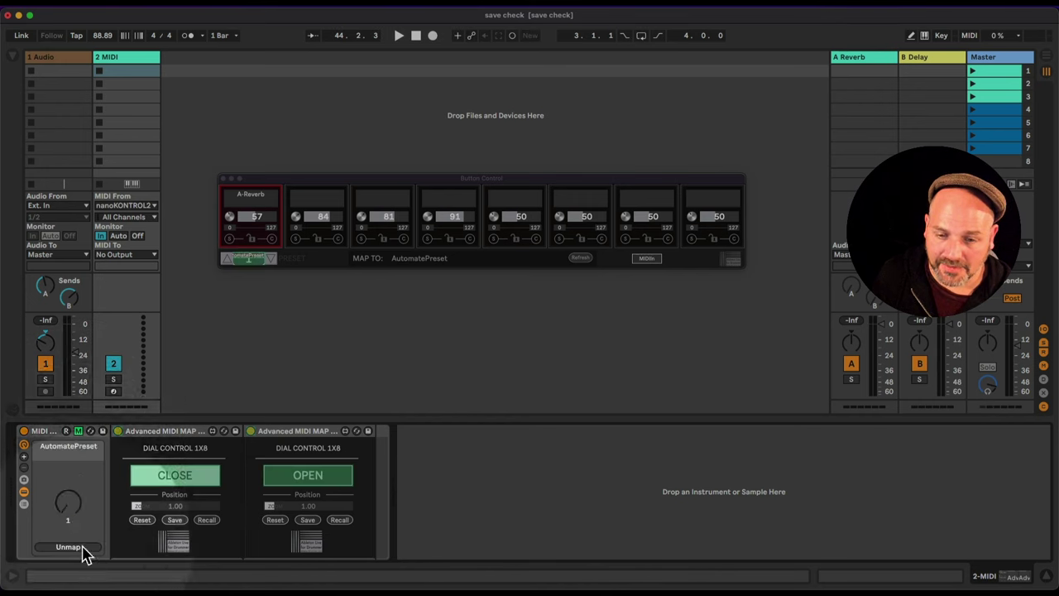
pyautogui.click(78, 431)
# With only the second device's window open, map its preset number to the same AutomatePreset macro, and reopen the first device's window.
pyautogui.click(197, 475)
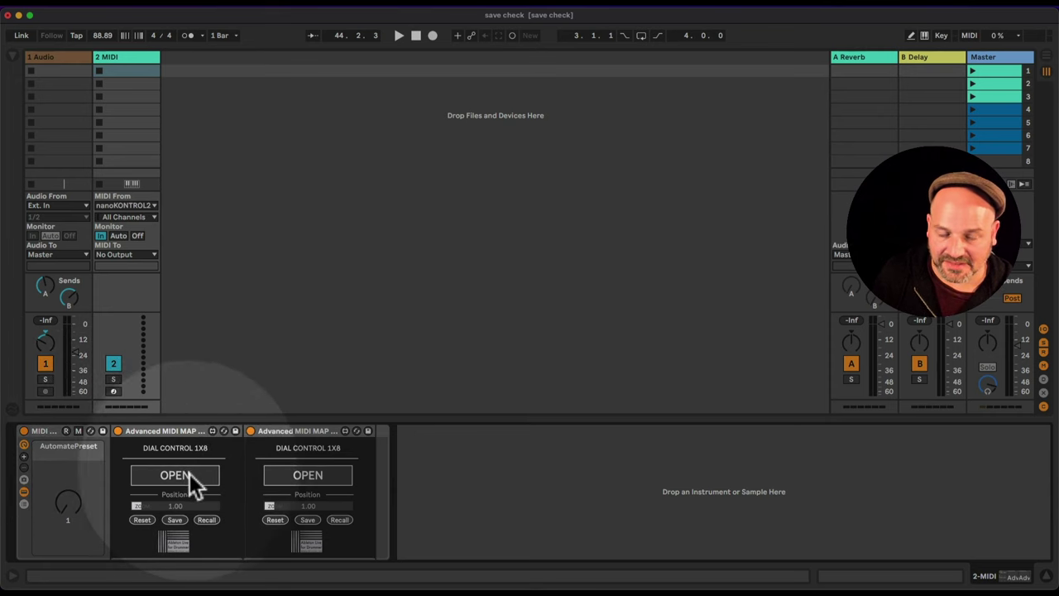
pyautogui.click(307, 477)
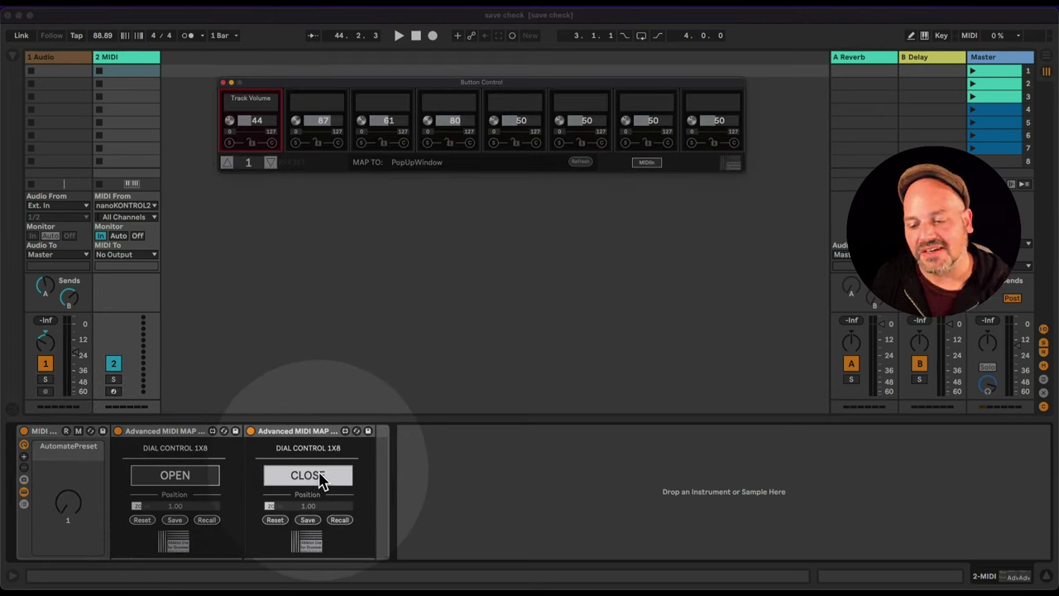
pyautogui.click(254, 164)
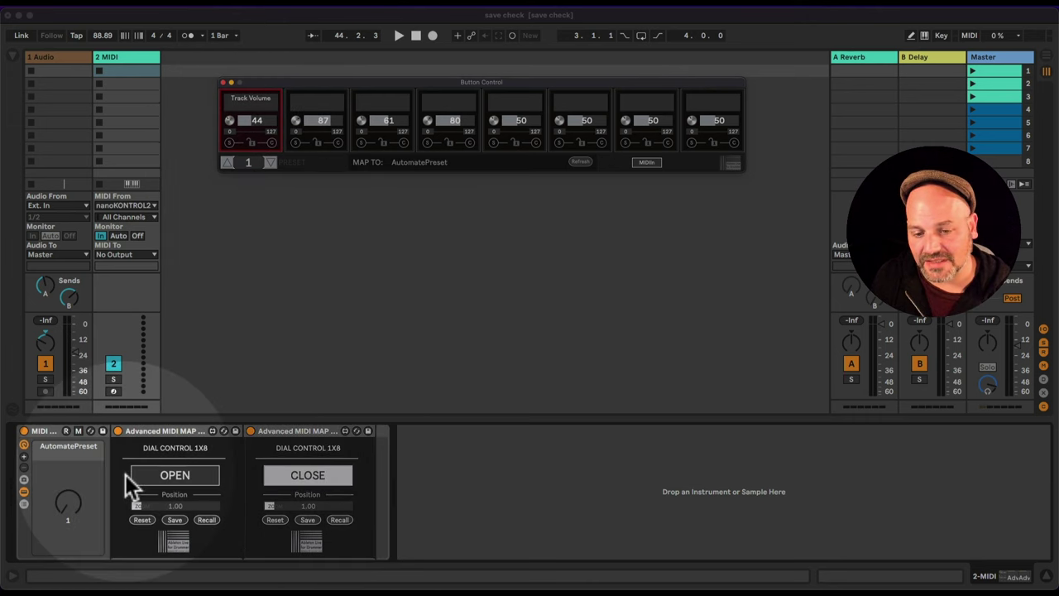
pyautogui.click(78, 431)
pyautogui.click(77, 431)
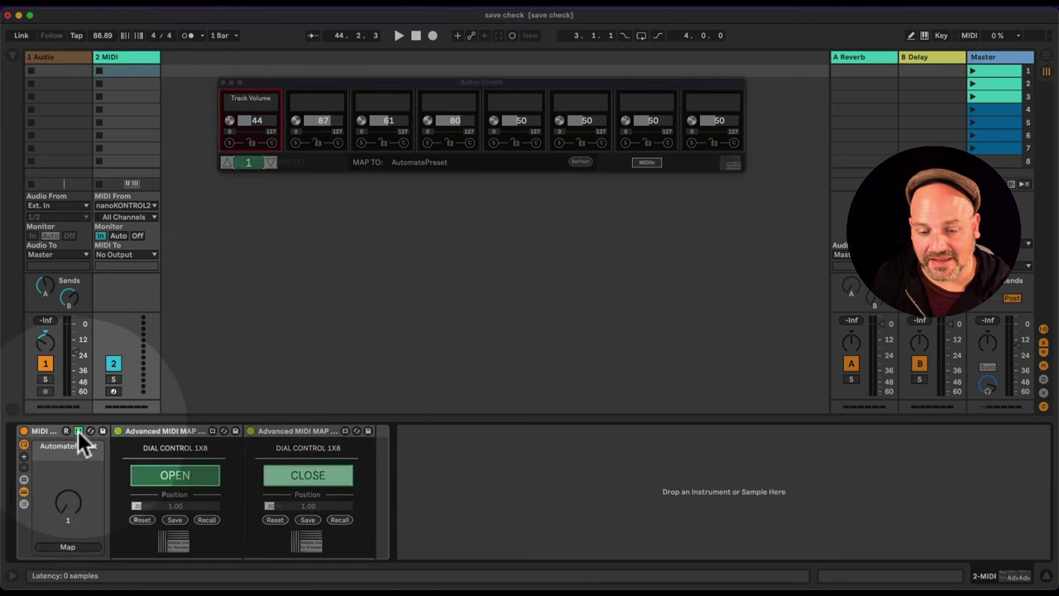
pyautogui.click(66, 547)
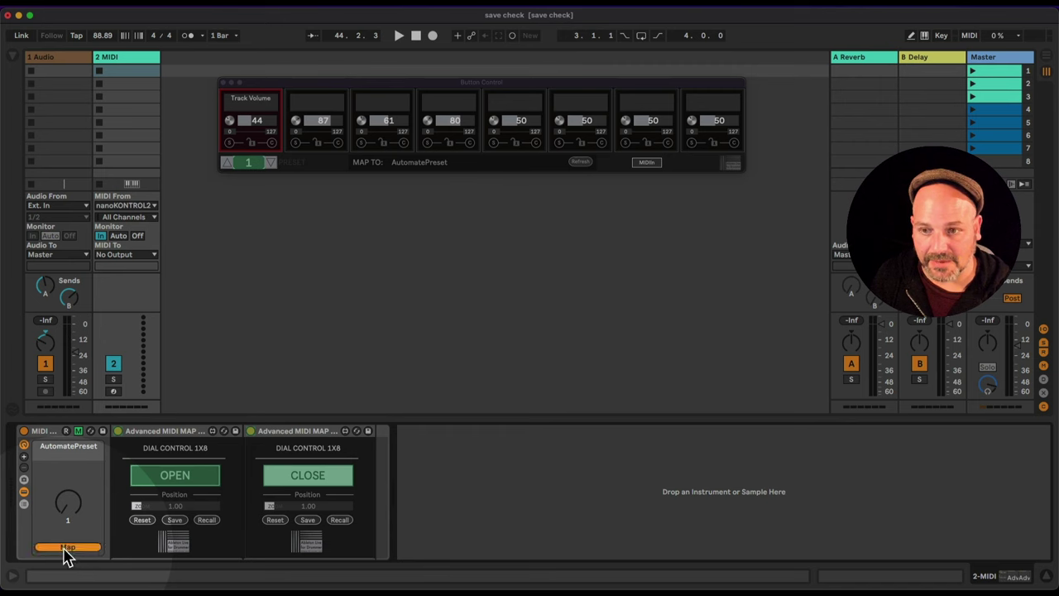
pyautogui.click(79, 431)
pyautogui.click(183, 480)
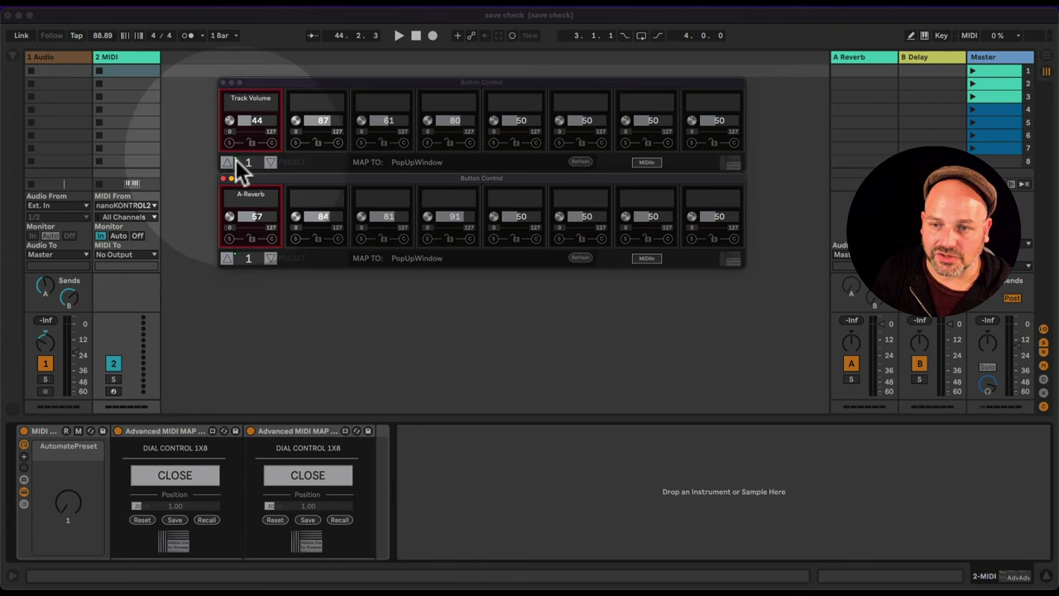
# Test the AutomatePreset macro by switching both dial windows between presets 1 and 2 and up to 10, ending on preset 1.
pyautogui.click(69, 507)
pyautogui.moveTo(68, 506); pyautogui.dragTo(66, 520)
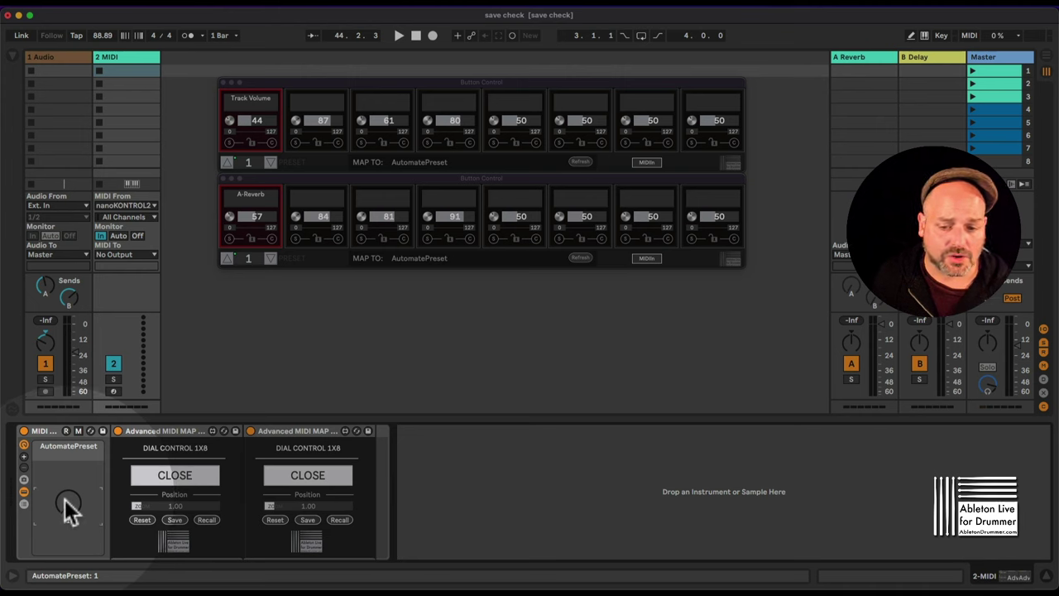
pyautogui.scroll(1, 72, 504)
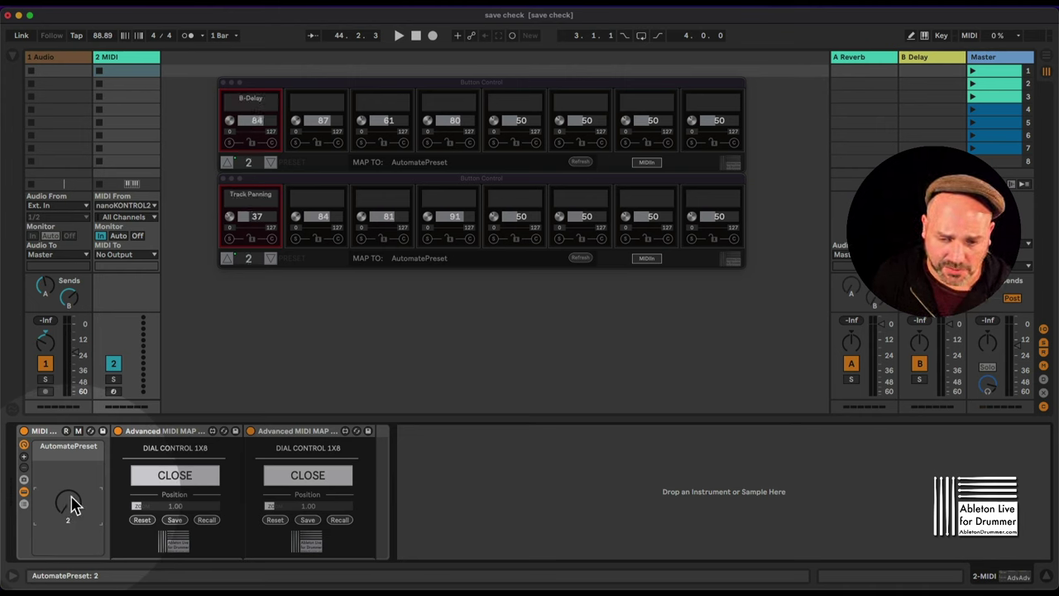
pyautogui.scroll(-1, 72, 505)
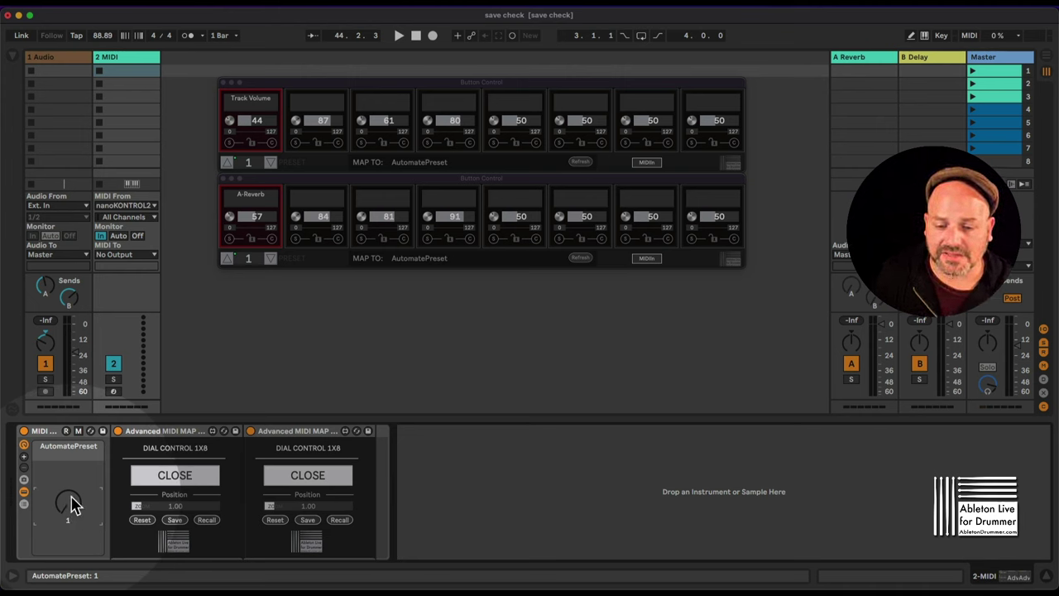
pyautogui.scroll(1, 71, 505)
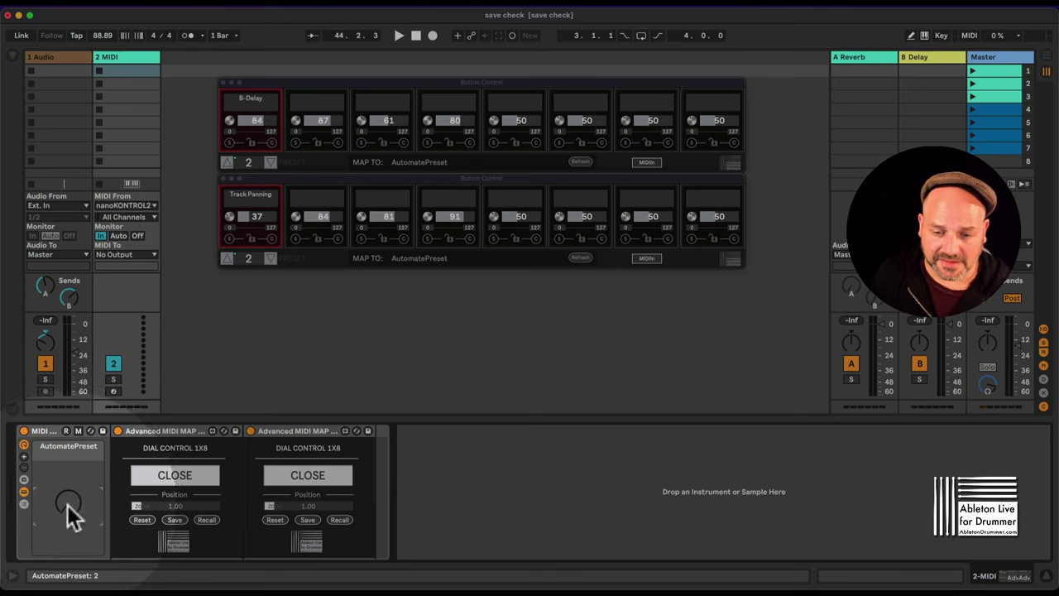
pyautogui.scroll(-1, 72, 507)
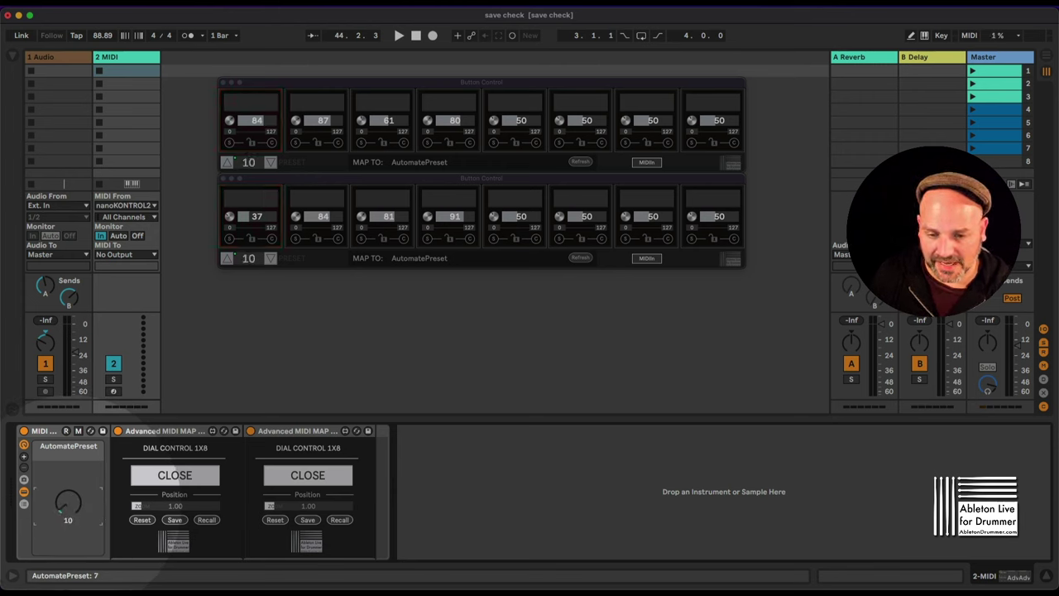
pyautogui.scroll(-1, 72, 505)
pyautogui.scroll(1, 72, 505)
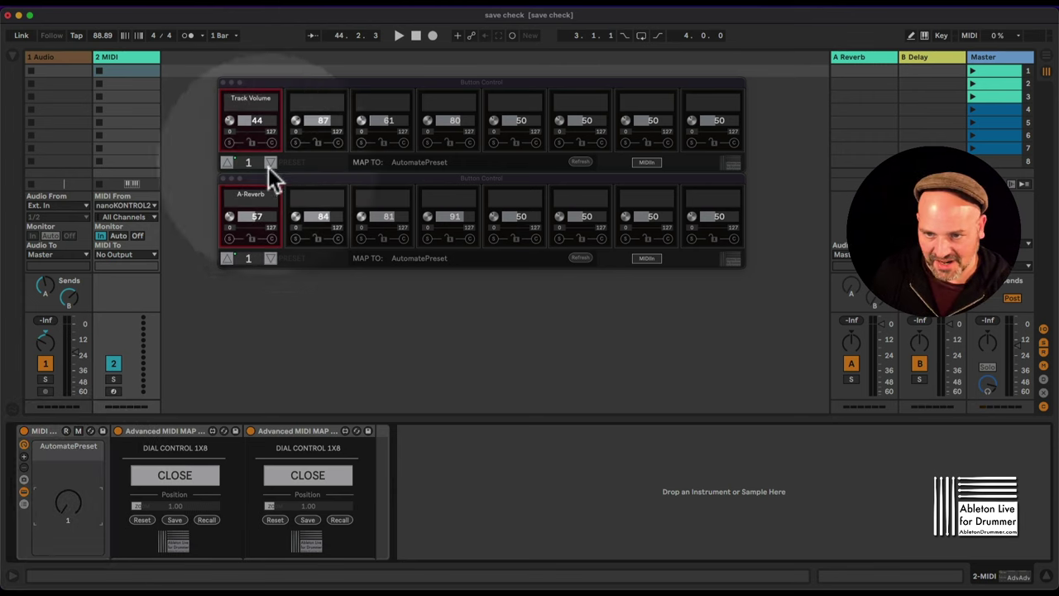